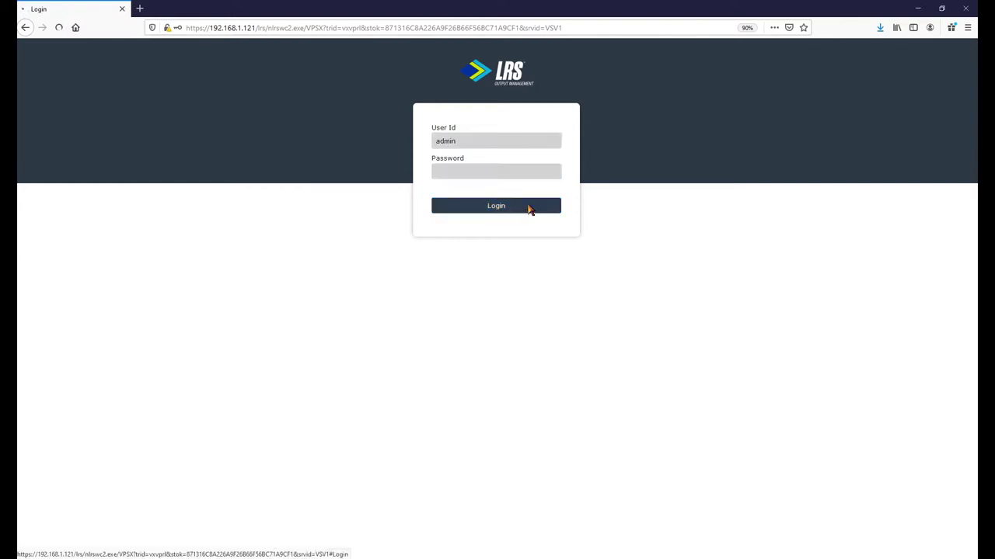
Log in to the VPSX console and open the configuration of the 1-SG-EMAIL-PRINTER printer.
{"action": "left_click", "coordinate": [529, 206]}
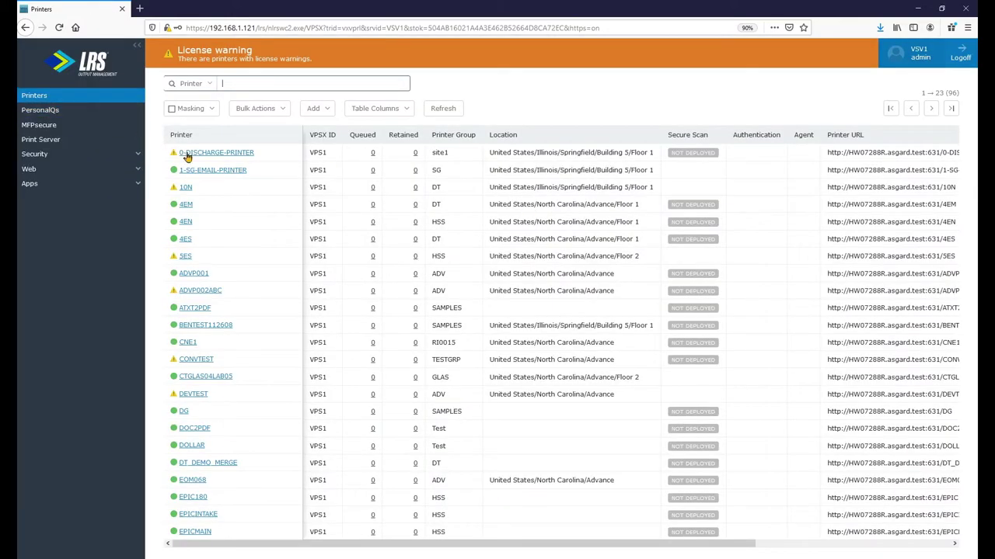
{"action": "mouse_move", "coordinate": [199, 173]}
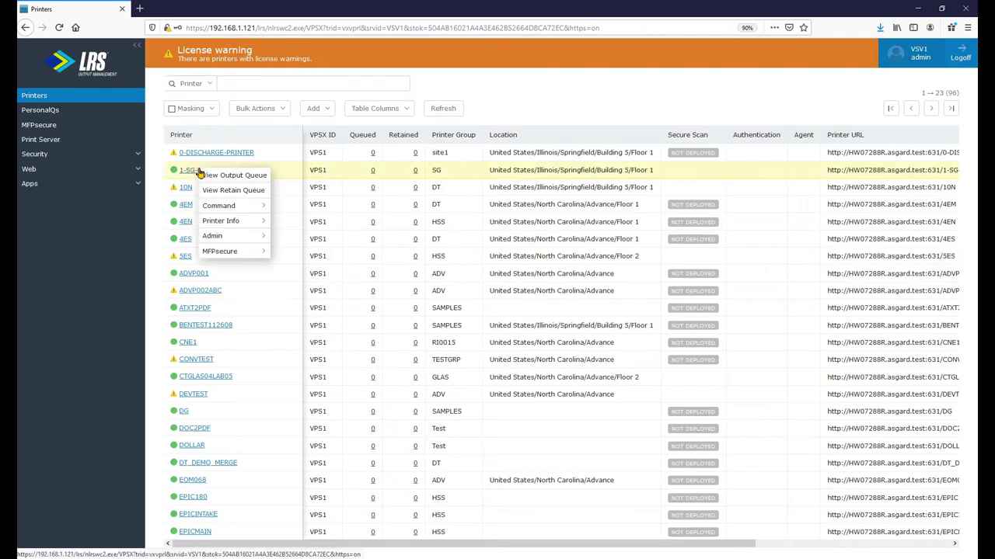
{"action": "mouse_move", "coordinate": [212, 236]}
{"action": "left_click", "coordinate": [284, 235]}
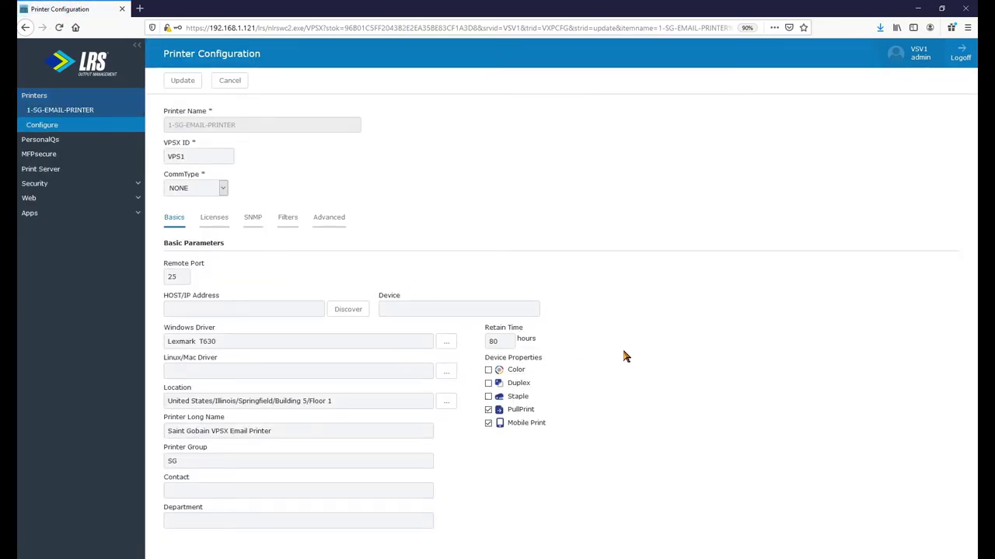
View the drivers available for the printer's Windows Driver setting, cancel the selection and return to the Printers list.
{"action": "triple_click", "coordinate": [370, 344]}
{"action": "left_click", "coordinate": [447, 348]}
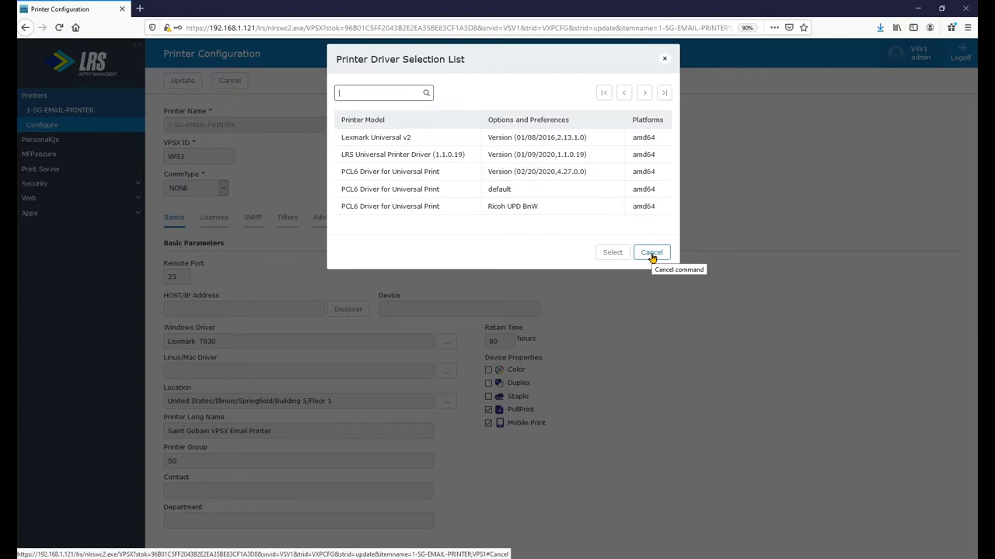
{"action": "left_click", "coordinate": [652, 254]}
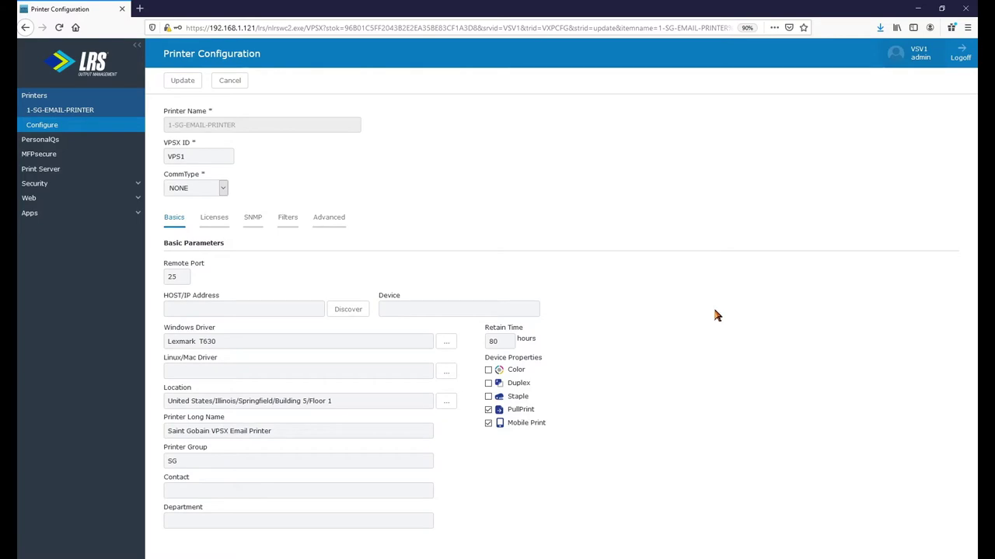
{"action": "left_click", "coordinate": [35, 94]}
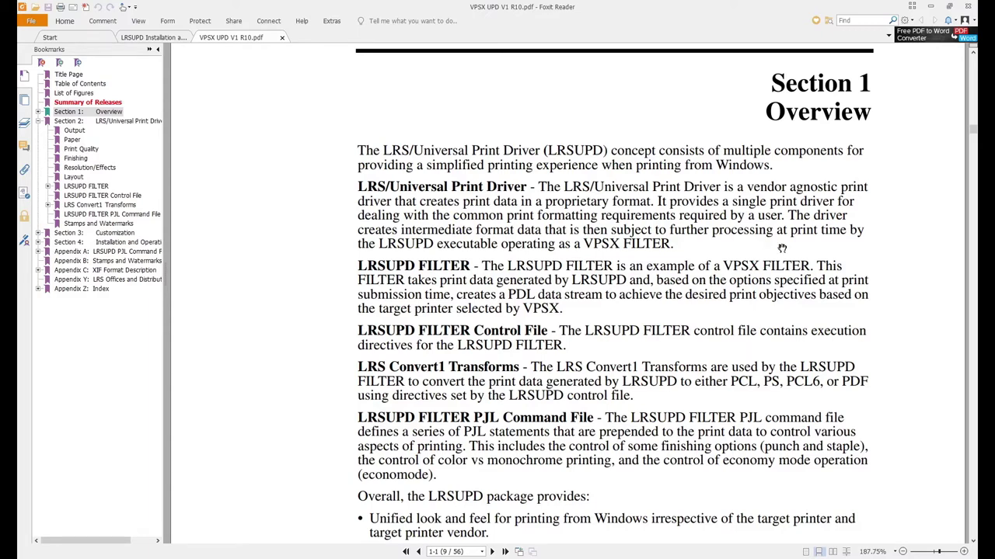
Read the Overview section of the VPSX UPD PDF, highlighting the LRSUPD FILTER, LRS Convert1 Transforms and PJL Command File descriptions.
{"action": "scroll", "coordinate": [833, 230], "scroll_direction": "down", "scroll_amount": 2}
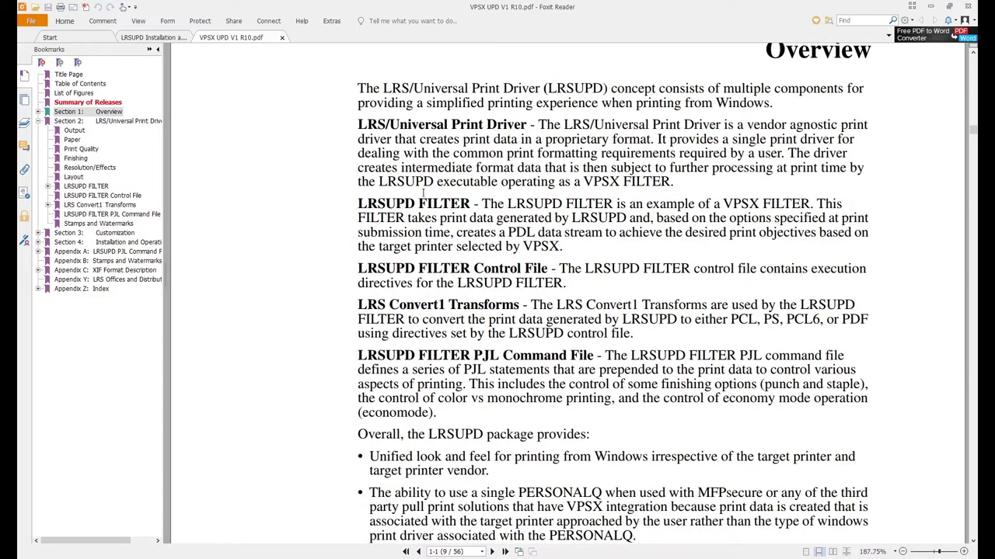
{"action": "left_click_drag", "start_coordinate": [356, 200], "coordinate": [633, 249]}
{"action": "left_click", "coordinate": [708, 240]}
{"action": "scroll", "coordinate": [716, 269], "scroll_direction": "down", "scroll_amount": 1}
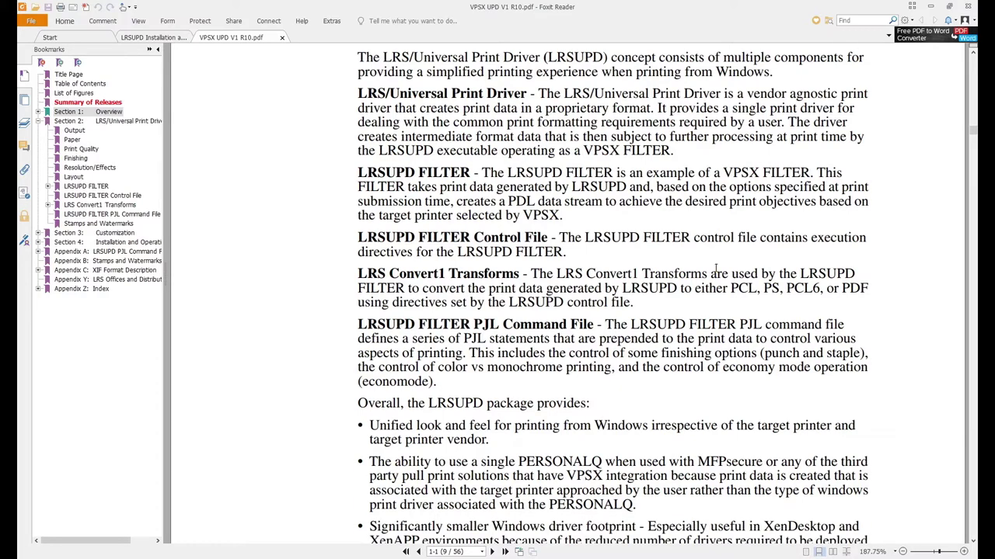
{"action": "left_click_drag", "start_coordinate": [649, 289], "coordinate": [359, 278]}
{"action": "left_click", "coordinate": [644, 308]}
{"action": "scroll", "coordinate": [666, 299], "scroll_direction": "down", "scroll_amount": 2}
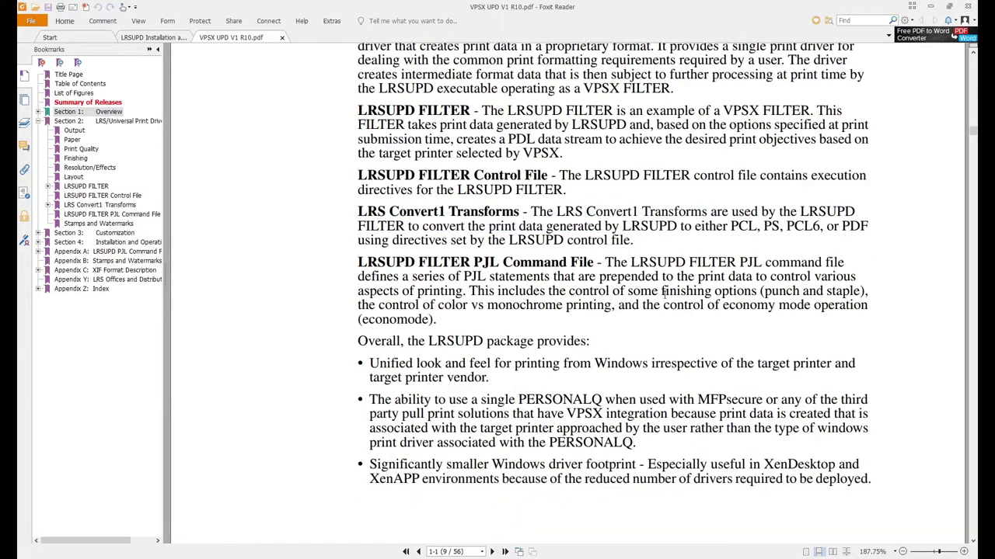
{"action": "left_click_drag", "start_coordinate": [385, 265], "coordinate": [738, 305]}
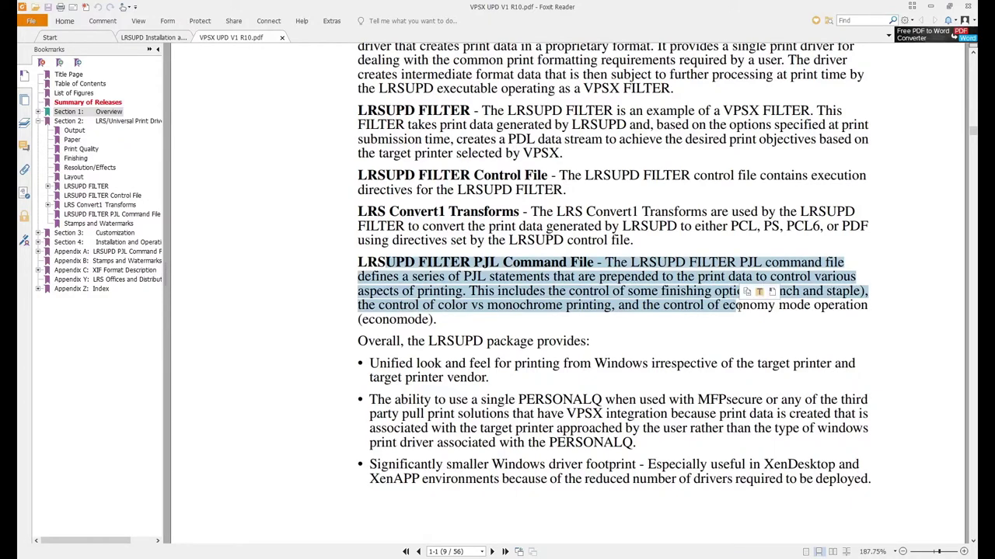
{"action": "left_click", "coordinate": [714, 317]}
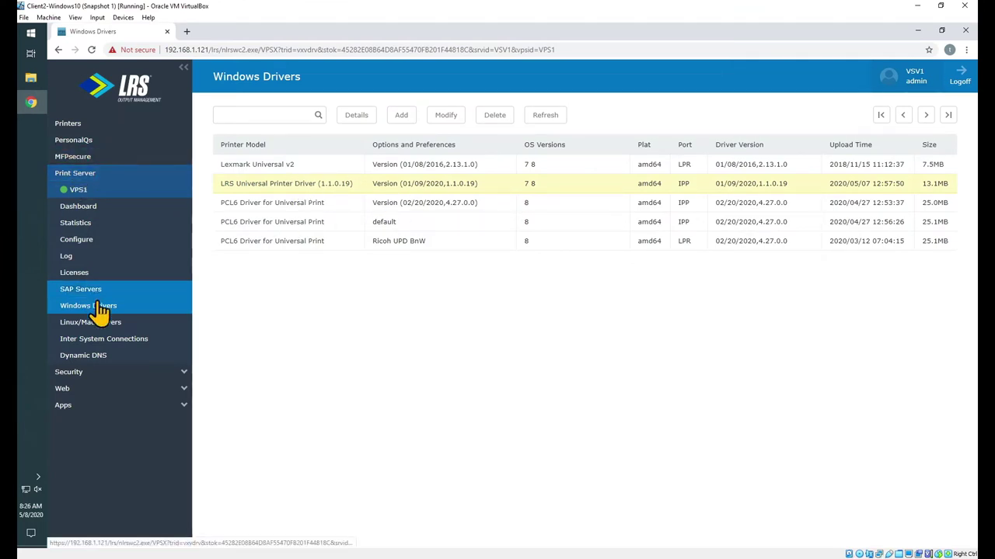
Start adding a Windows driver with the Printer Driver Upload Wizard and highlight lrsupd.inf in the INF file path.
{"action": "left_click", "coordinate": [401, 116]}
{"action": "left_click", "coordinate": [591, 155]}
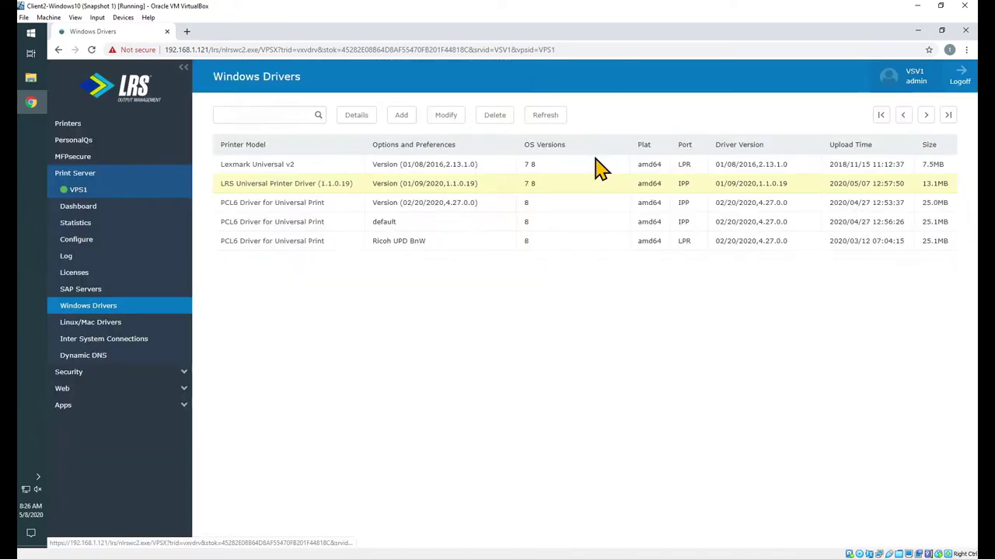
{"action": "left_click", "coordinate": [551, 128]}
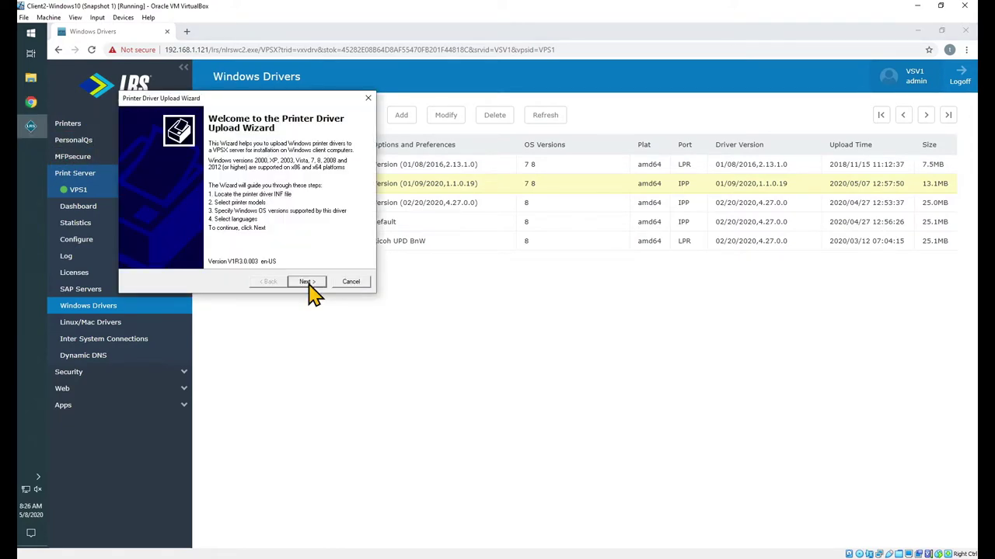
{"action": "left_click", "coordinate": [307, 282]}
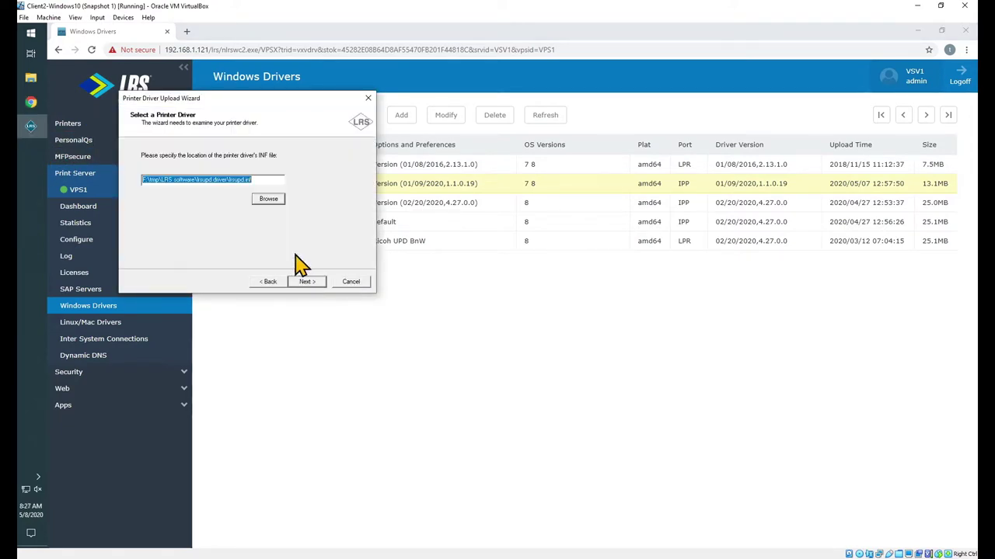
{"action": "left_click_drag", "start_coordinate": [229, 180], "coordinate": [278, 179]}
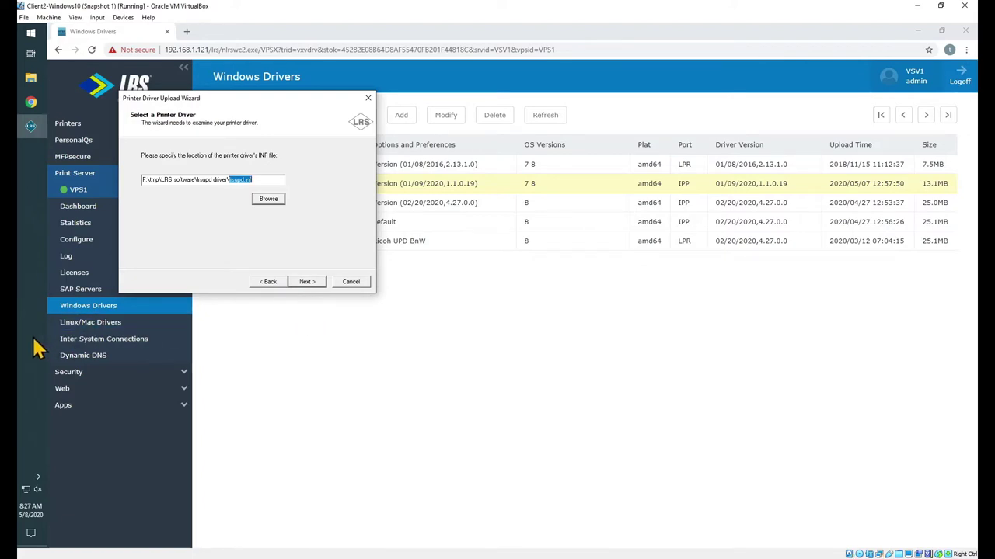
Switch to the Windows 2016 server's File Explorer and open C:\tmp\LRS\VPSX_for_Windows_R3\Client_Components\LRSUPD.
{"action": "mouse_move", "coordinate": [8, 342]}
{"action": "left_click", "coordinate": [72, 384]}
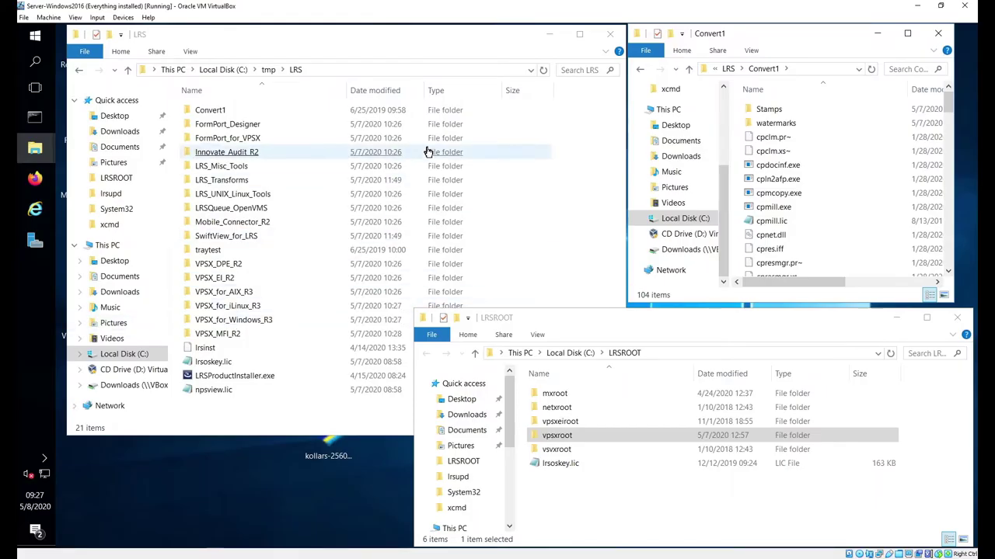
{"action": "left_click", "coordinate": [577, 158]}
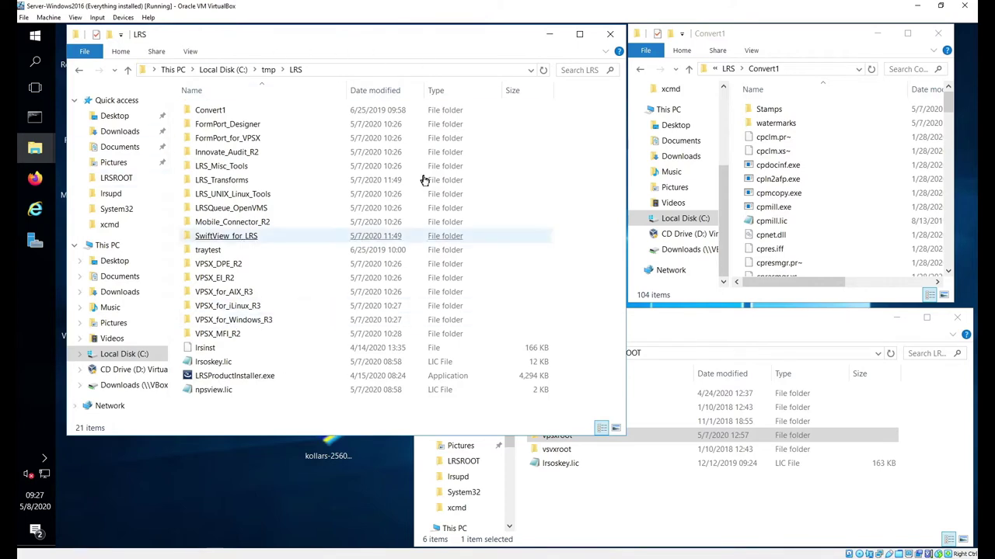
{"action": "left_click", "coordinate": [513, 277]}
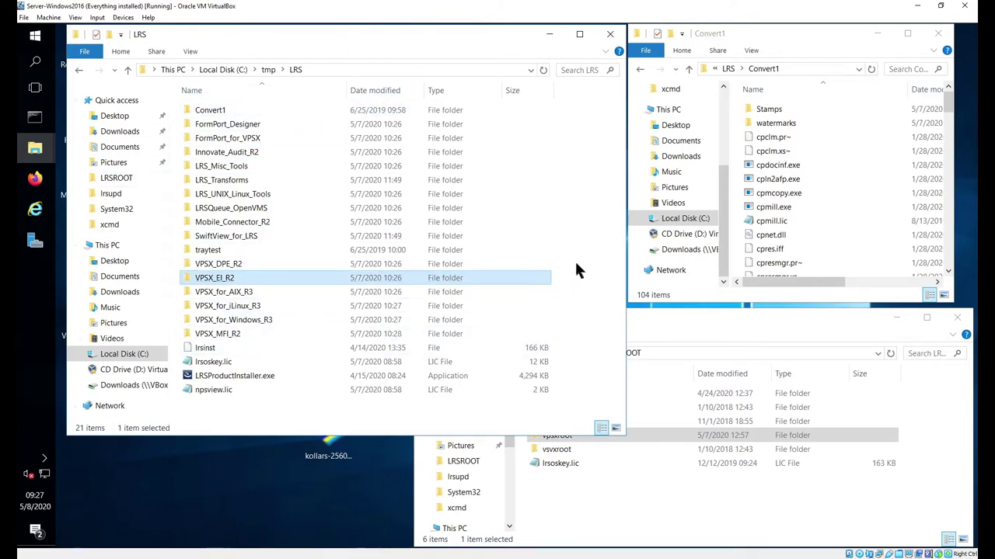
{"action": "left_click", "coordinate": [575, 262]}
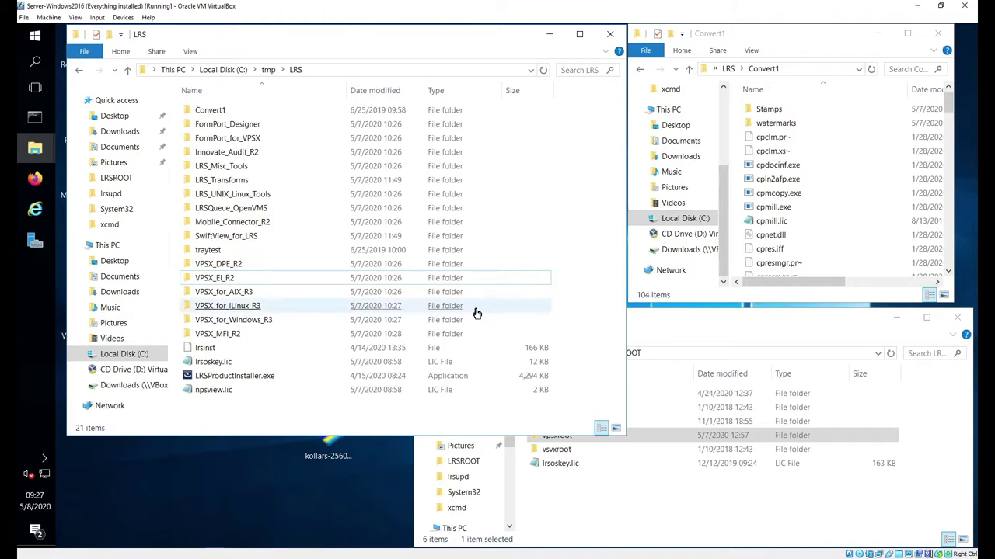
{"action": "left_click", "coordinate": [246, 324]}
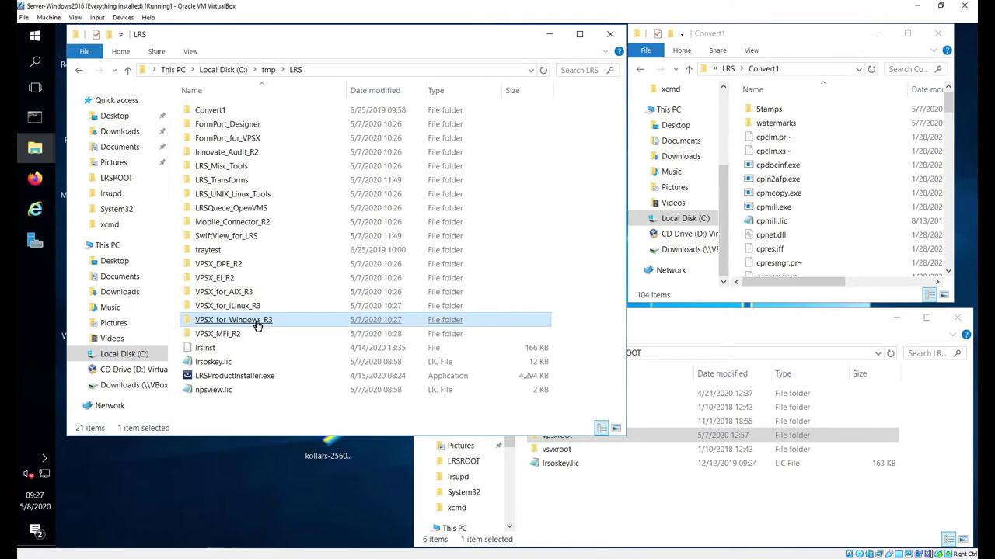
{"action": "double_click", "coordinate": [246, 326]}
{"action": "double_click", "coordinate": [257, 114]}
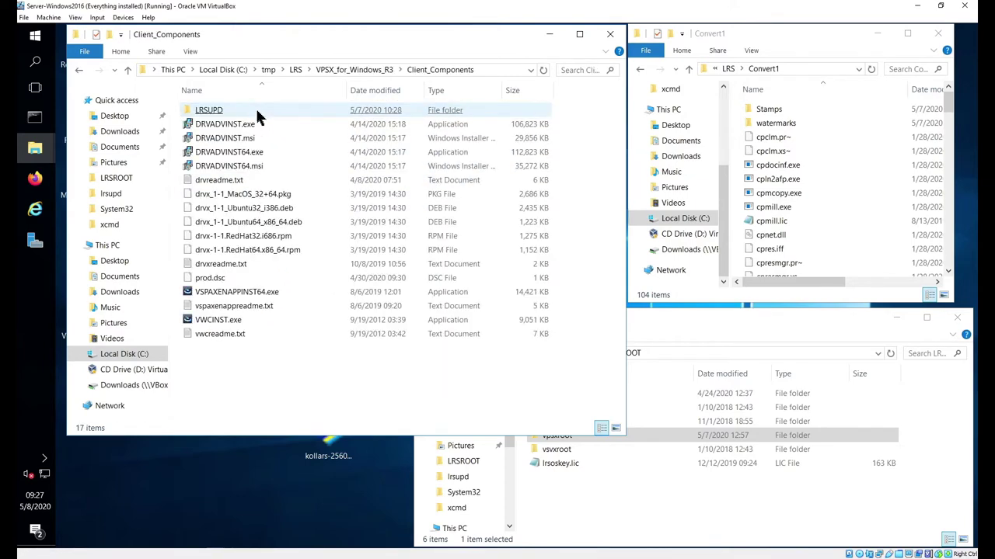
{"action": "left_click", "coordinate": [253, 114]}
{"action": "double_click", "coordinate": [252, 114]}
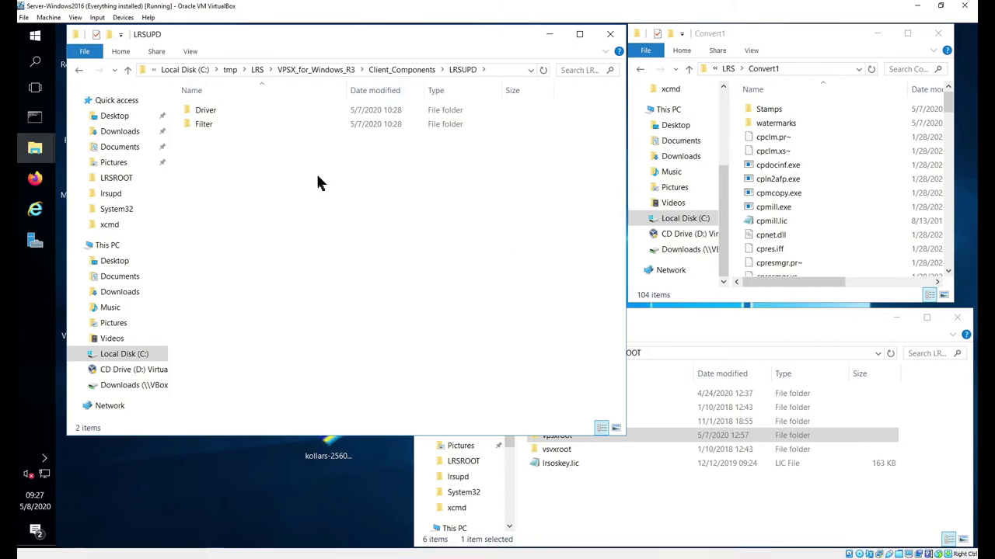
Look into the LRSUPD package's Driver and Filter folders and select lrsupd.inf in the Driver folder.
{"action": "double_click", "coordinate": [256, 111]}
{"action": "key", "text": "alt+Left"}
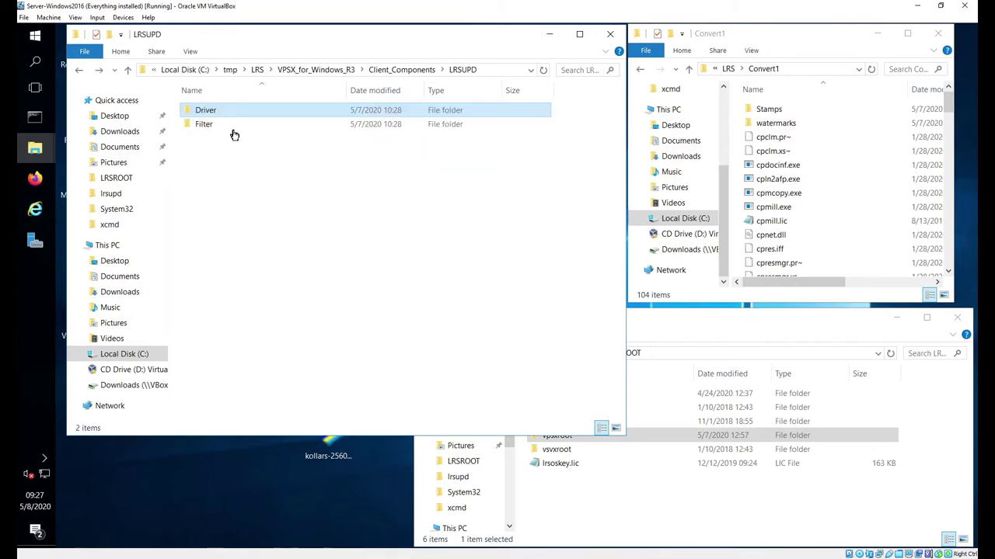
{"action": "double_click", "coordinate": [231, 125]}
{"action": "key", "text": "alt+Left"}
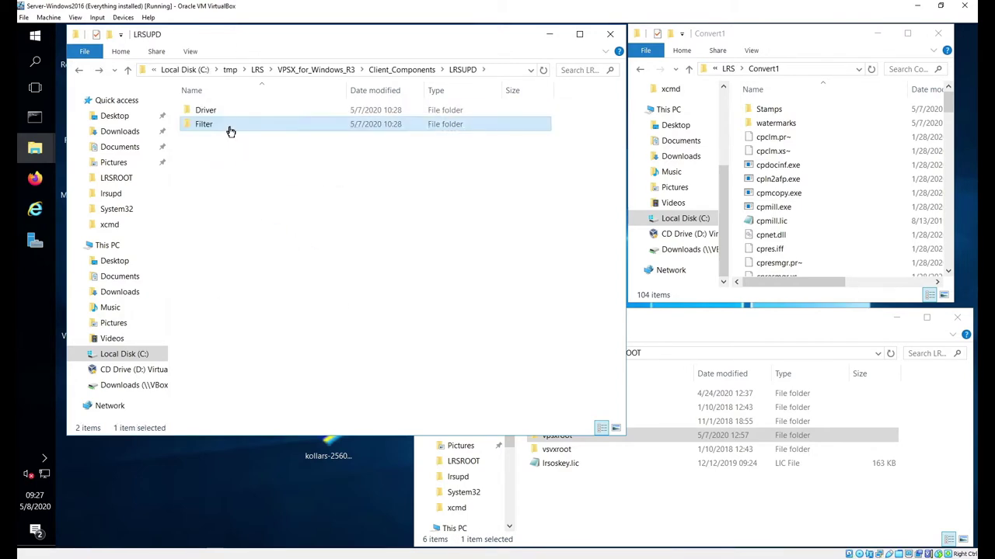
{"action": "double_click", "coordinate": [226, 112]}
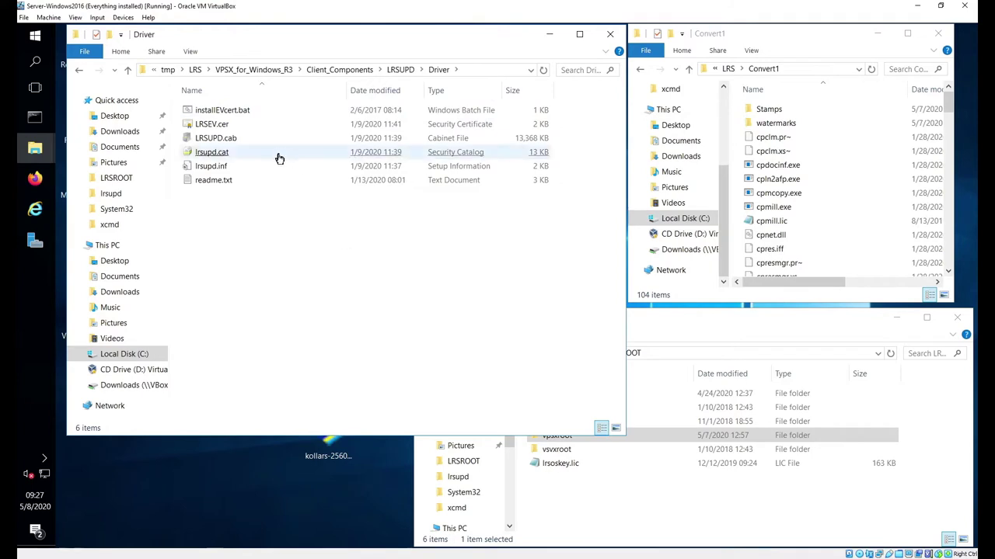
{"action": "left_click", "coordinate": [248, 169]}
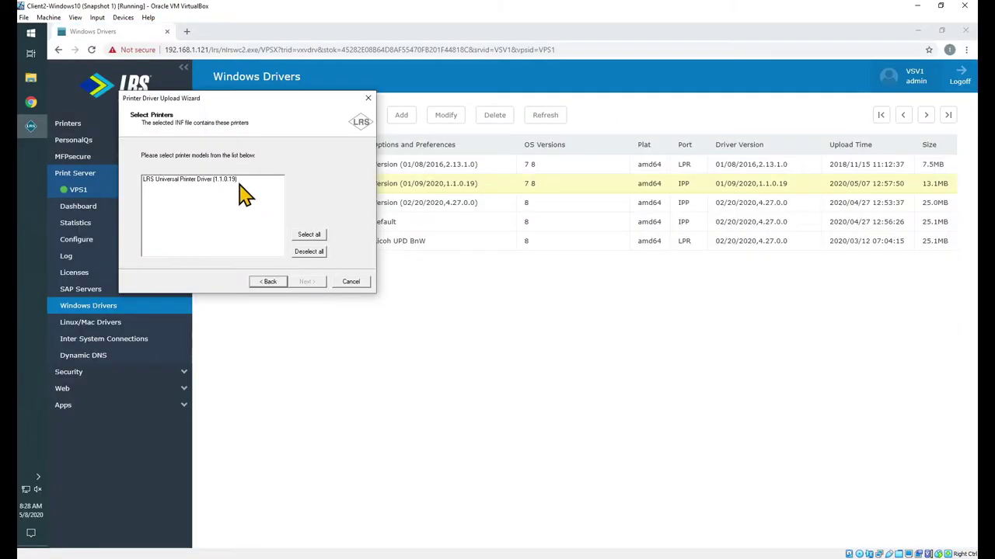
Choose LRS Universal Printer Driver (1.1.0.19) in the upload wizard and accept Windows 7, 2008 R2 and Windows 8, 2012 (or higher) as target platforms.
{"action": "left_click", "coordinate": [239, 182]}
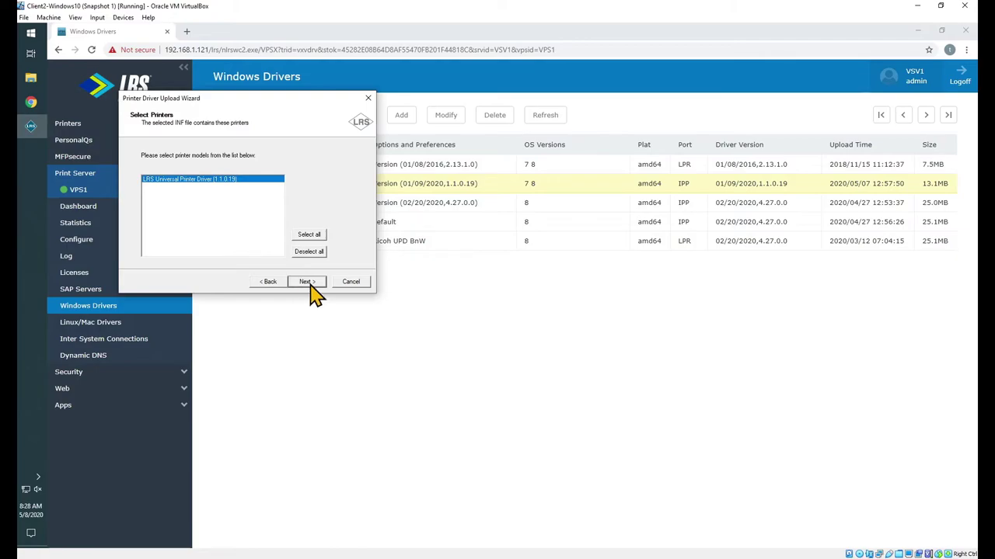
{"action": "left_click", "coordinate": [308, 282]}
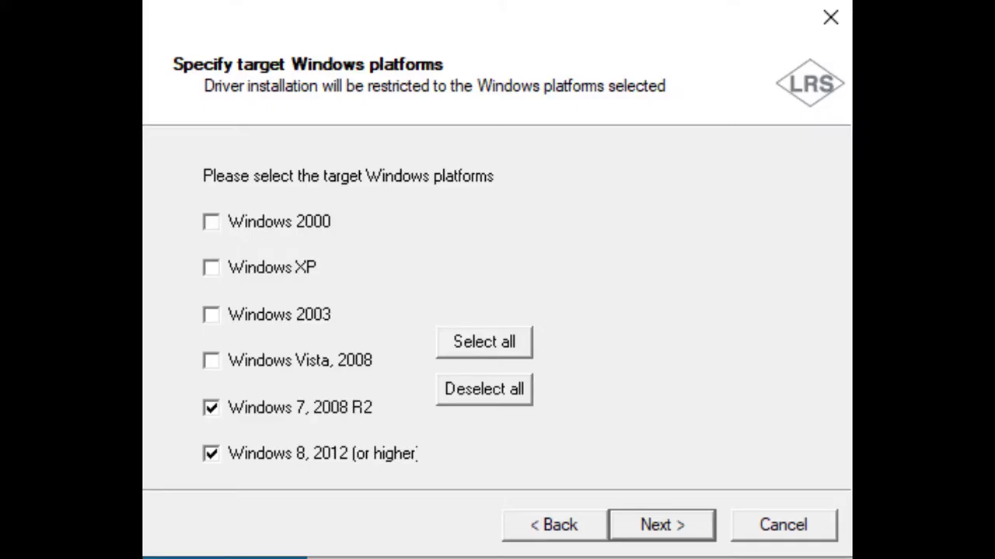
{"action": "key", "text": "Return"}
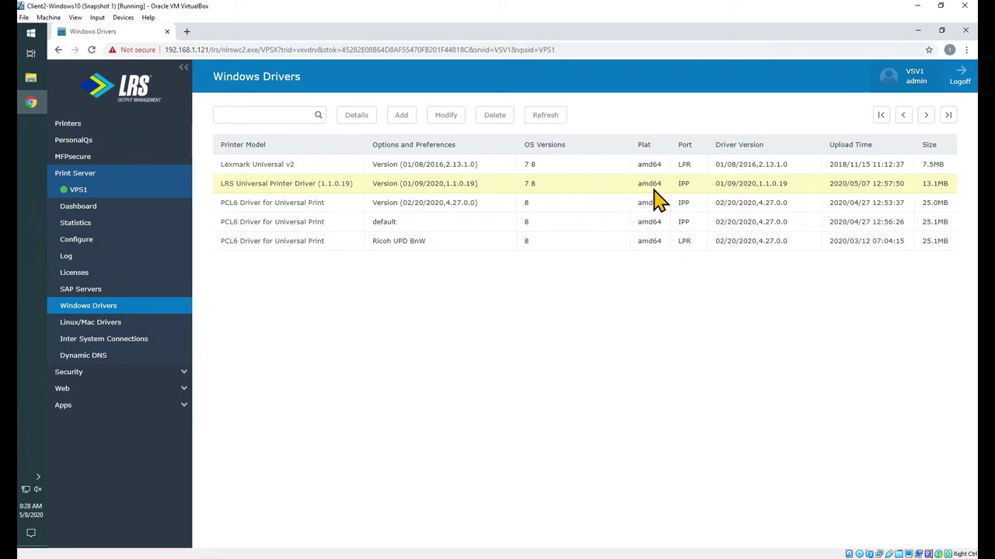
Open the uploaded LRS Universal Printer Driver for modification and review its Print Quality, Finishing, Resolution/Effects and Layout preferences.
{"action": "right_click", "coordinate": [544, 188]}
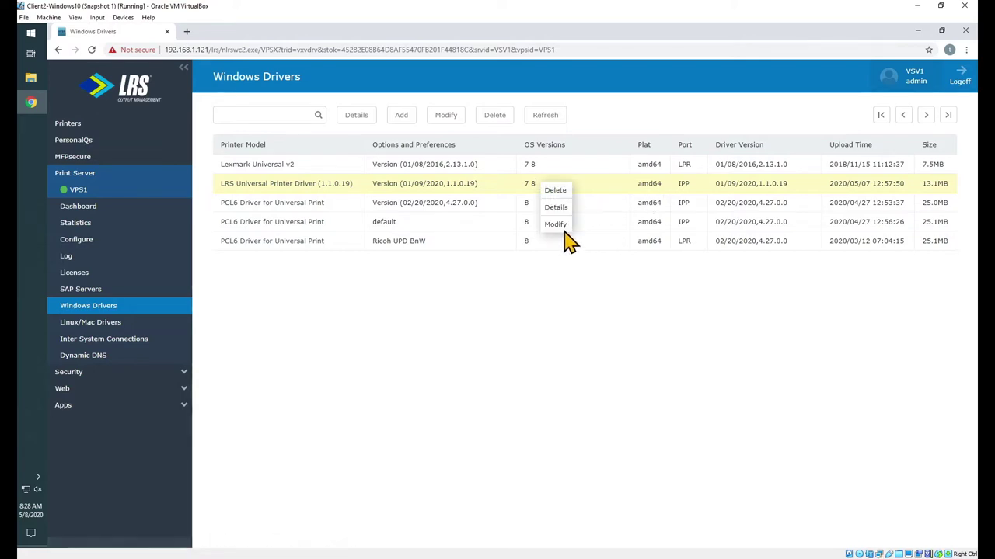
{"action": "left_click", "coordinate": [557, 226]}
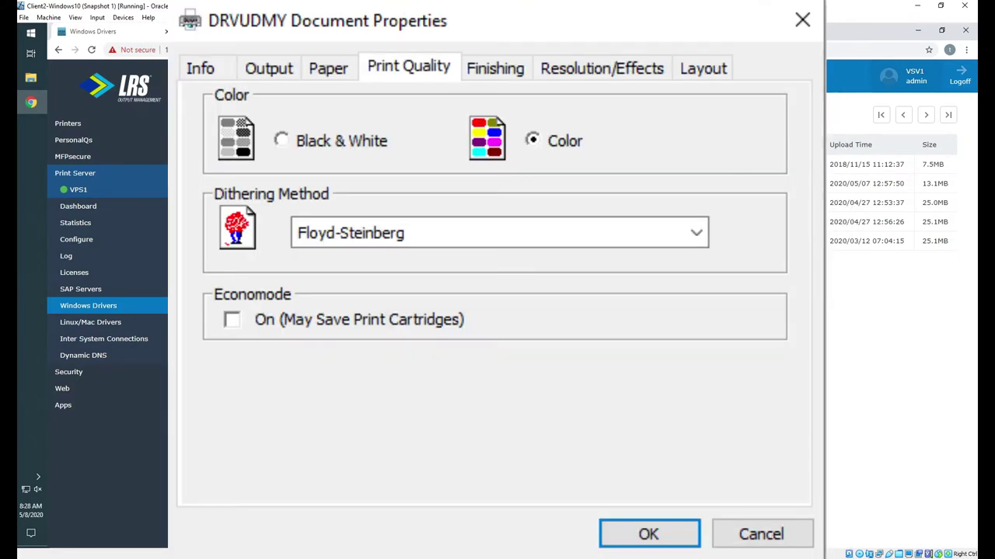
{"action": "key", "text": "ctrl+Tab"}
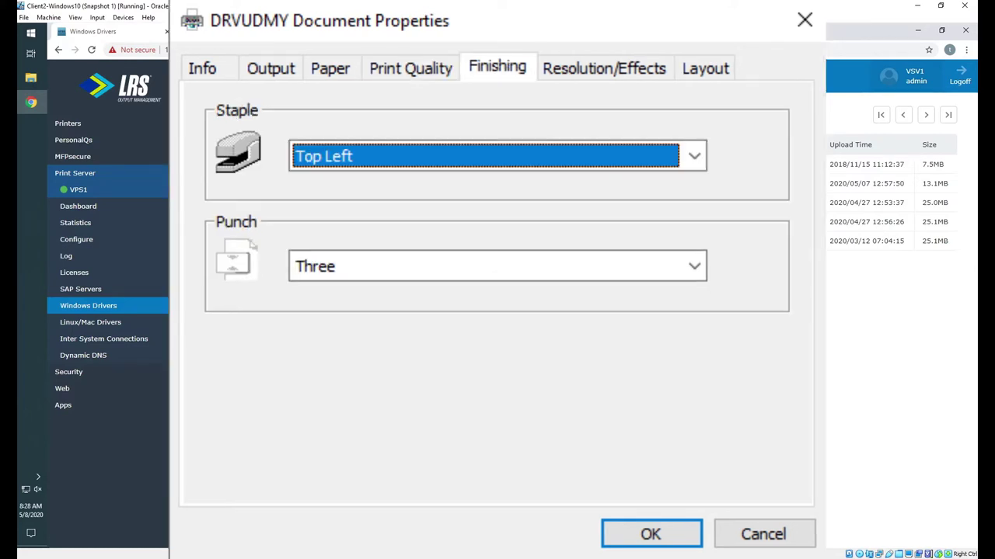
{"action": "key", "text": "ctrl+Tab"}
{"action": "key", "text": "ctrl+Tab"}
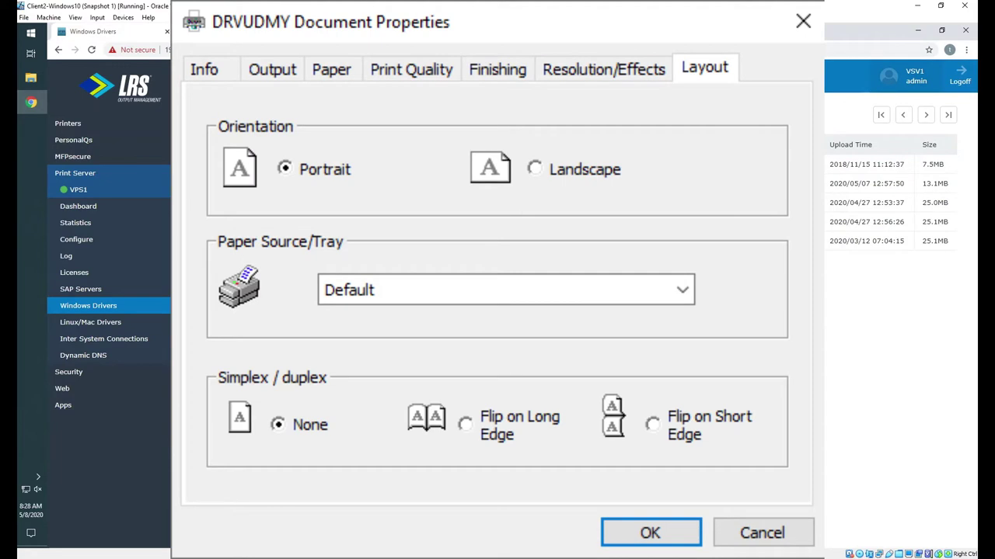
Leave the driver preferences, find the LRSUPD printer in the printer list and open its configuration to review the printer name.
{"action": "left_click", "coordinate": [81, 140]}
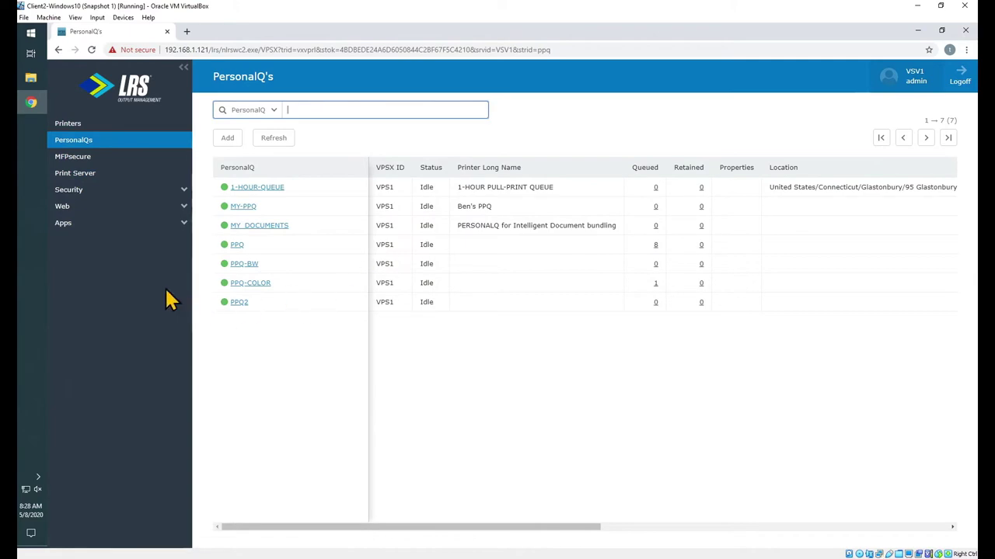
{"action": "left_click", "coordinate": [100, 176]}
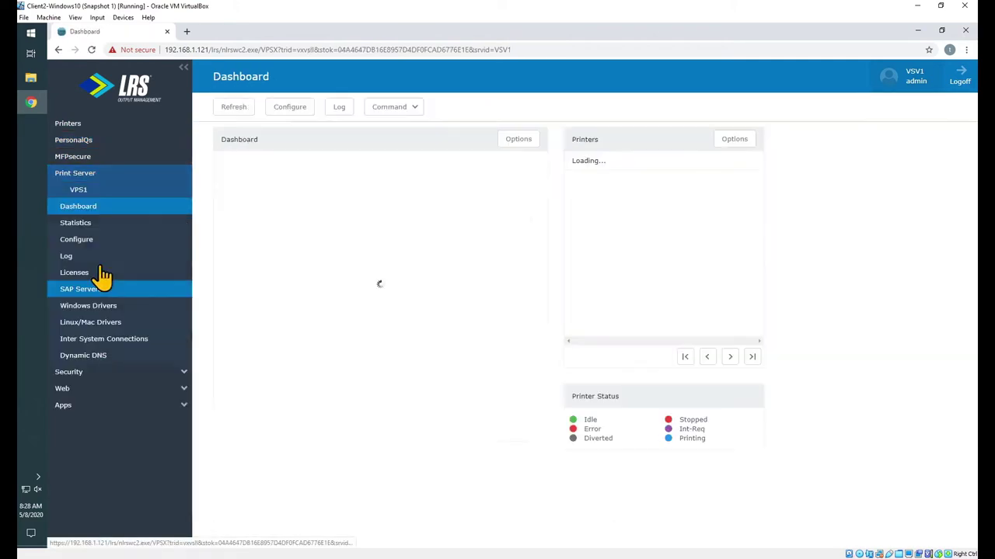
{"action": "left_click", "coordinate": [115, 309]}
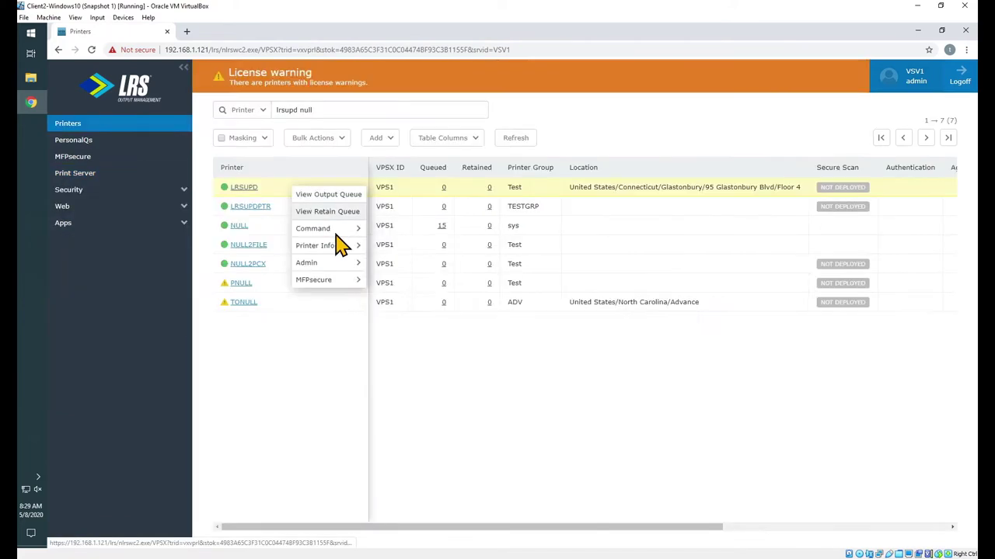
{"action": "mouse_move", "coordinate": [342, 264]}
{"action": "left_click", "coordinate": [383, 263]}
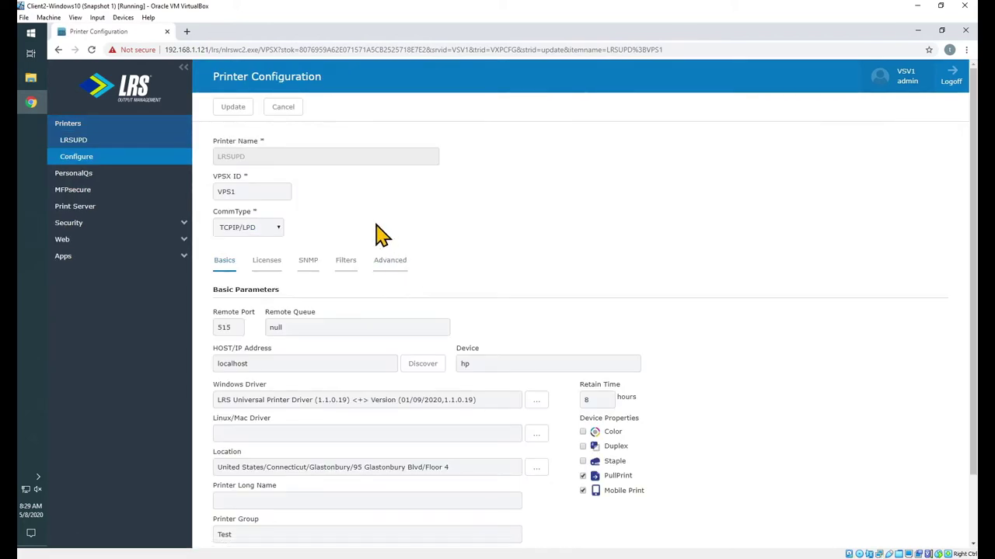
{"action": "left_click_drag", "start_coordinate": [282, 158], "coordinate": [216, 158]}
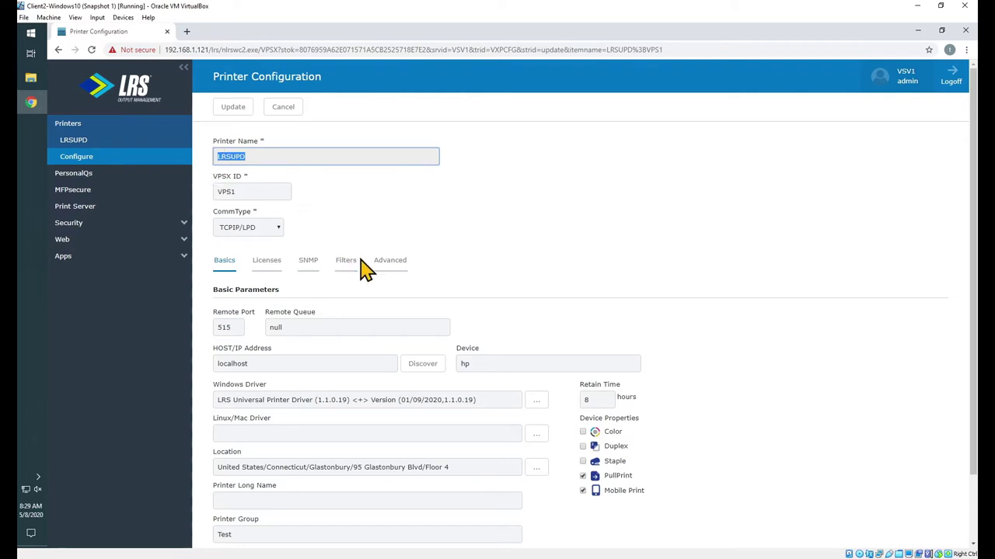
{"action": "left_click", "coordinate": [418, 238]}
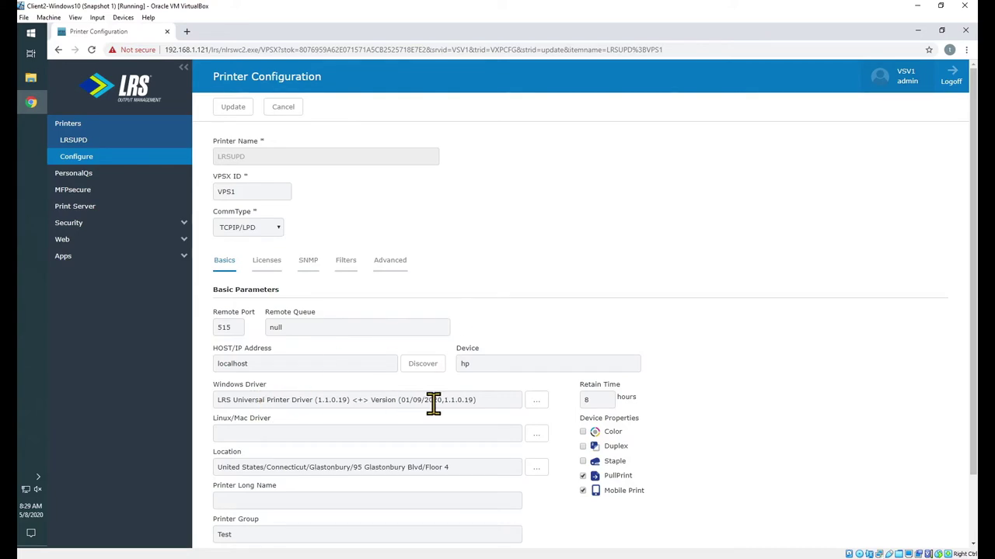
Choose LRS Universal Printer Driver (1.1.0.19), Version (01/09/2020,1.1.0.19), as the printer's Windows driver in its basic parameters.
{"action": "left_click", "coordinate": [346, 263]}
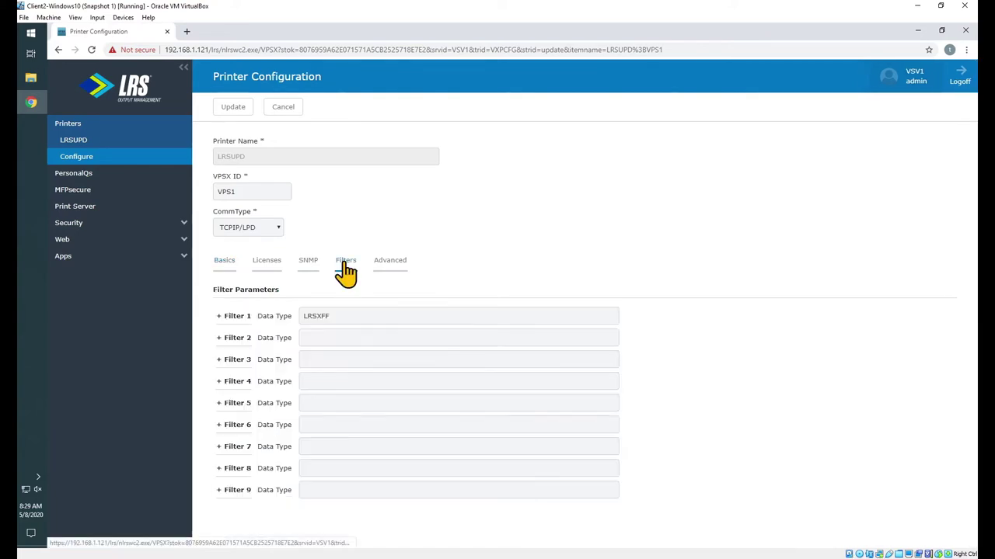
{"action": "left_click", "coordinate": [222, 264]}
{"action": "triple_click", "coordinate": [470, 401]}
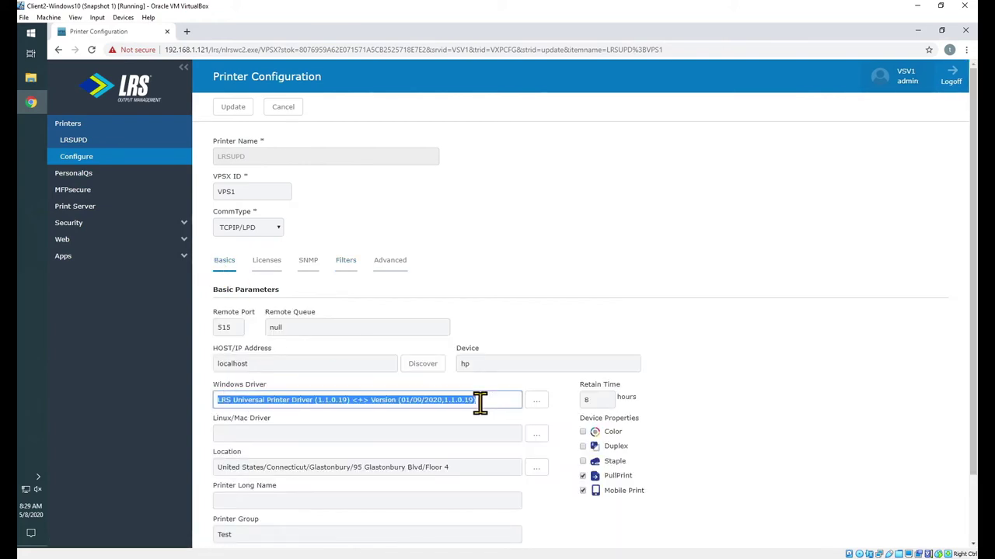
{"action": "left_click", "coordinate": [504, 399]}
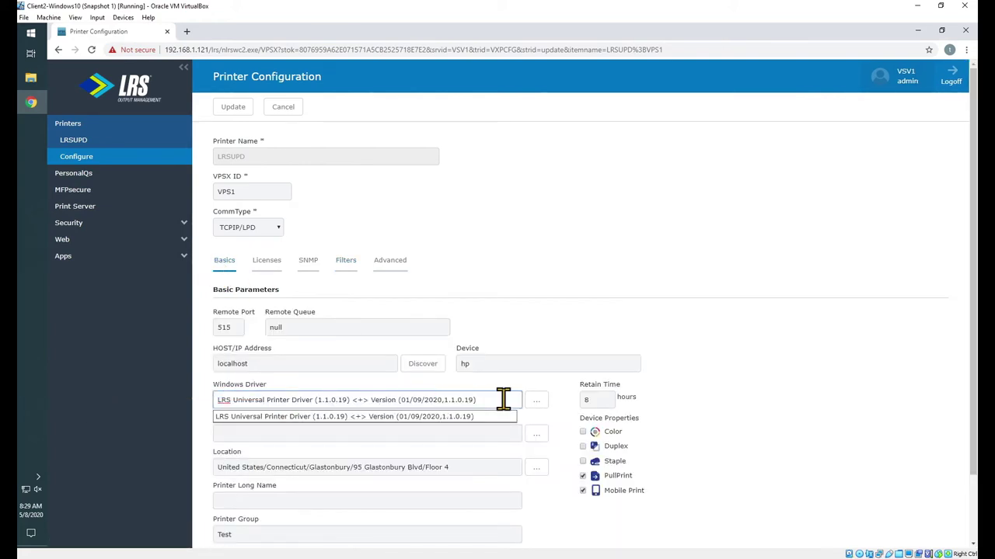
{"action": "left_click", "coordinate": [542, 403]}
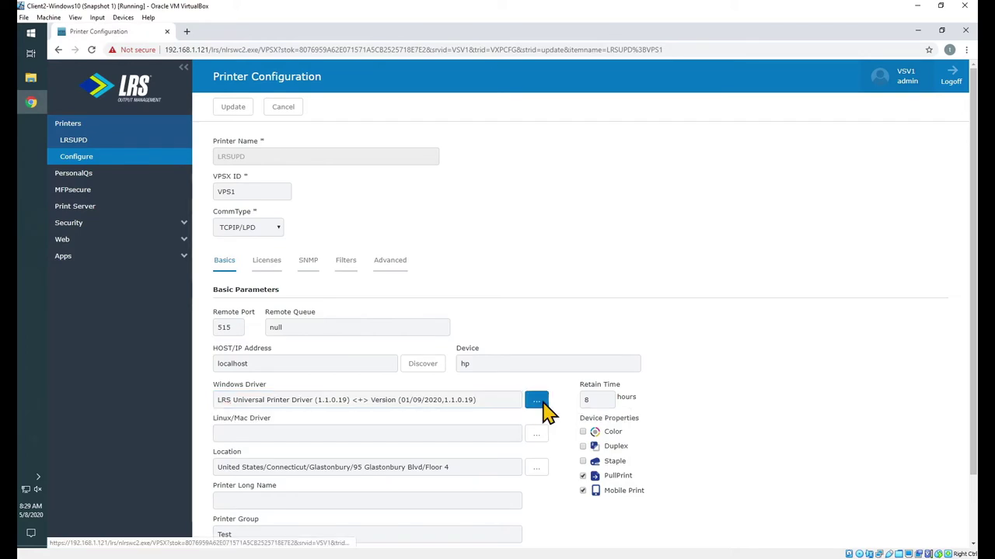
{"action": "left_click", "coordinate": [405, 192]}
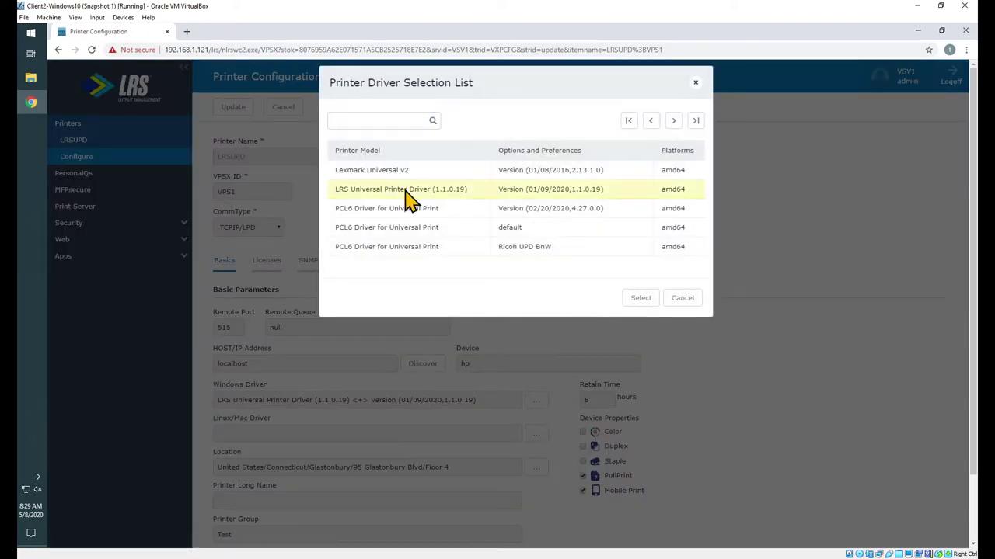
{"action": "left_click", "coordinate": [640, 301]}
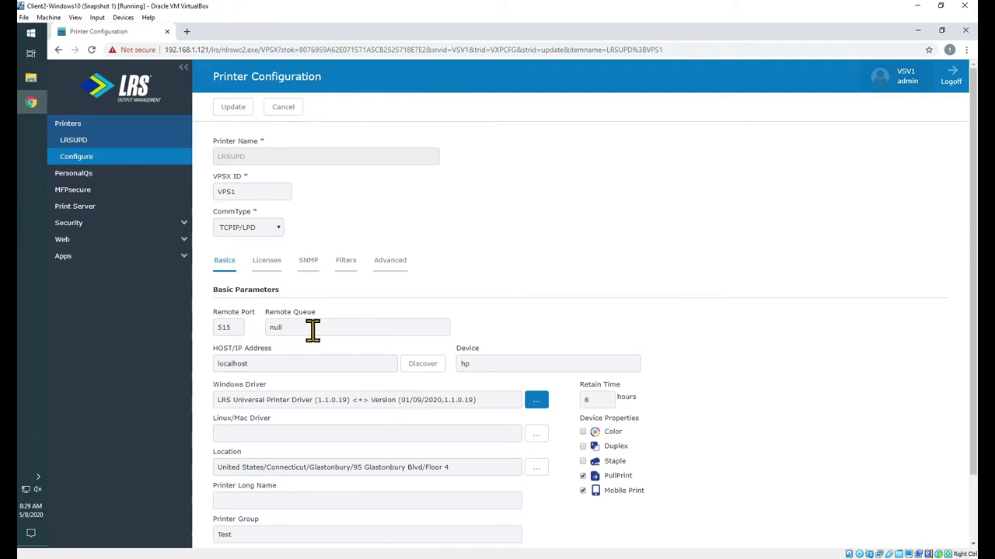
Review the printer's HOST/IP Address and Remote Queue values in the basic parameters.
{"action": "left_click", "coordinate": [240, 362]}
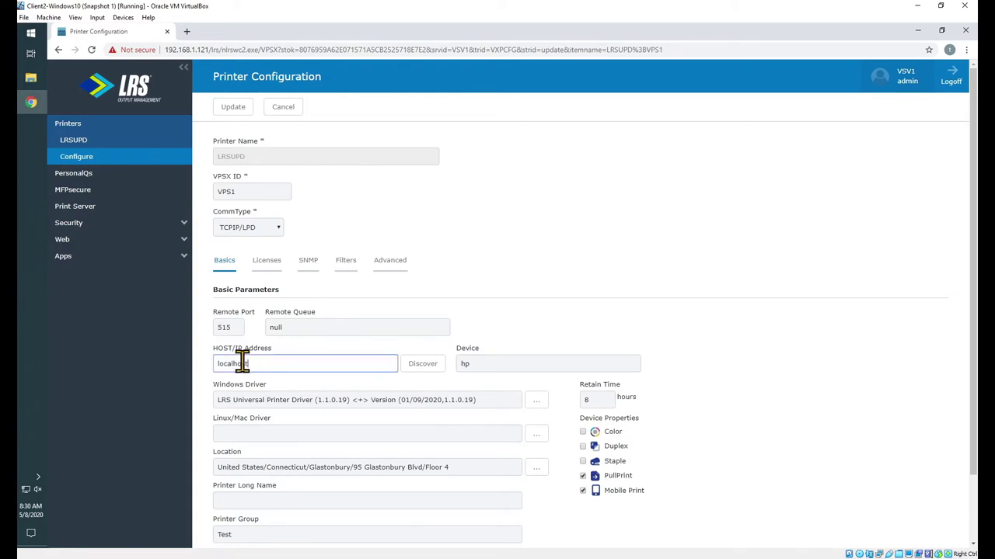
{"action": "left_click_drag", "start_coordinate": [218, 364], "coordinate": [264, 362]}
{"action": "left_click_drag", "start_coordinate": [303, 329], "coordinate": [267, 333]}
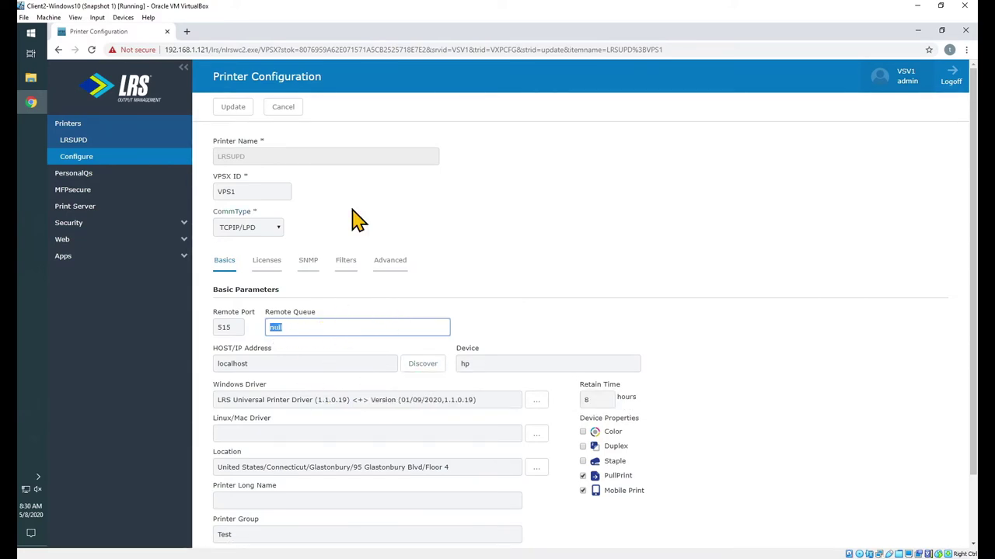
Examine Filter 1 of the LRSUPD printer, including its data type, command and arguments.
{"action": "left_click", "coordinate": [345, 272]}
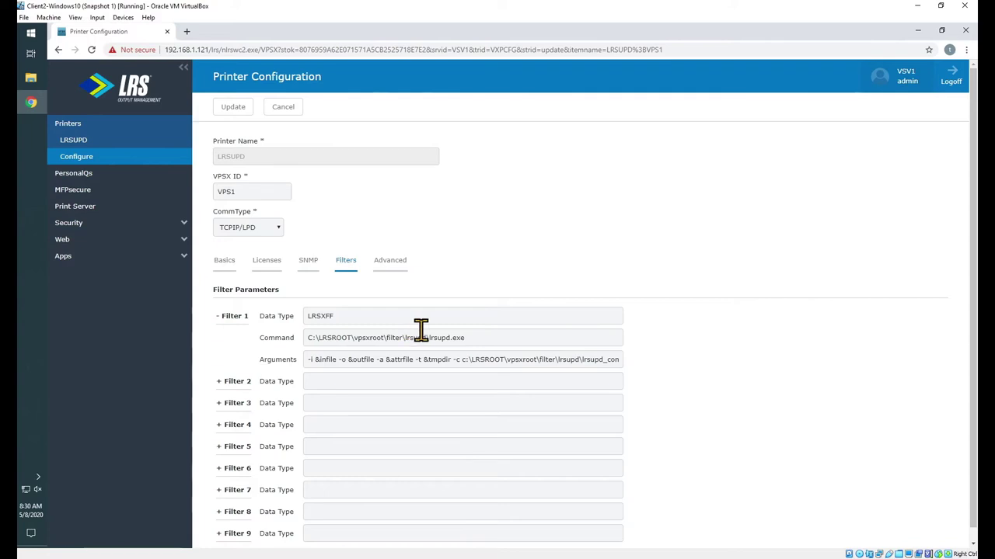
{"action": "double_click", "coordinate": [412, 320]}
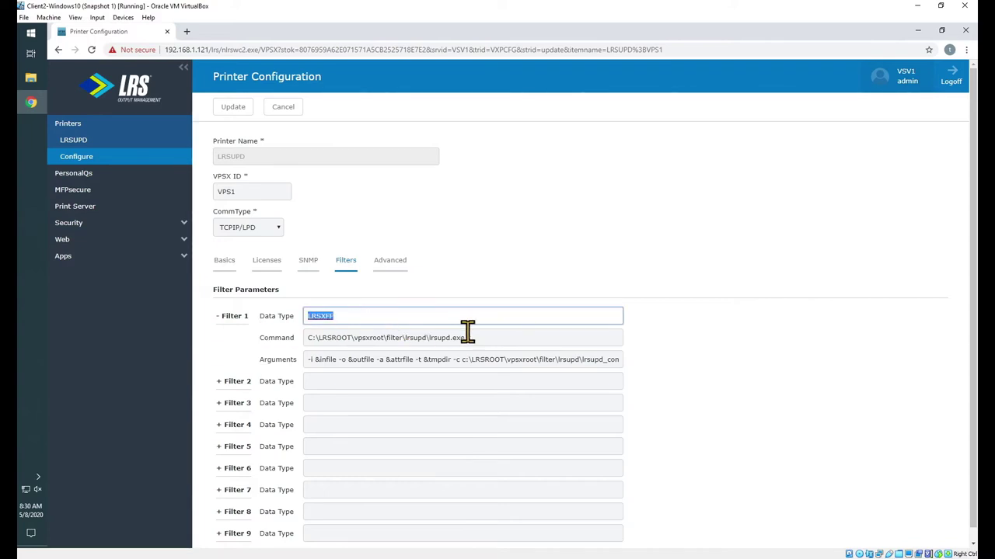
{"action": "left_click", "coordinate": [507, 337]}
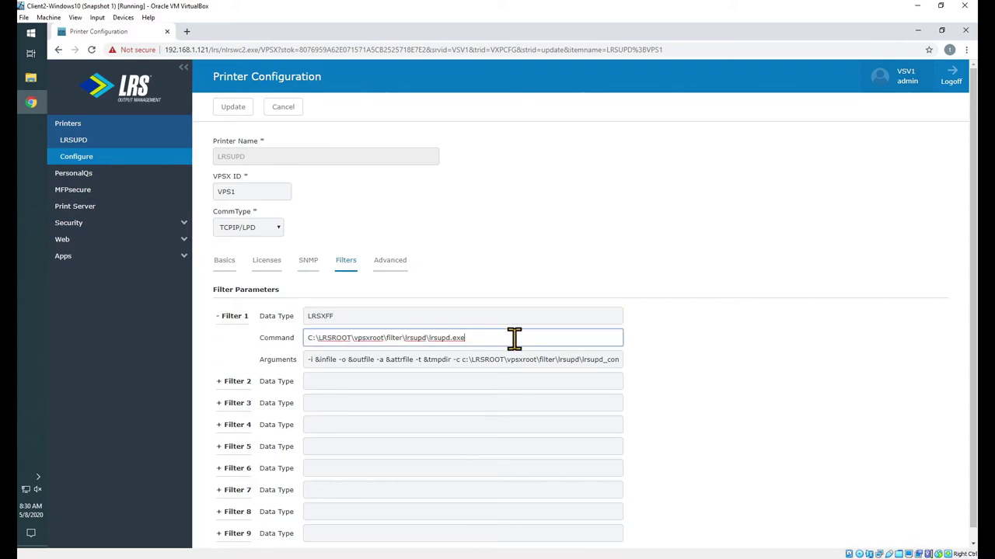
{"action": "left_click_drag", "start_coordinate": [513, 337], "coordinate": [307, 337]}
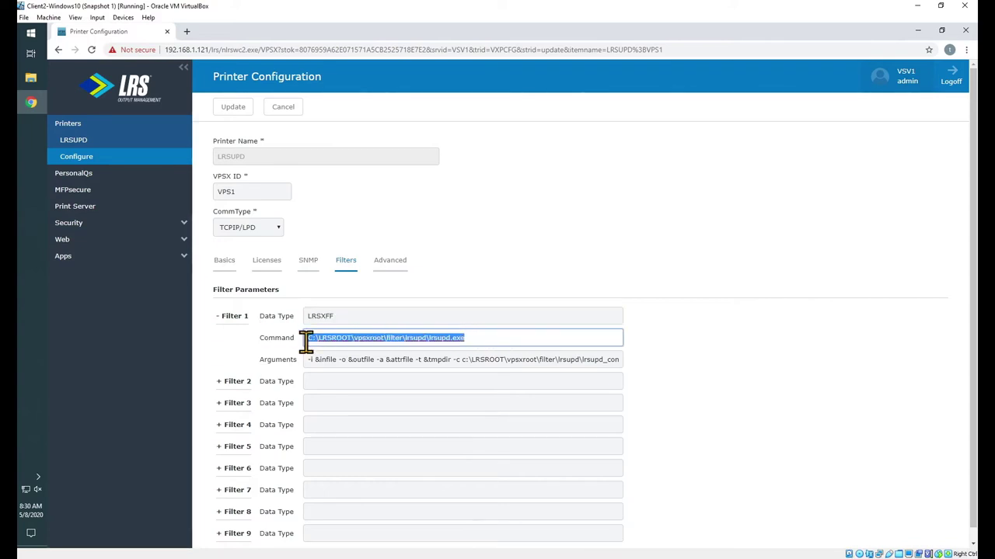
{"action": "left_click", "coordinate": [487, 341]}
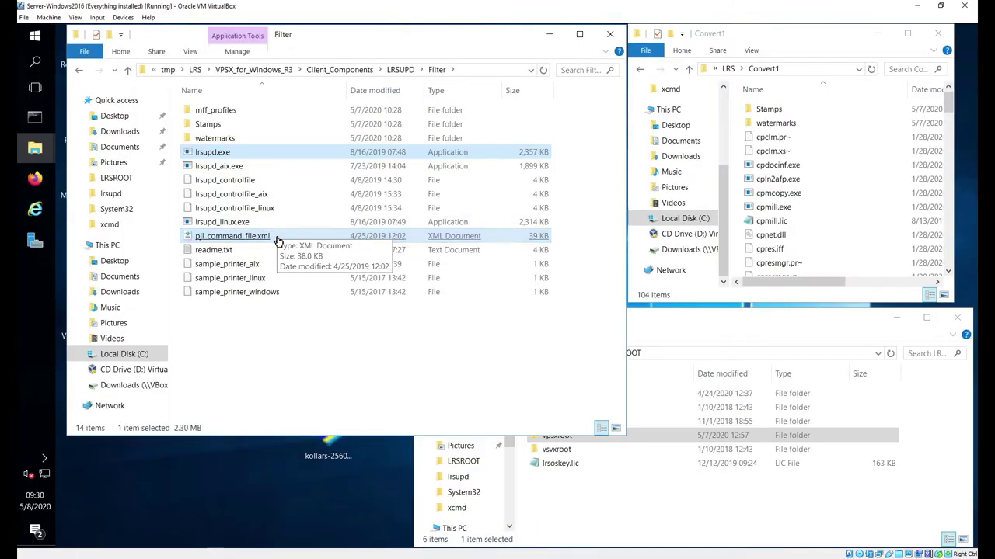
Switch to the Windows 2016 server's File Explorer and select lrsupd.exe, lrsupd_controlfile and pjl_command_file.xml in the package's Filter folder.
{"action": "left_click", "coordinate": [402, 152]}
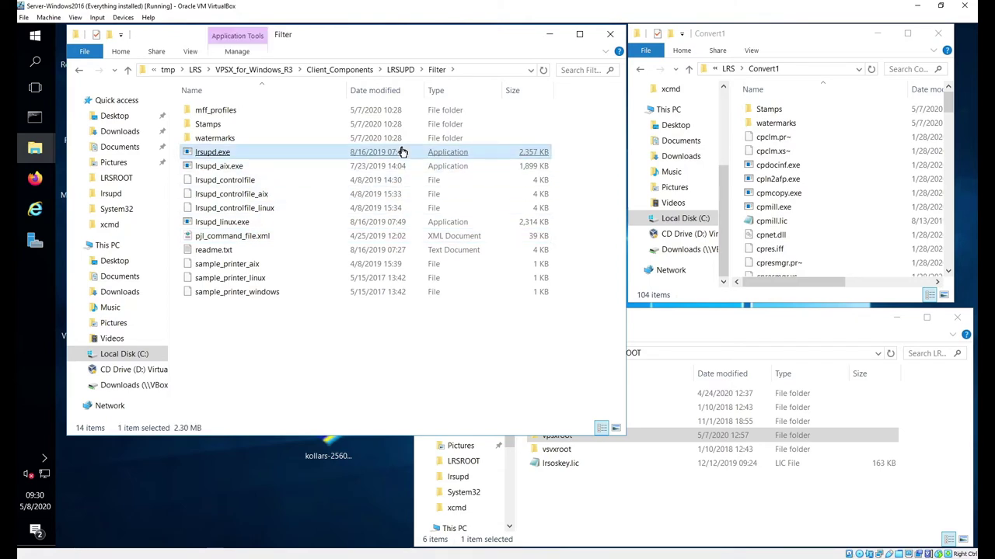
{"action": "left_click", "coordinate": [357, 184], "text": "ctrl"}
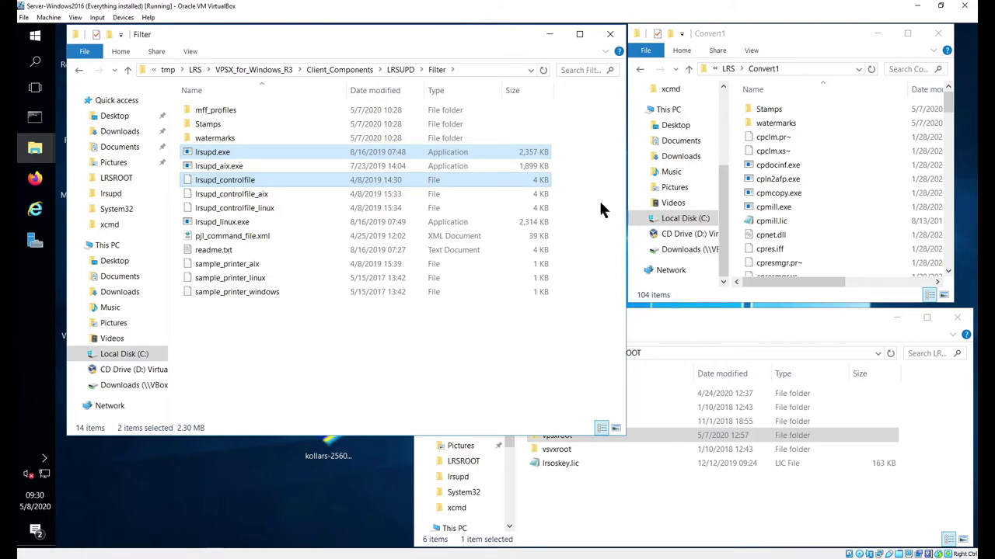
{"action": "left_click", "coordinate": [544, 234], "text": "ctrl"}
Move pjl_command_file.xml from the package's Filter folder into C:\LRSROOT\vpsxroot\filter\lrsupd.
{"action": "left_click", "coordinate": [687, 319]}
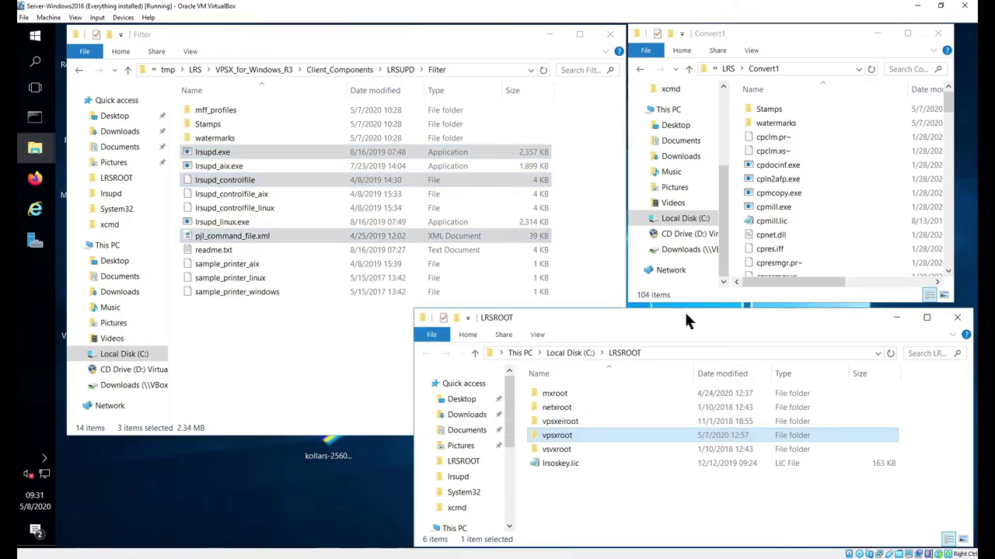
{"action": "double_click", "coordinate": [573, 437]}
{"action": "double_click", "coordinate": [575, 450]}
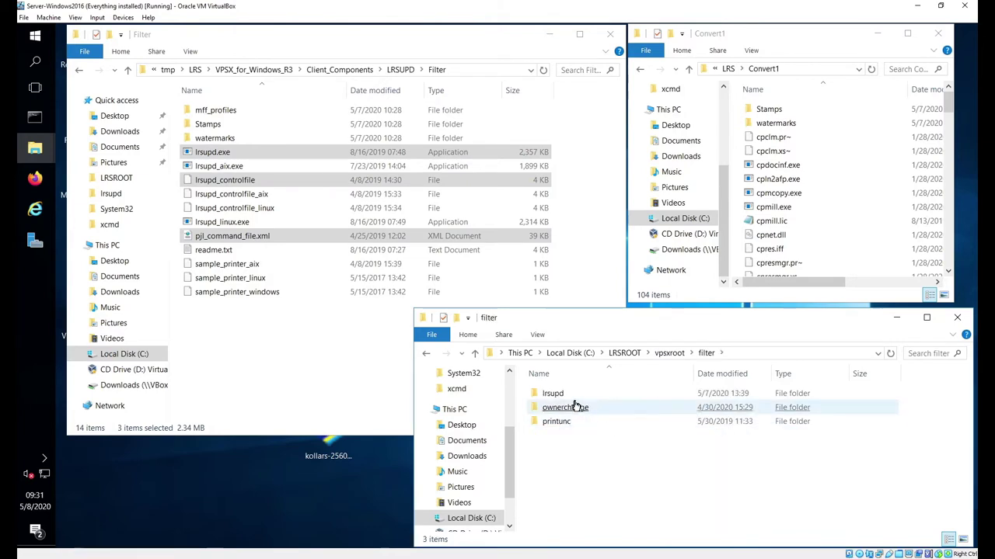
{"action": "double_click", "coordinate": [552, 394]}
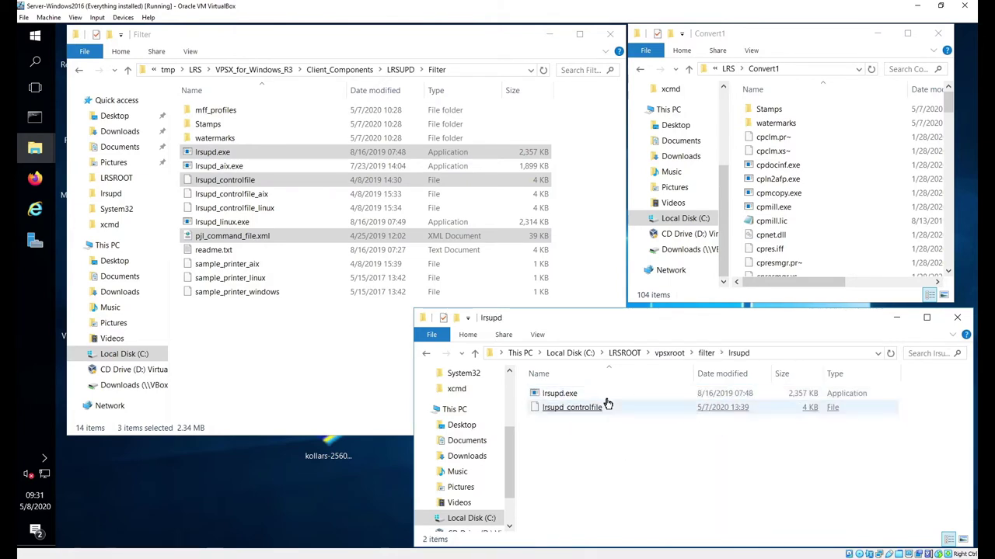
{"action": "left_click", "coordinate": [272, 238]}
{"action": "left_click_drag", "start_coordinate": [287, 262], "coordinate": [653, 467]}
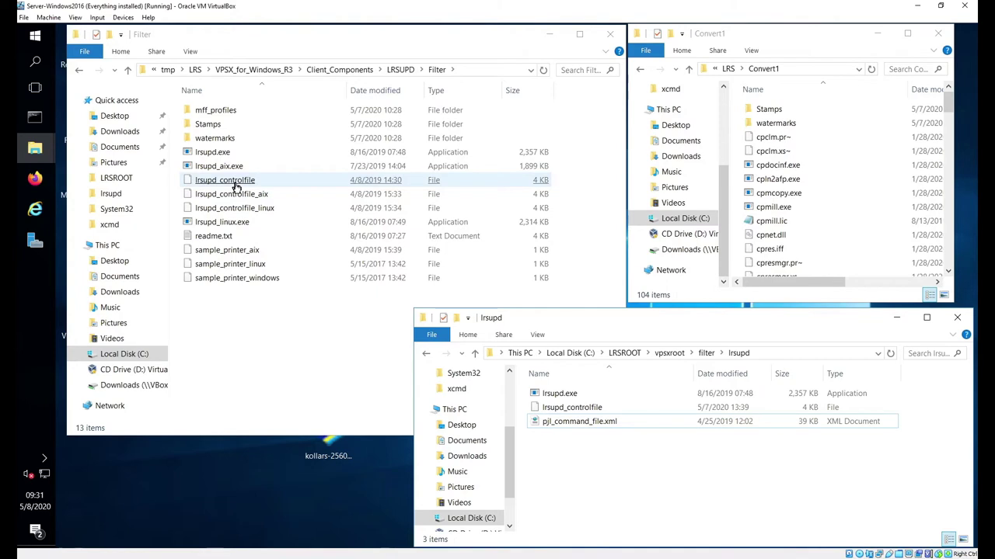
Keep a backup named lrsupd_controlfile.orig, open lrsupd_controlfile in Notepad and arrange its window clear of the Convert1 and lrsupd folder windows.
{"action": "double_click", "coordinate": [234, 185]}
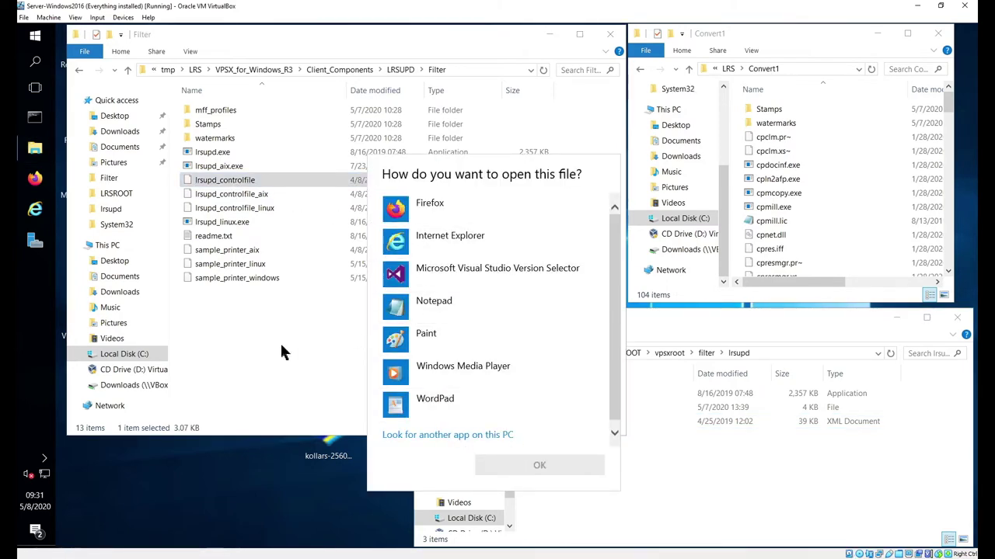
{"action": "key", "text": "Escape"}
{"action": "double_click", "coordinate": [253, 183]}
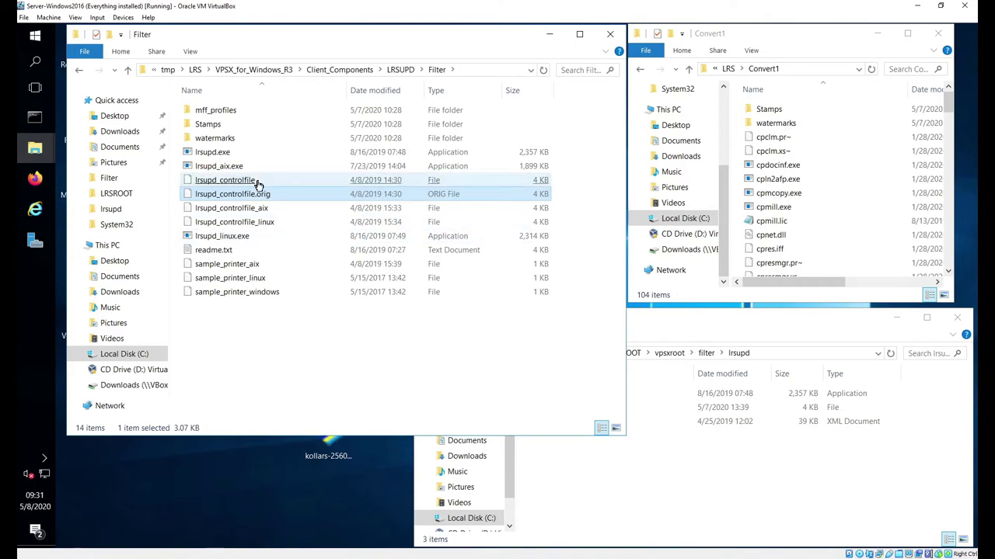
{"action": "left_click", "coordinate": [458, 307]}
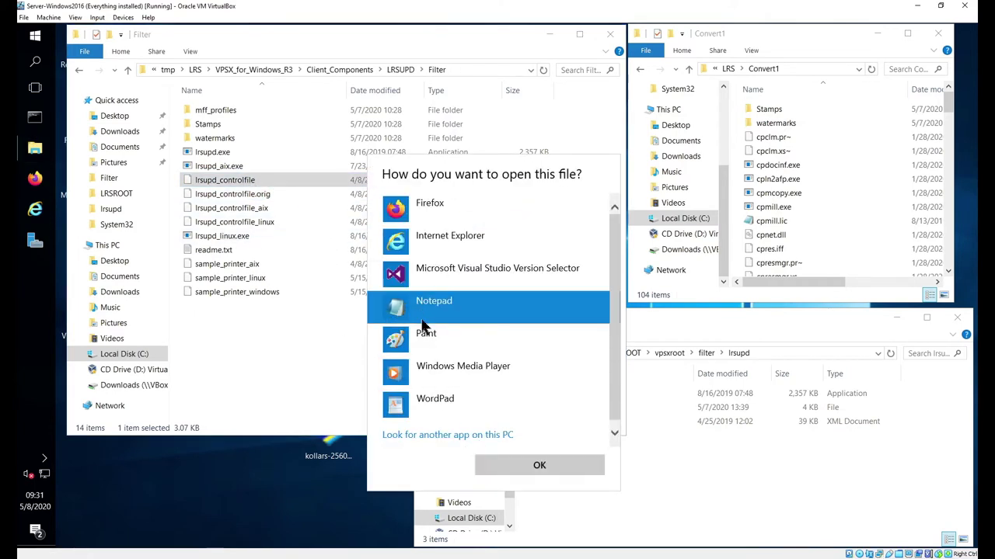
{"action": "left_click", "coordinate": [528, 460]}
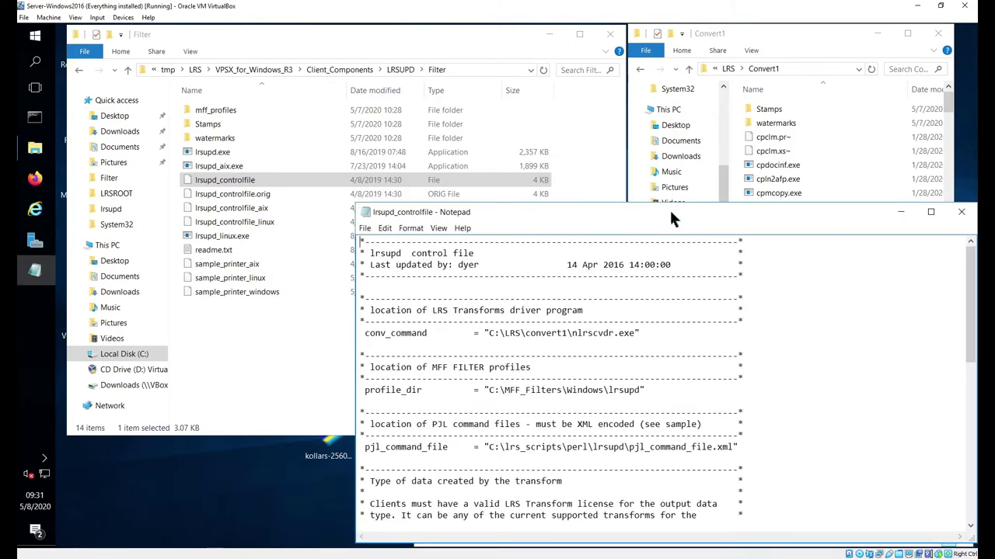
{"action": "left_click_drag", "start_coordinate": [394, 203], "coordinate": [394, 87]}
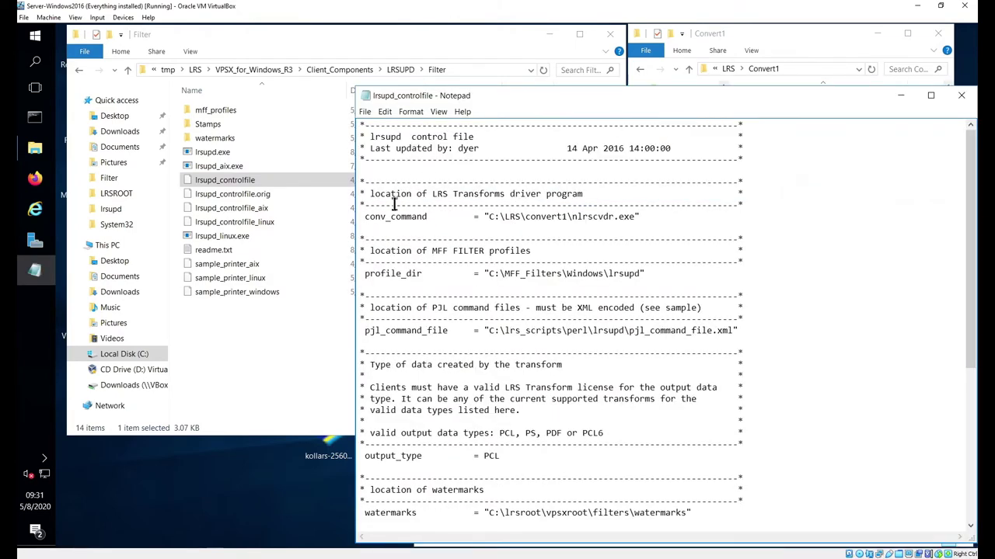
{"action": "left_click_drag", "start_coordinate": [355, 211], "coordinate": [562, 211]}
{"action": "left_click_drag", "start_coordinate": [446, 56], "coordinate": [273, 29]}
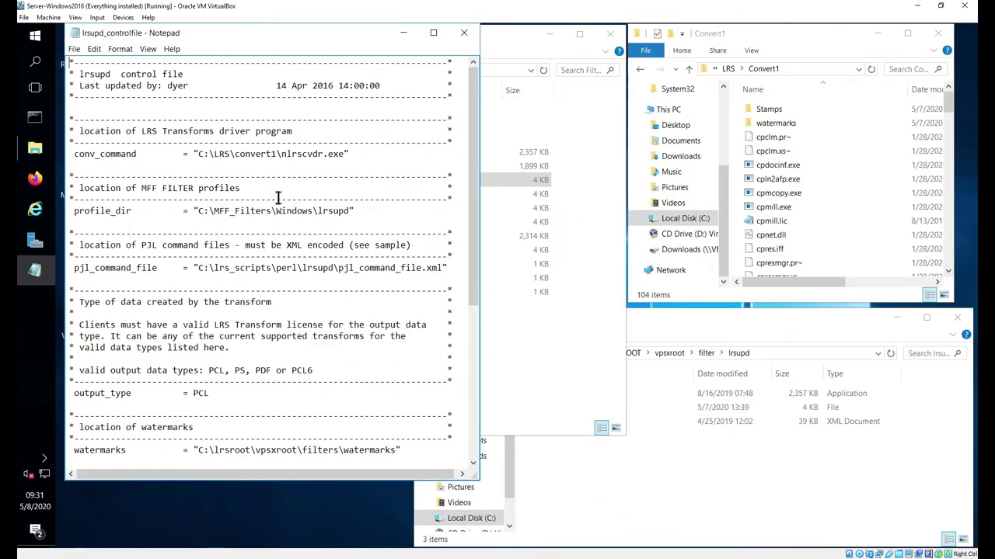
Check the conv_command path in lrsupd_controlfile against the Convert1 folder by locating nlrscvdr.exe there.
{"action": "left_click_drag", "start_coordinate": [284, 159], "coordinate": [196, 154]}
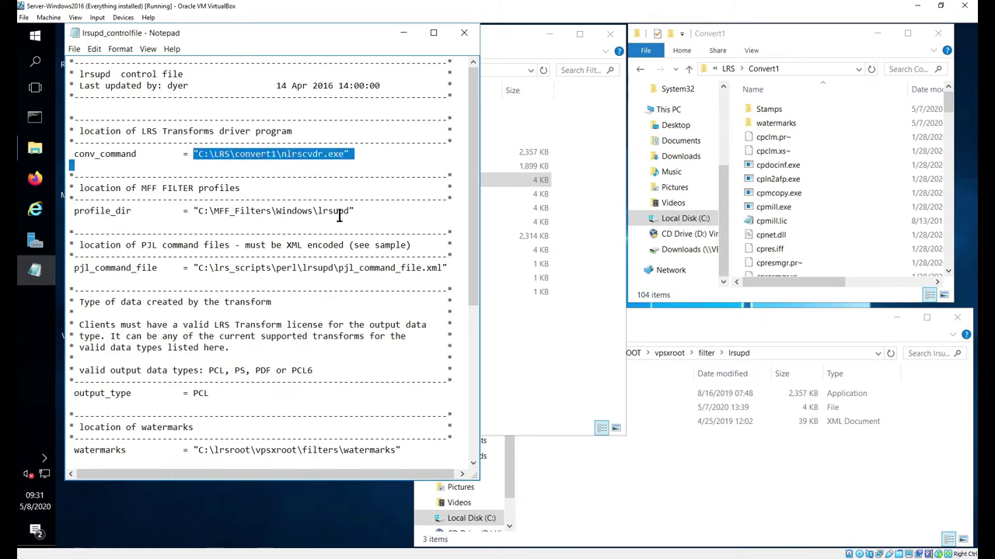
{"action": "left_click", "coordinate": [364, 156]}
{"action": "left_click_drag", "start_coordinate": [282, 153], "coordinate": [350, 154]}
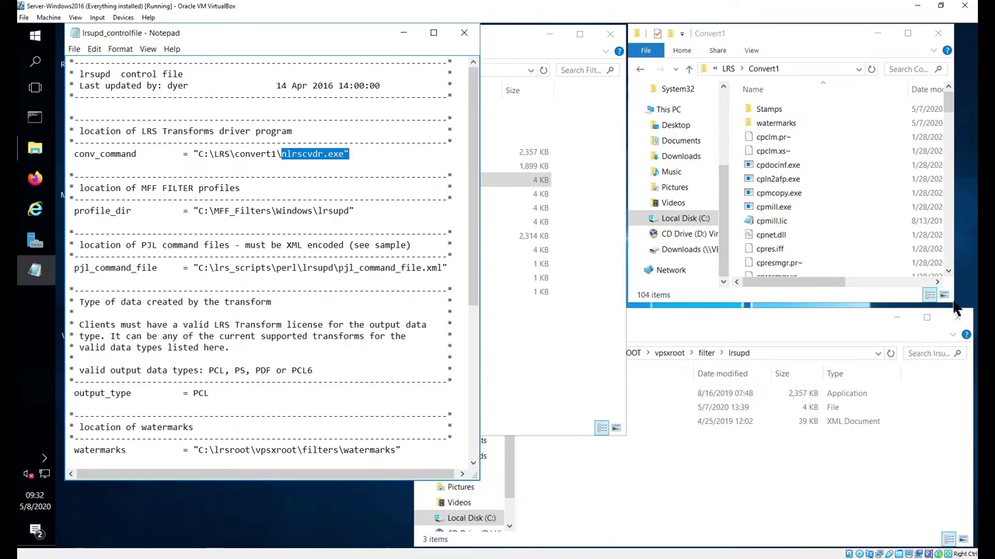
{"action": "left_click_drag", "start_coordinate": [949, 301], "coordinate": [970, 309]}
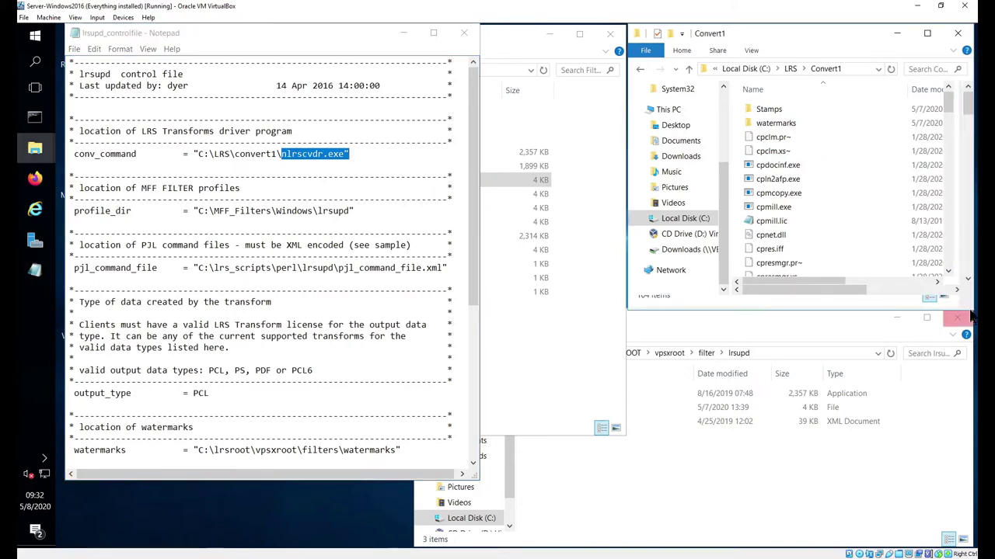
{"action": "left_click", "coordinate": [844, 155]}
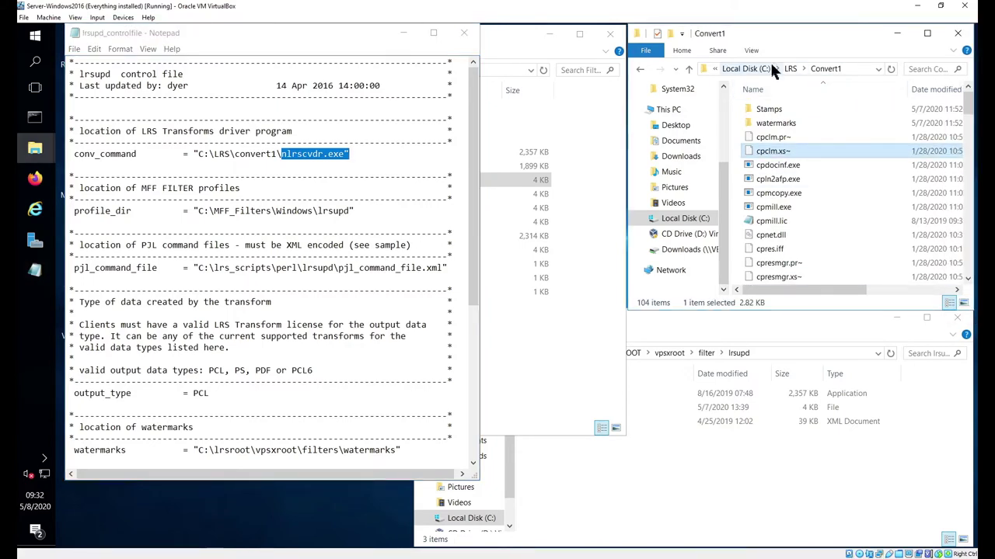
{"action": "left_click", "coordinate": [851, 206]}
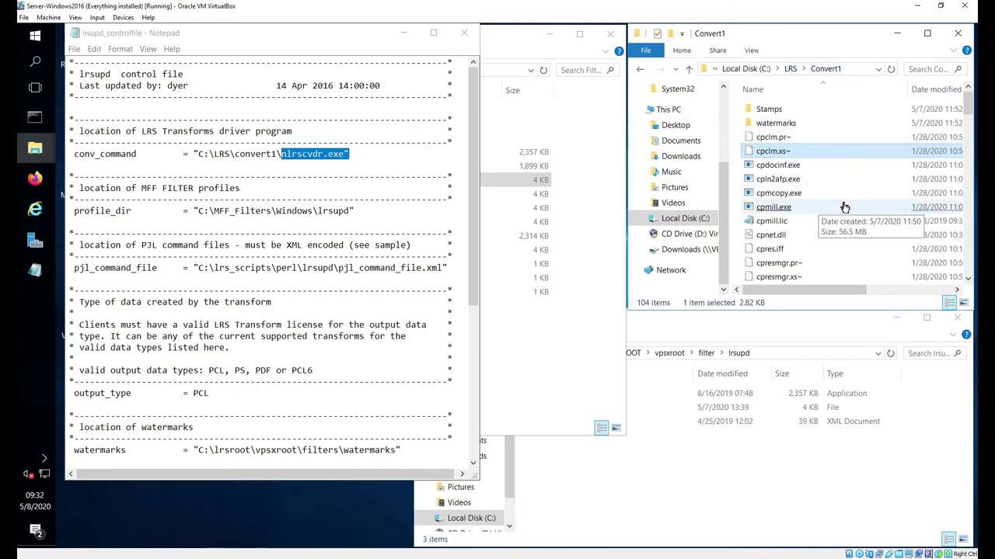
{"action": "scroll", "coordinate": [853, 208], "scroll_direction": "down", "scroll_amount": 8}
{"action": "scroll", "coordinate": [853, 209], "scroll_direction": "down", "scroll_amount": 6}
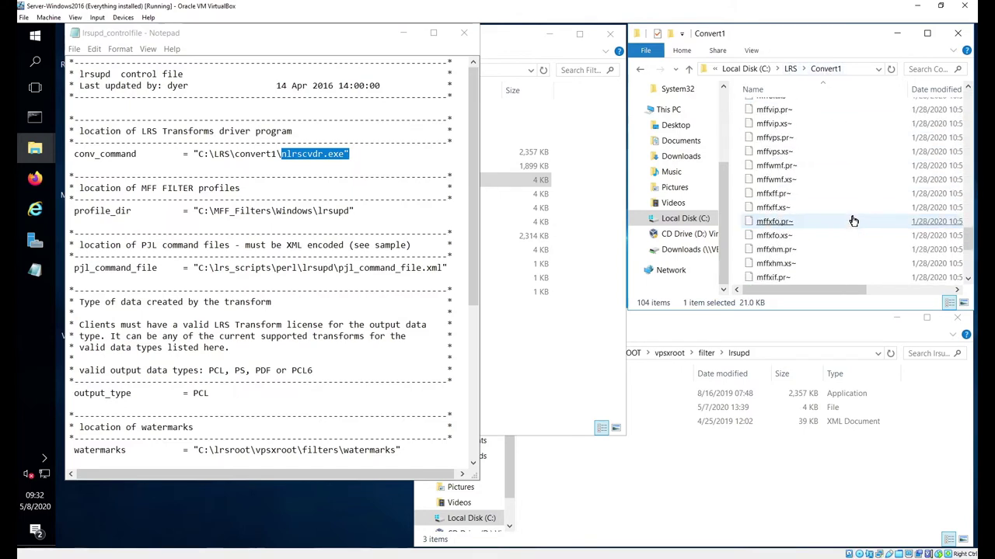
{"action": "left_click", "coordinate": [810, 225]}
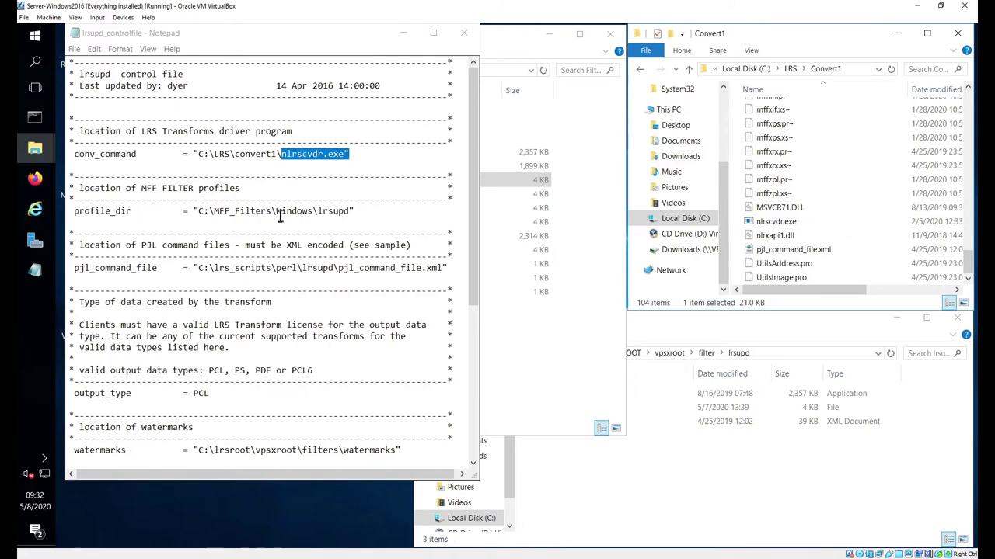
Examine the profile_dir path in lrsupd_controlfile and look through the Convert1 folder for the MFF filter profiles.
{"action": "left_click", "coordinate": [269, 211]}
{"action": "left_click_drag", "start_coordinate": [195, 211], "coordinate": [350, 212]}
{"action": "left_click", "coordinate": [286, 211]}
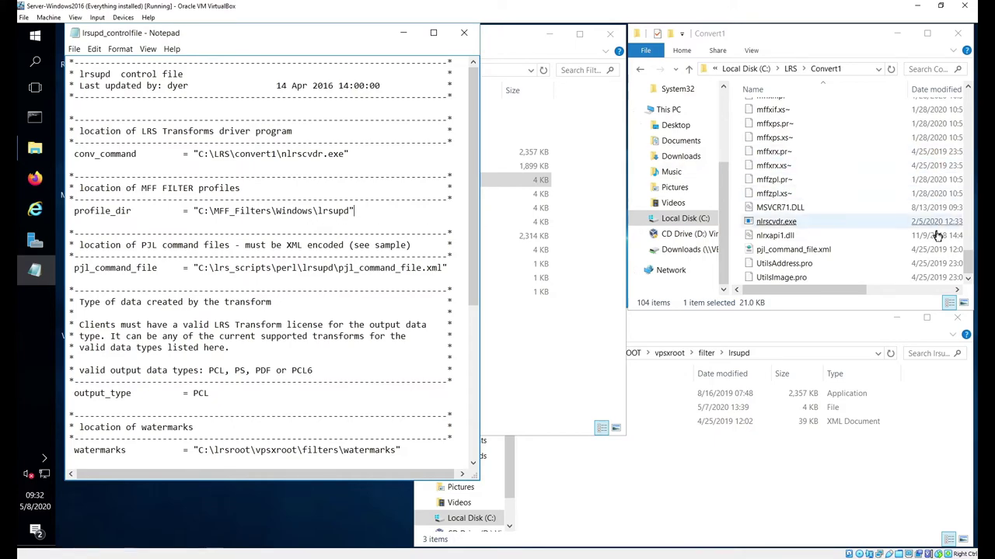
{"action": "left_click", "coordinate": [967, 222]}
{"action": "left_click_drag", "start_coordinate": [969, 182], "coordinate": [963, 100]}
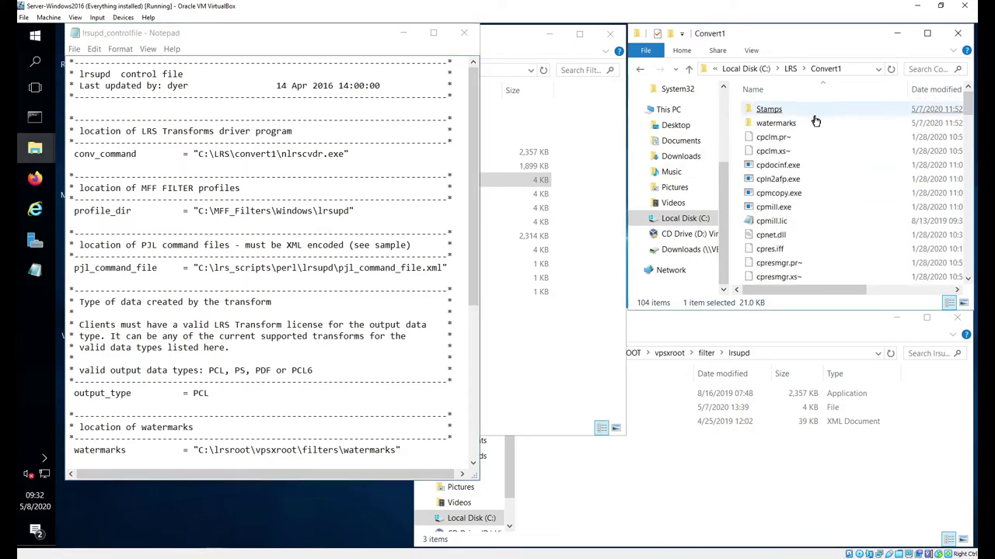
{"action": "left_click", "coordinate": [854, 183]}
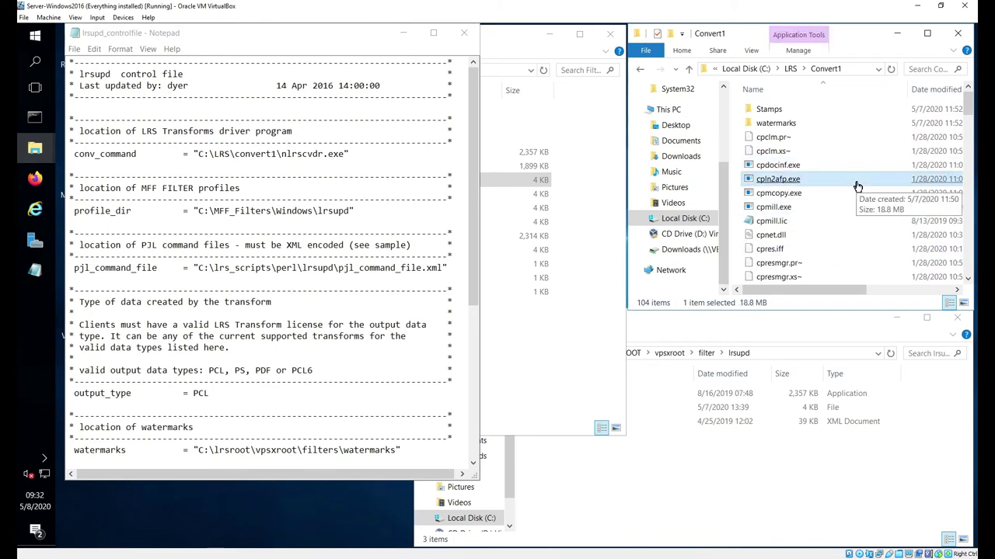
{"action": "scroll", "coordinate": [847, 187], "scroll_direction": "down", "scroll_amount": 4}
{"action": "scroll", "coordinate": [832, 249], "scroll_direction": "down", "scroll_amount": 3}
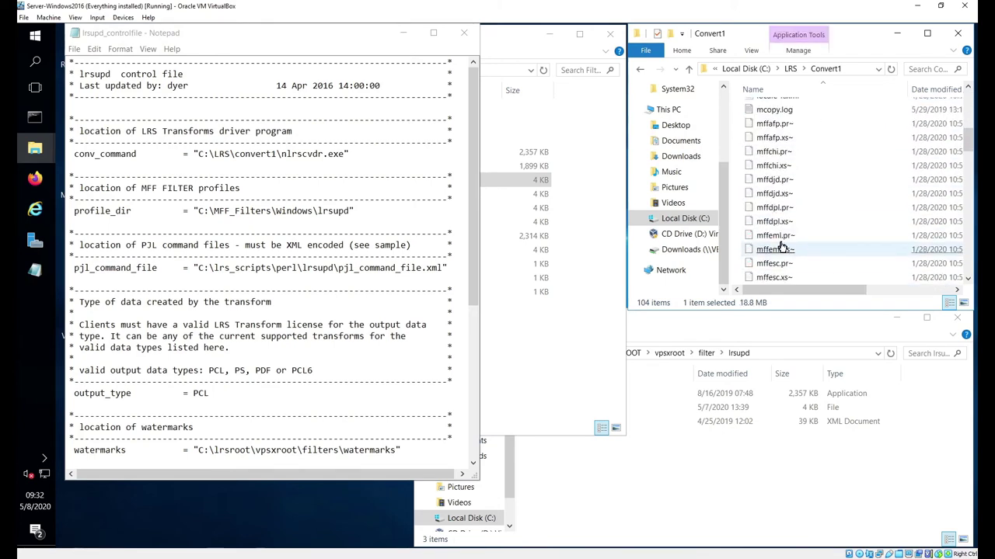
{"action": "left_click", "coordinate": [854, 265]}
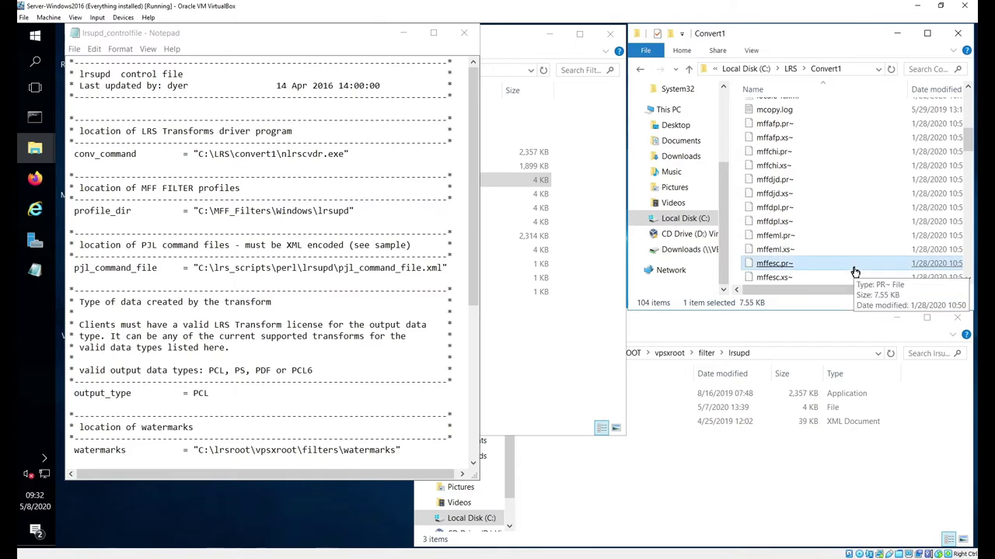
{"action": "scroll", "coordinate": [818, 148], "scroll_direction": "down", "scroll_amount": 3}
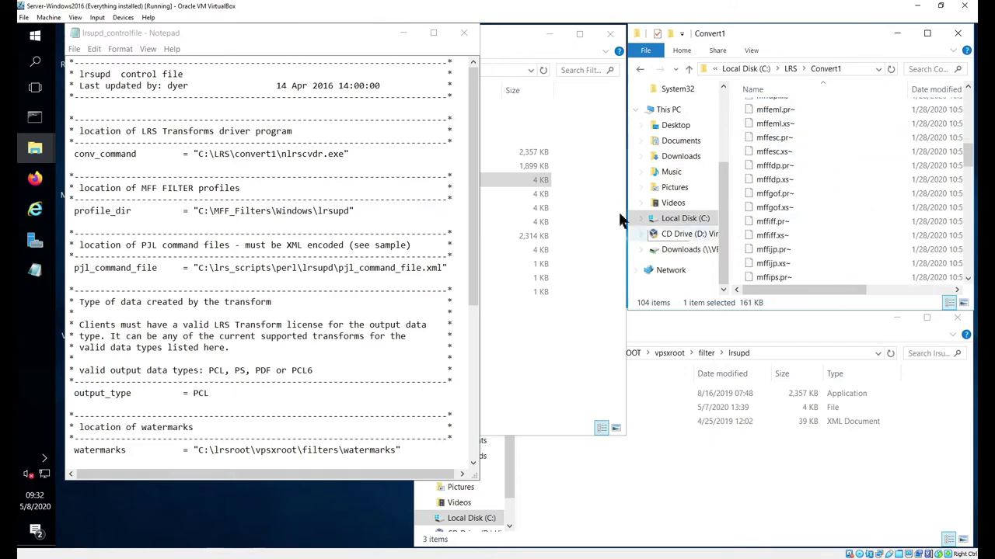
Open mff_profiles\windows in the package's Filter folder and examine the supplied MFF profile files.
{"action": "left_click", "coordinate": [543, 331]}
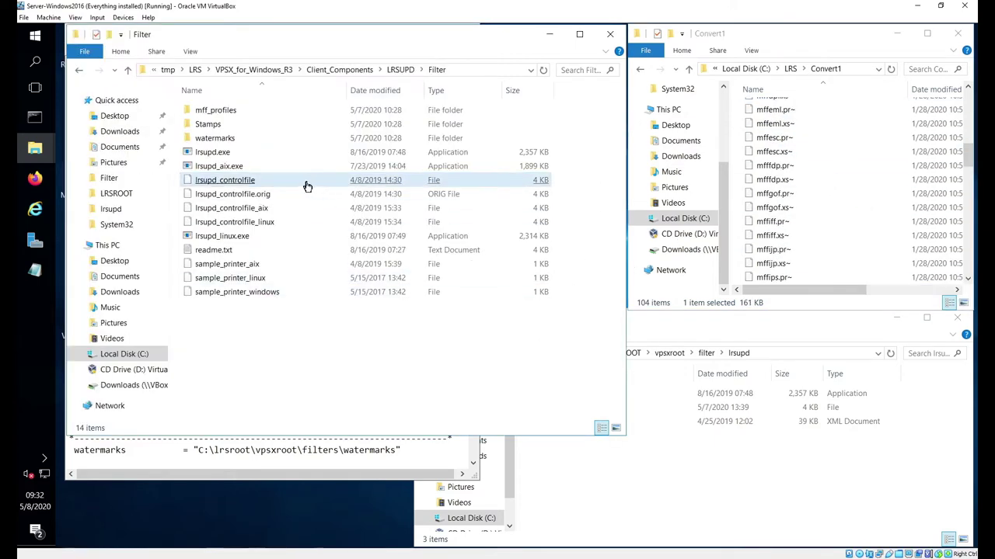
{"action": "left_click", "coordinate": [266, 166]}
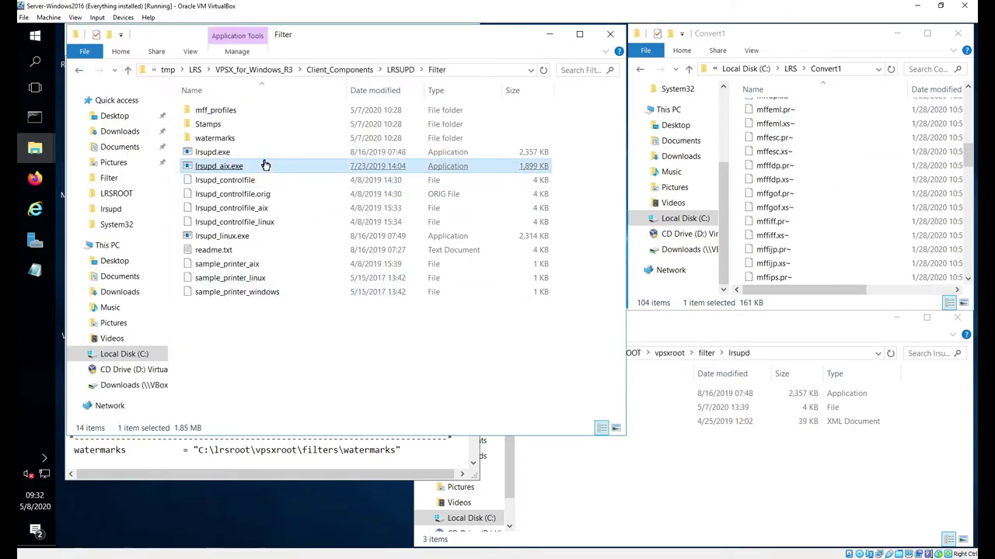
{"action": "double_click", "coordinate": [241, 109]}
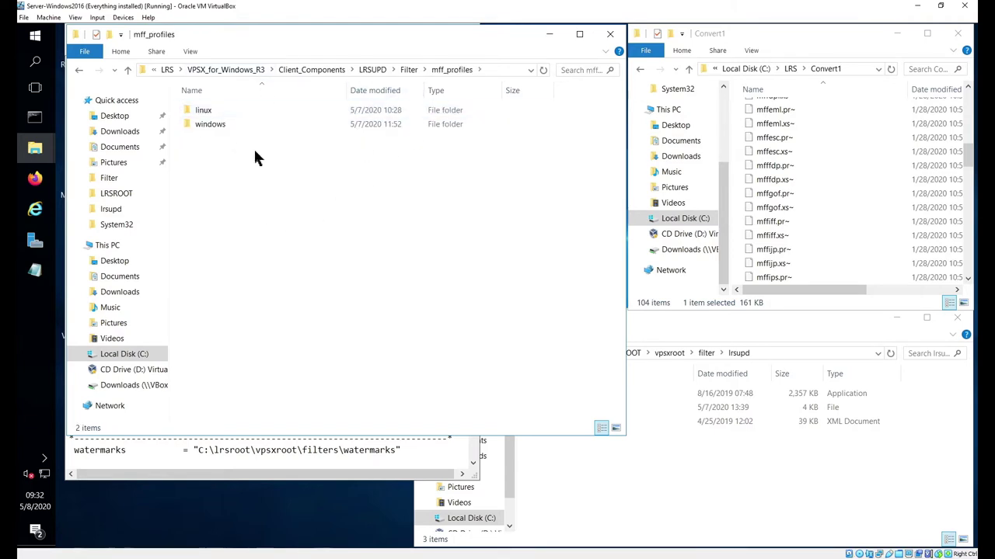
{"action": "double_click", "coordinate": [211, 124]}
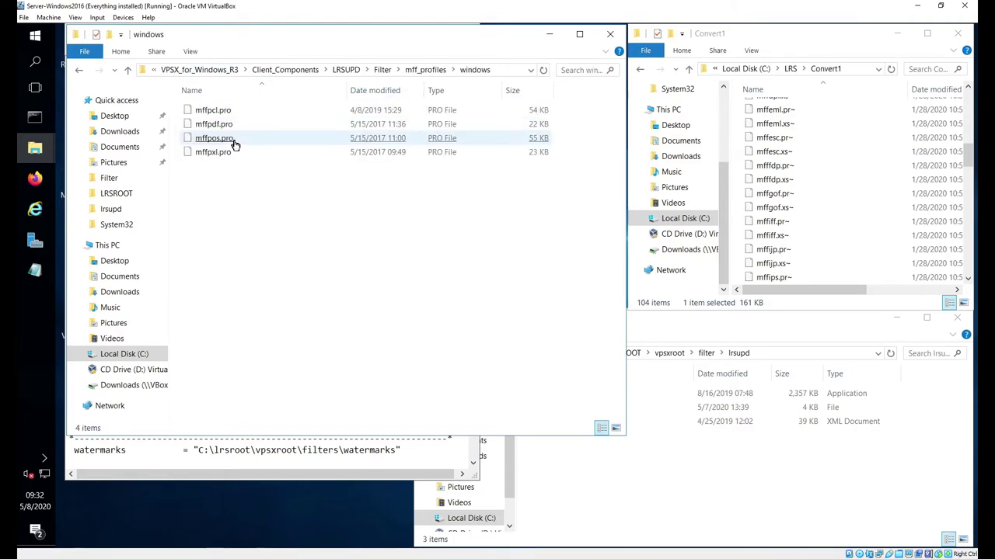
{"action": "left_click", "coordinate": [234, 143]}
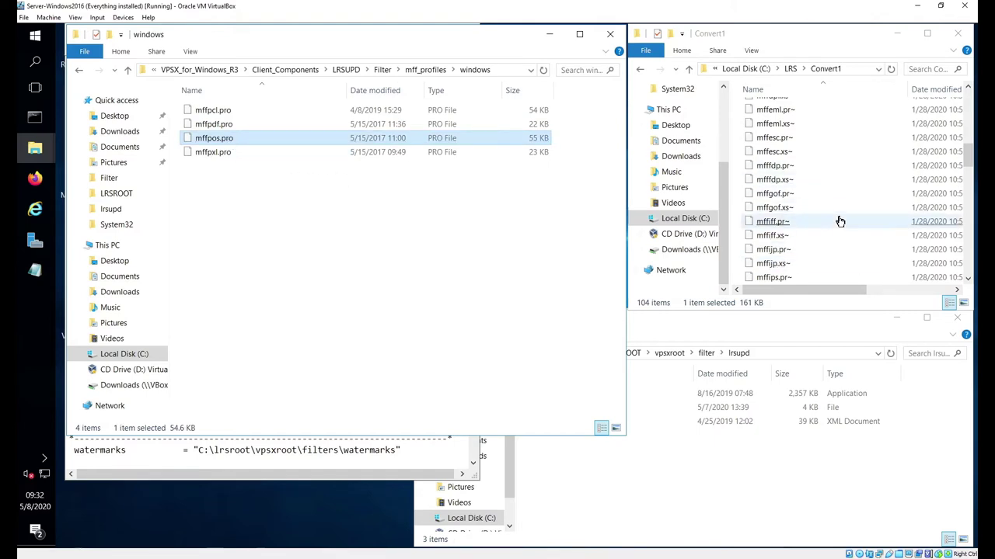
Copy the Convert1 folder's path and set profile_dir in lrsupd_controlfile to "C:\LRS\Convert1".
{"action": "left_click", "coordinate": [427, 451]}
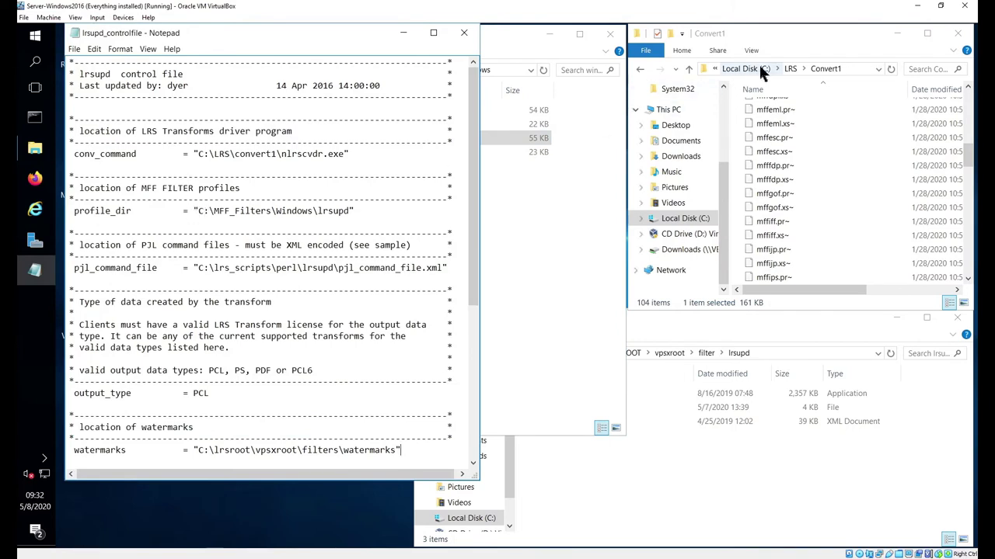
{"action": "left_click", "coordinate": [825, 67]}
{"action": "left_click", "coordinate": [849, 68]}
{"action": "key", "text": "ctrl+c"}
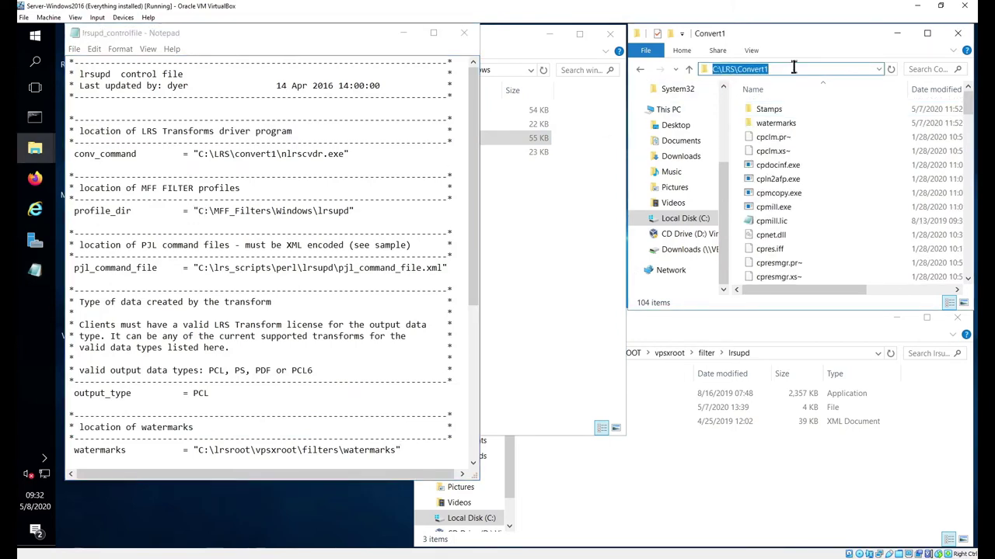
{"action": "left_click_drag", "start_coordinate": [199, 212], "coordinate": [348, 211]}
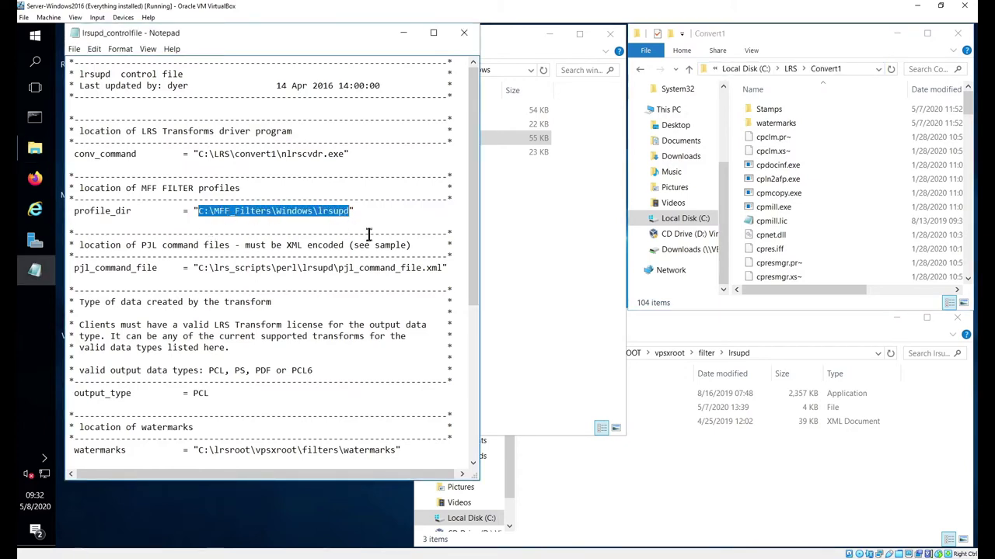
{"action": "key", "text": "ctrl+v"}
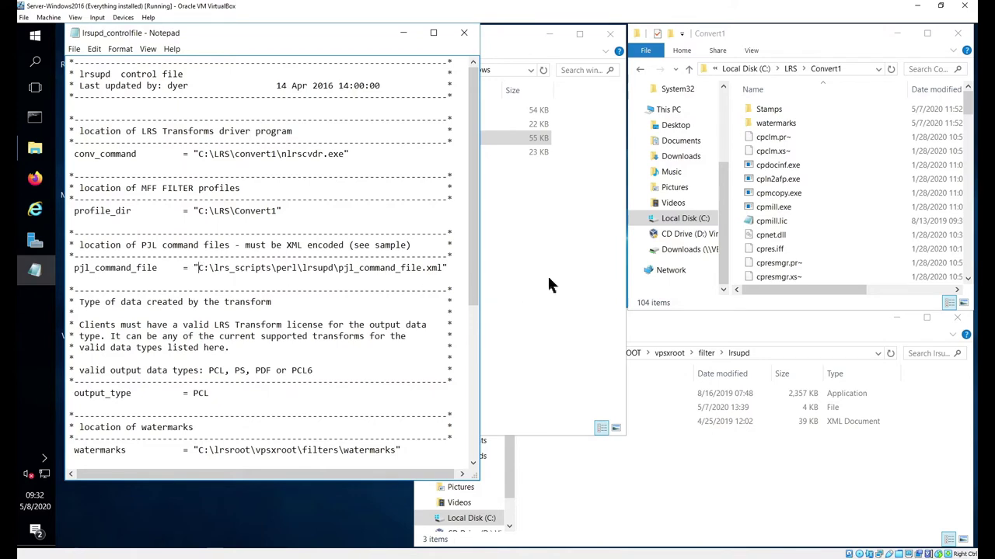
Copy the lrsupd folder's path and set pjl_command_file in lrsupd_controlfile to "C:\LRSROOT\vpsxroot\filter\lrsupd".
{"action": "left_click", "coordinate": [690, 477]}
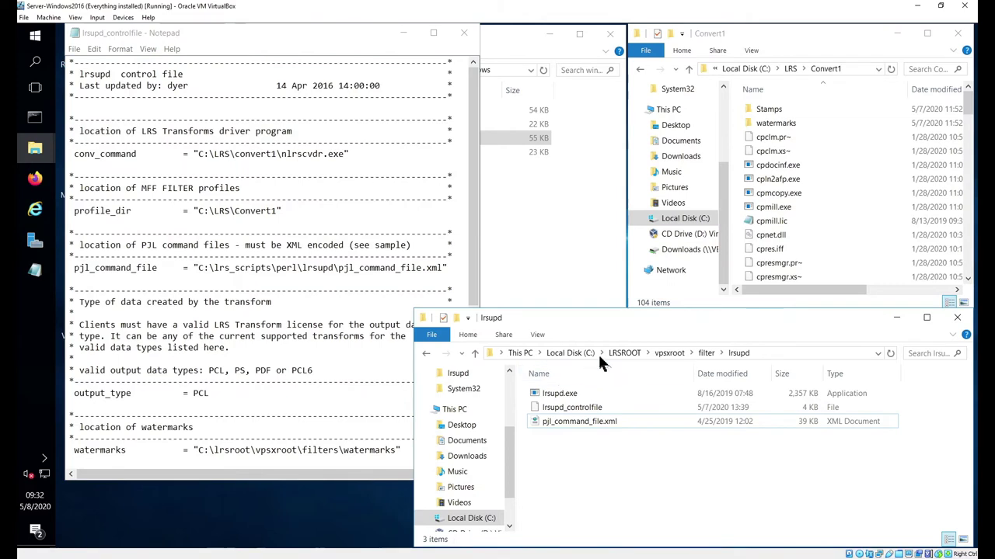
{"action": "left_click", "coordinate": [770, 352]}
{"action": "key", "text": "ctrl+c"}
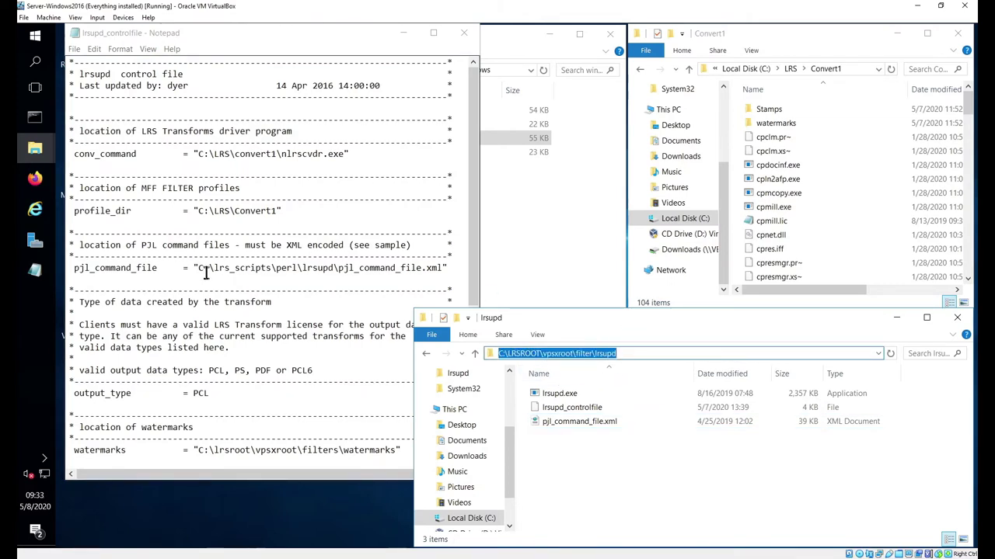
{"action": "left_click_drag", "start_coordinate": [198, 268], "coordinate": [440, 268]}
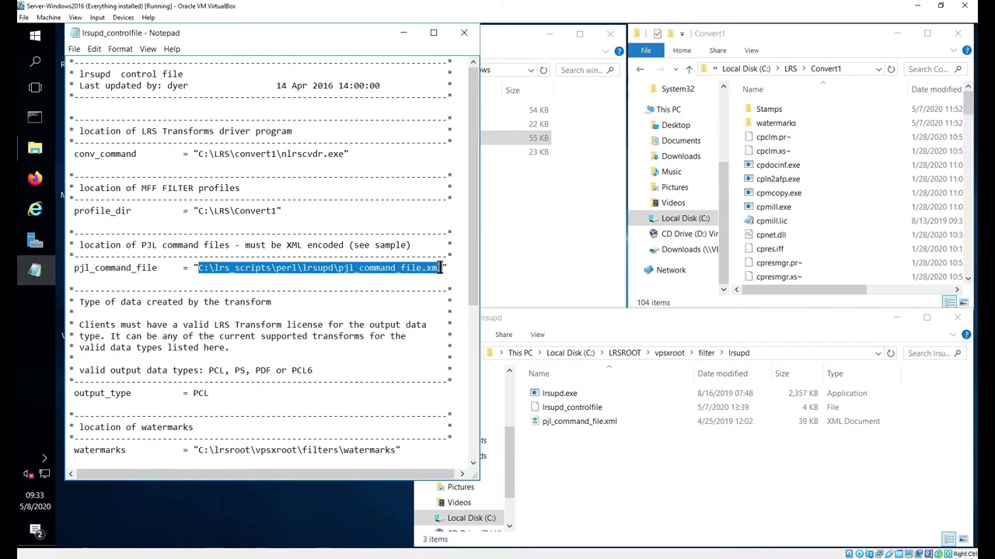
{"action": "key", "text": "ctrl+v"}
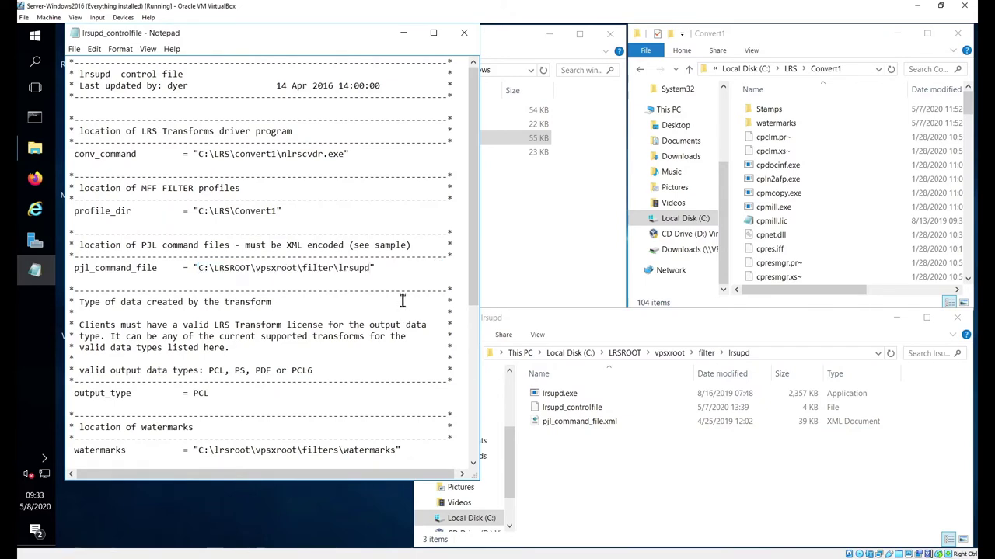
Review the output_type setting in lrsupd_controlfile and the valid output data types listed above it.
{"action": "scroll", "coordinate": [403, 301], "scroll_direction": "down", "scroll_amount": 3}
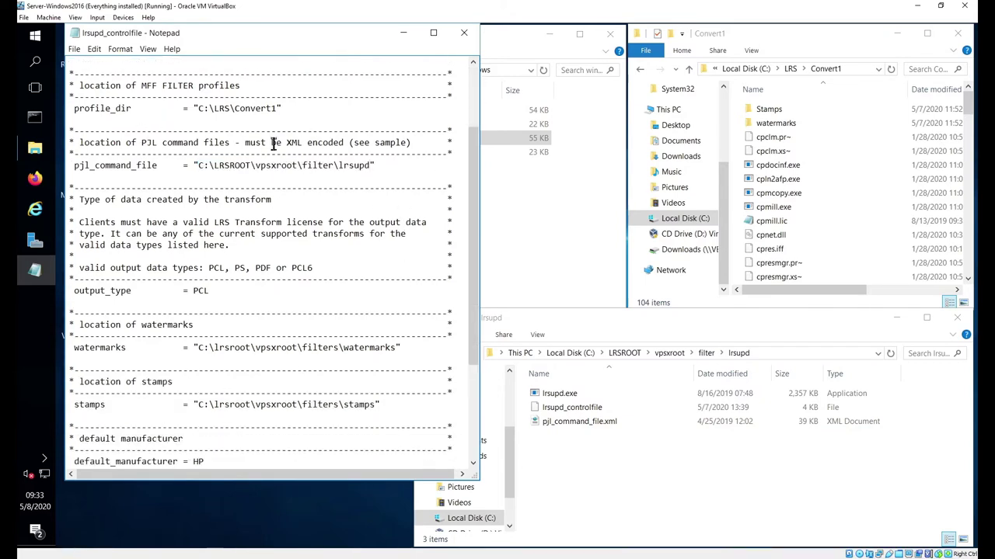
{"action": "scroll", "coordinate": [291, 251], "scroll_direction": "down", "scroll_amount": 1}
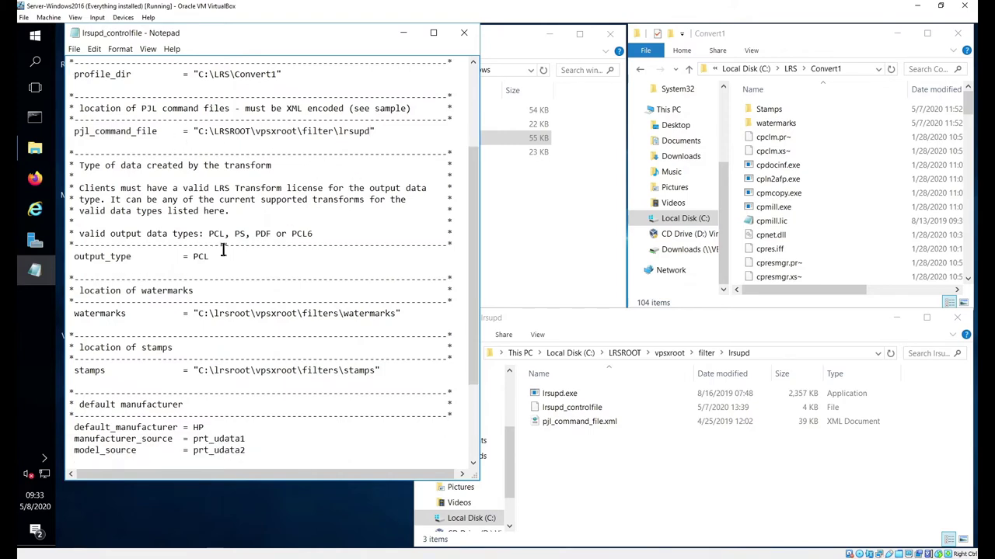
{"action": "scroll", "coordinate": [218, 256], "scroll_direction": "down", "scroll_amount": 1}
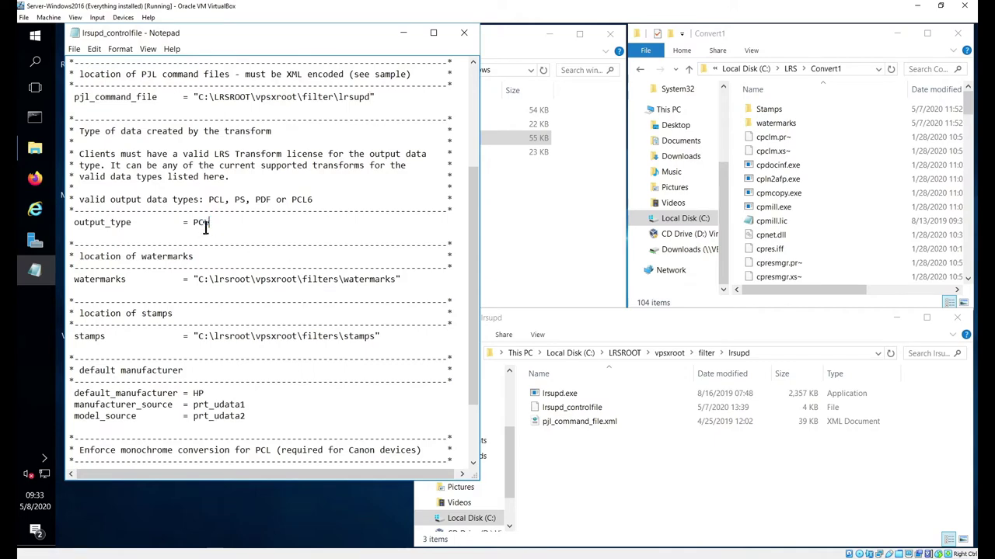
{"action": "left_click_drag", "start_coordinate": [208, 223], "coordinate": [189, 227]}
{"action": "left_click", "coordinate": [245, 226]}
Find the watermarks folder in the package's Filter folder and in Convert1, and set watermarks in lrsupd_controlfile to "C:\LRS\Convert1\watermarks".
{"action": "key", "text": "alt+Tab"}
{"action": "left_click", "coordinate": [316, 455]}
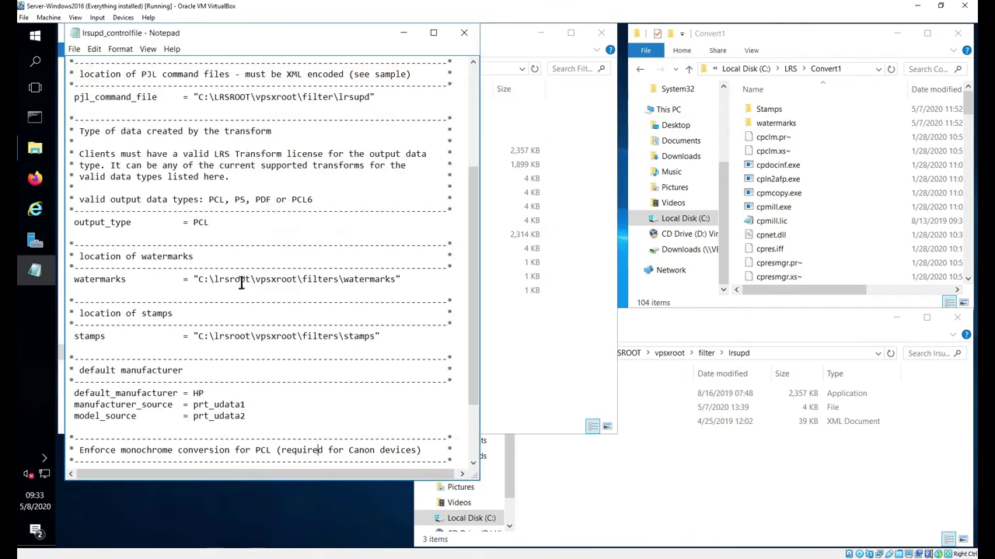
{"action": "left_click_drag", "start_coordinate": [401, 279], "coordinate": [194, 279]}
{"action": "left_click", "coordinate": [528, 357]}
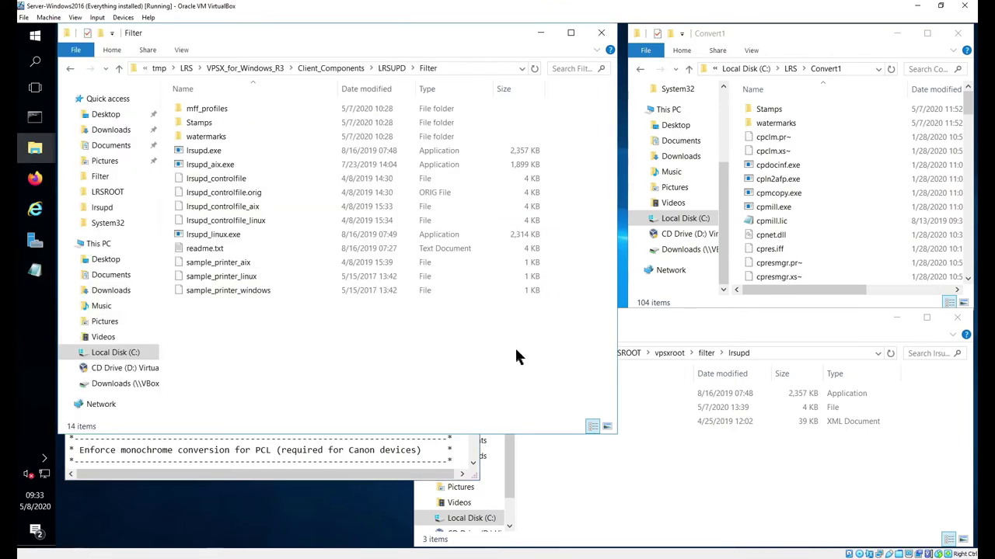
{"action": "left_click", "coordinate": [200, 137]}
{"action": "left_click", "coordinate": [825, 37]}
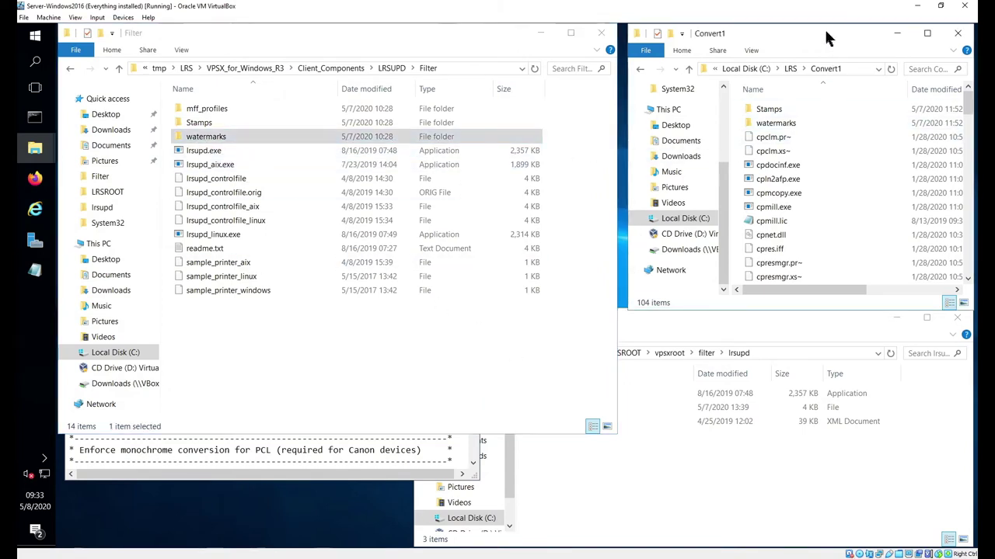
{"action": "left_click", "coordinate": [768, 126]}
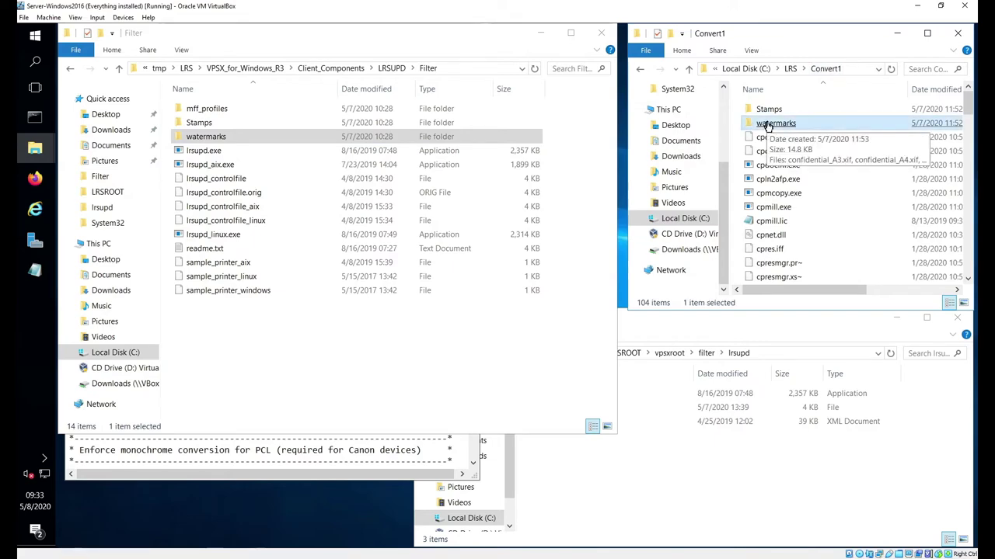
{"action": "left_click", "coordinate": [435, 457]}
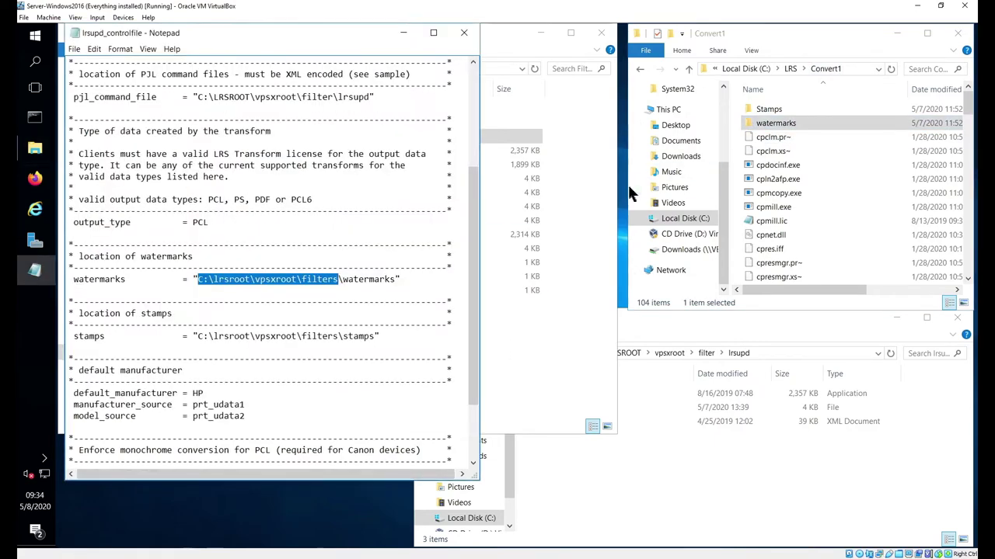
{"action": "type", "text": "C:\\LRS\\Convert1"}
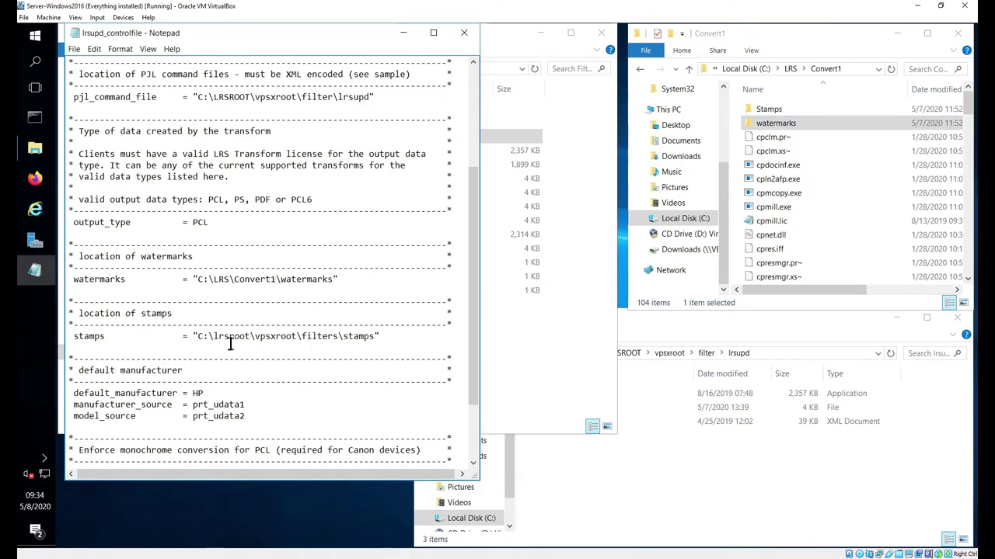
Set stamps in lrsupd_controlfile to "C:\LRS\Convert1\stamps" and check for the Stamps folder in the package's Filter folder.
{"action": "left_click_drag", "start_coordinate": [197, 336], "coordinate": [345, 337]}
{"action": "type", "text": "C:\\LRS\\Convert1\\"}
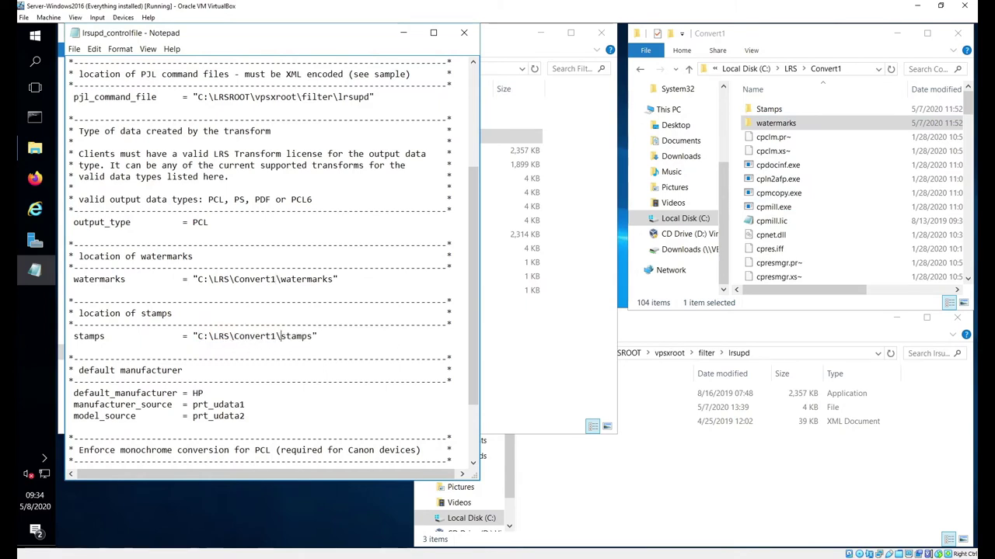
{"action": "left_click", "coordinate": [493, 312]}
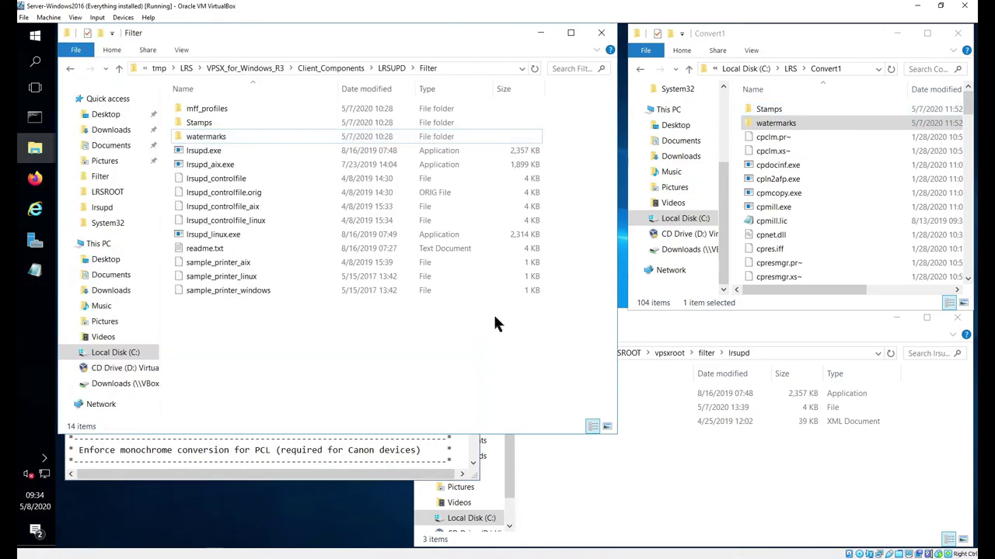
{"action": "left_click", "coordinate": [211, 123]}
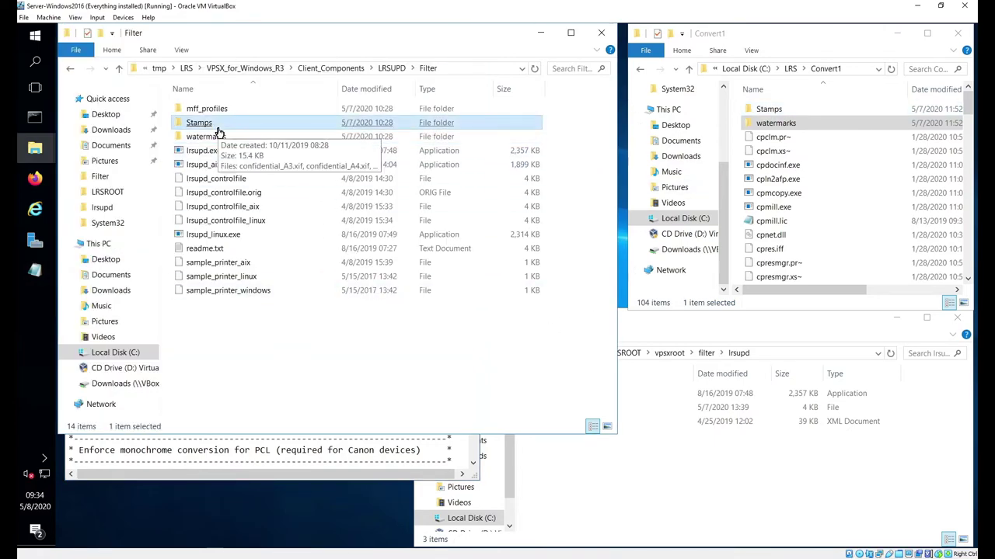
{"action": "left_click", "coordinate": [416, 439]}
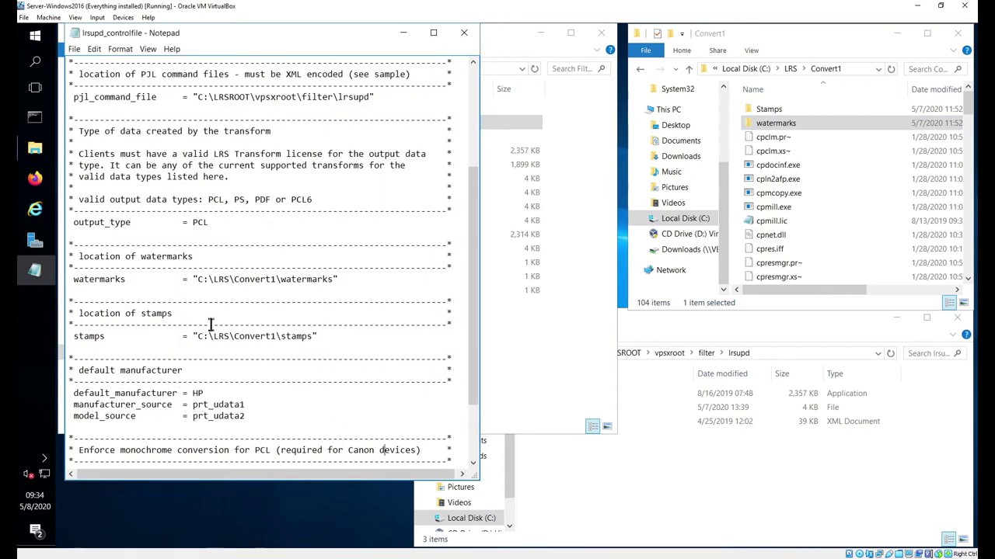
Review the default manufacturer settings near the end of lrsupd_controlfile, then save and close the file.
{"action": "scroll", "coordinate": [352, 330], "scroll_direction": "down", "scroll_amount": 3}
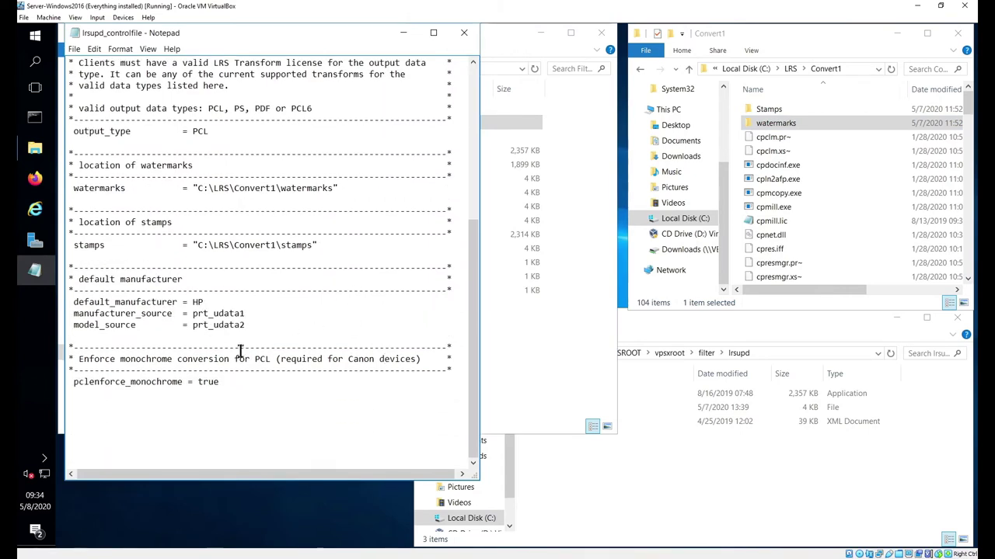
{"action": "left_click_drag", "start_coordinate": [192, 302], "coordinate": [219, 302]}
{"action": "left_click", "coordinate": [464, 32]}
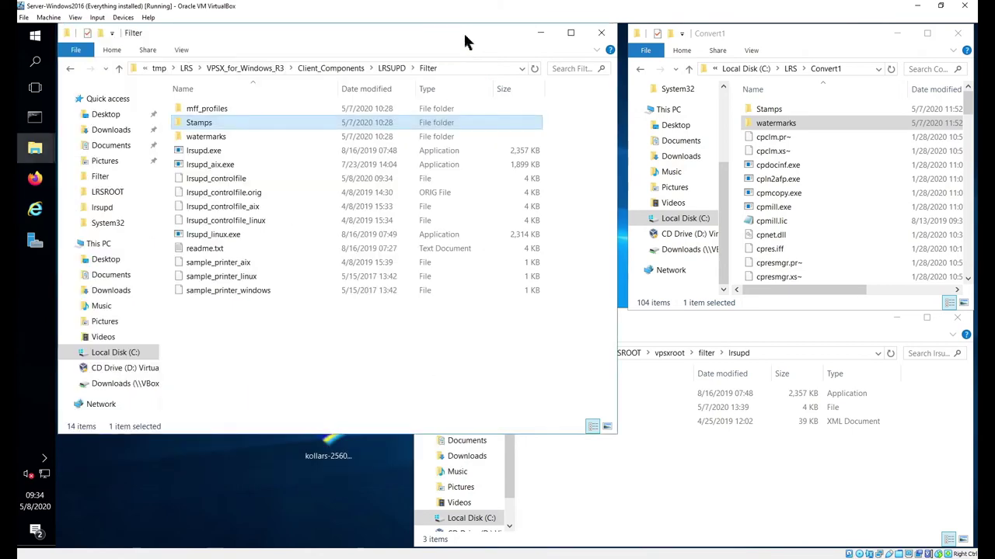
Reopen lrsupd_controlfile from the Filter folder, check the saved paths, and close it again.
{"action": "left_click", "coordinate": [255, 193]}
{"action": "left_click", "coordinate": [250, 180]}
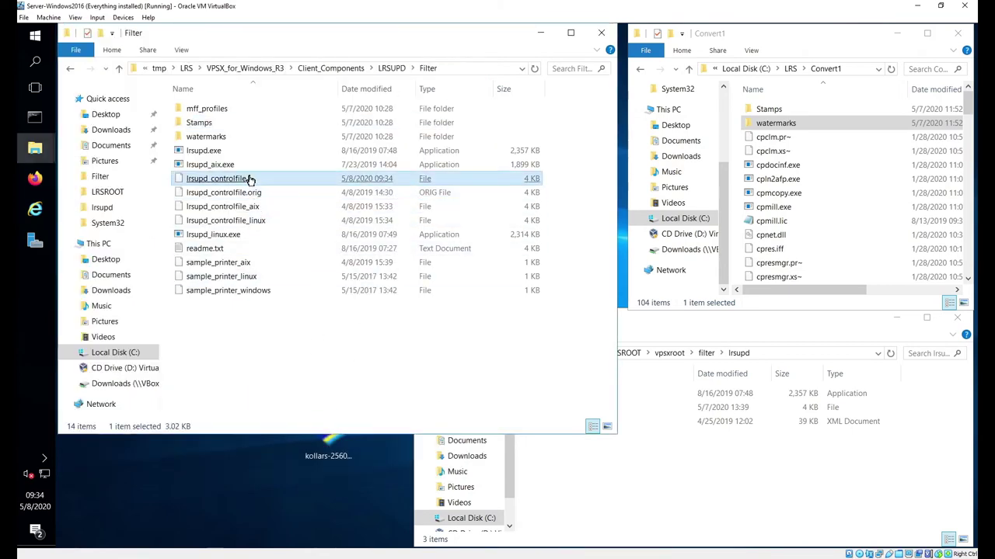
{"action": "double_click", "coordinate": [250, 179]}
{"action": "double_click", "coordinate": [328, 237]}
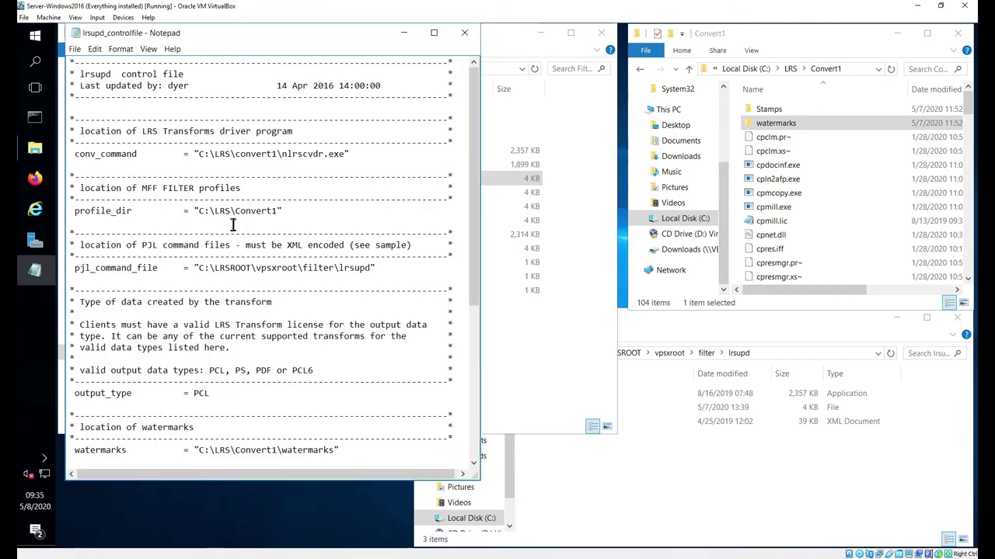
{"action": "left_click", "coordinate": [461, 35]}
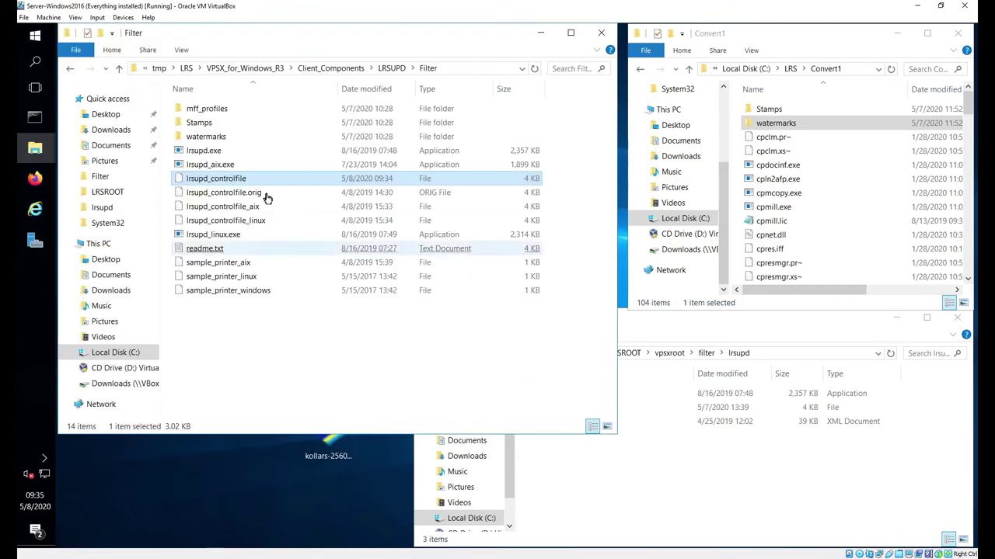
Switch to the LRSUPD Printer Configuration in VPSX and review Filter 1's command path and data type.
{"action": "left_click", "coordinate": [645, 441]}
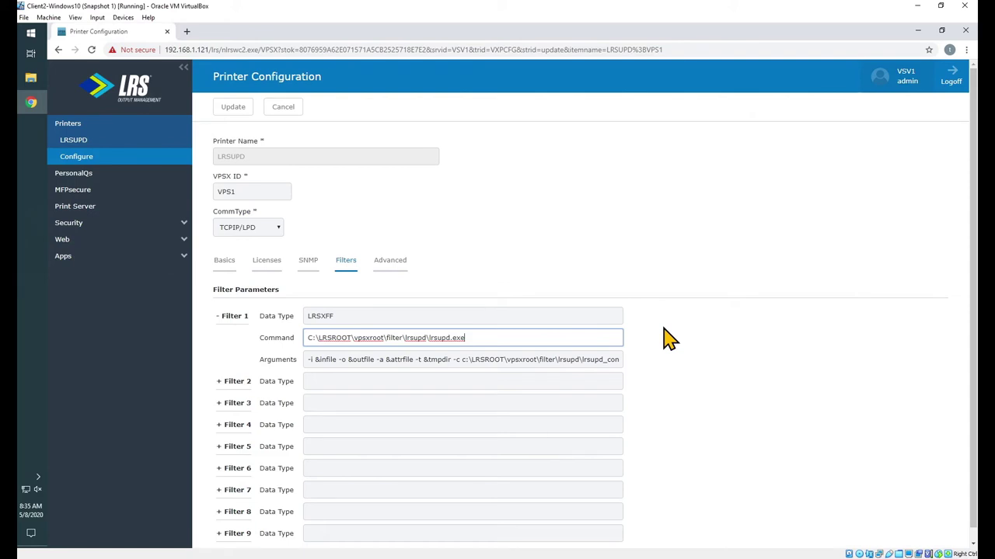
{"action": "left_click_drag", "start_coordinate": [309, 338], "coordinate": [500, 337]}
{"action": "left_click", "coordinate": [500, 337]}
{"action": "left_click_drag", "start_coordinate": [386, 337], "coordinate": [427, 339]}
{"action": "left_click", "coordinate": [466, 338]}
{"action": "left_click", "coordinate": [488, 334]}
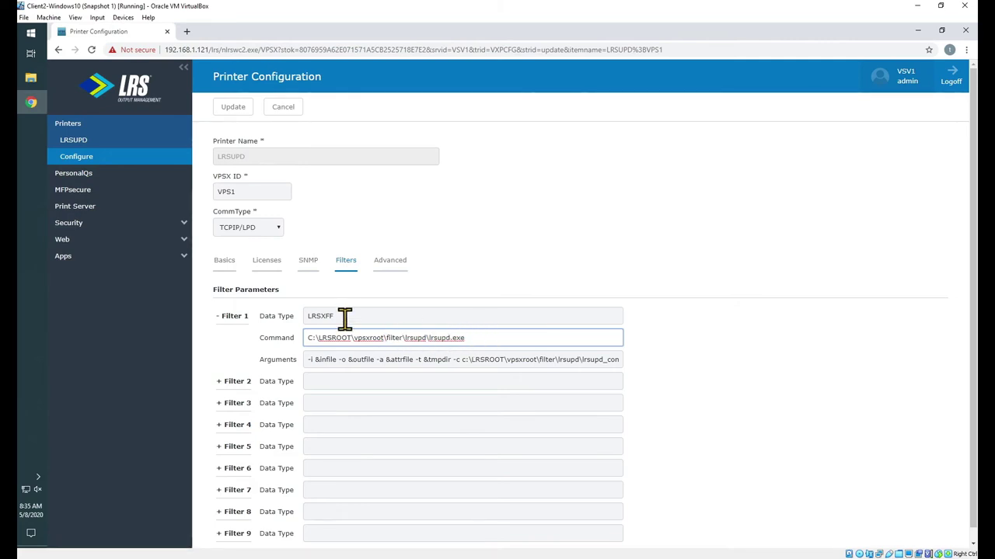
{"action": "left_click_drag", "start_coordinate": [320, 316], "coordinate": [361, 317]}
Examine Filter 1's full argument string, including the control file path and the -k license variable, against its data type.
{"action": "left_click", "coordinate": [338, 359]}
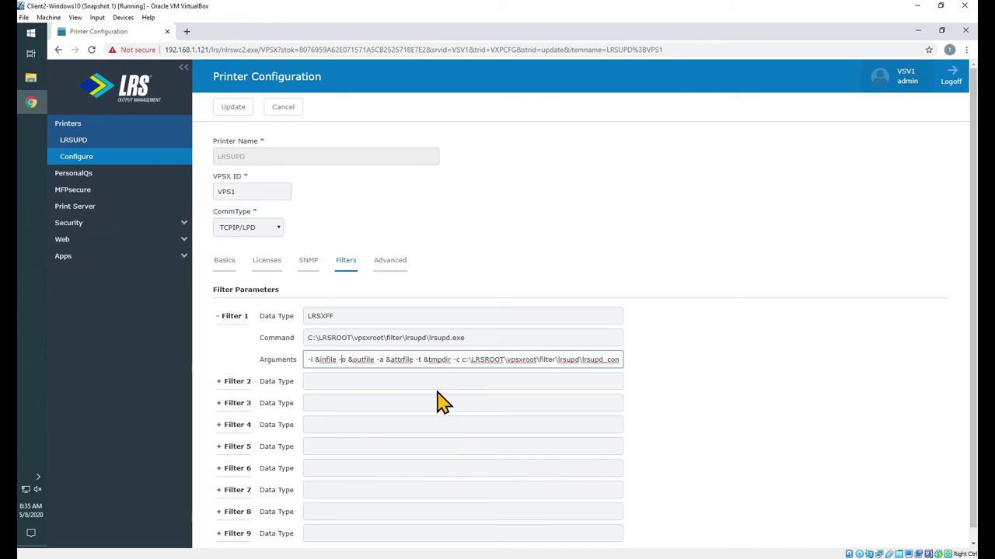
{"action": "key", "text": "Right"}
{"action": "key", "text": "Right"}
{"action": "key", "text": "Right"}
{"action": "key", "text": "Right"}
{"action": "key", "text": "Right"}
{"action": "key", "text": "Right"}
{"action": "key", "text": "Right"}
{"action": "key", "text": "Right"}
{"action": "key", "text": "Right"}
{"action": "key", "text": "Right"}
{"action": "key", "text": "Right"}
{"action": "key", "text": "Right"}
{"action": "key", "text": "Right"}
{"action": "key", "text": "Right"}
{"action": "key", "text": "Right"}
{"action": "key", "text": "Right"}
{"action": "key", "text": "Right"}
{"action": "key", "text": "Right"}
{"action": "key", "text": "Right"}
{"action": "key", "text": "Right"}
{"action": "key", "text": "Right"}
{"action": "key", "text": "Right"}
{"action": "key", "text": "Right"}
{"action": "key", "text": "Right"}
{"action": "key", "text": "Right"}
{"action": "key", "text": "Right"}
{"action": "key", "text": "Right"}
{"action": "key", "text": "Right"}
{"action": "key", "text": "Right"}
{"action": "key", "text": "Right"}
{"action": "key", "text": "Right"}
{"action": "key", "text": "Right"}
{"action": "key", "text": "Right"}
{"action": "key", "text": "Right"}
{"action": "key", "text": "Right"}
{"action": "key", "text": "Right"}
{"action": "key", "text": "Right"}
{"action": "key", "text": "Right"}
{"action": "key", "text": "Right"}
{"action": "key", "text": "Right"}
{"action": "key", "text": "Right"}
{"action": "key", "text": "Right"}
{"action": "key", "text": "Right"}
{"action": "key", "text": "Right"}
{"action": "key", "text": "Right"}
{"action": "key", "text": "Right"}
{"action": "key", "text": "Right"}
{"action": "key", "text": "Right"}
{"action": "key", "text": "Right"}
{"action": "key", "text": "Right"}
{"action": "key", "text": "Right"}
{"action": "key", "text": "Right"}
{"action": "key", "text": "Right"}
{"action": "key", "text": "Right"}
{"action": "key", "text": "Right"}
{"action": "key", "text": "Right"}
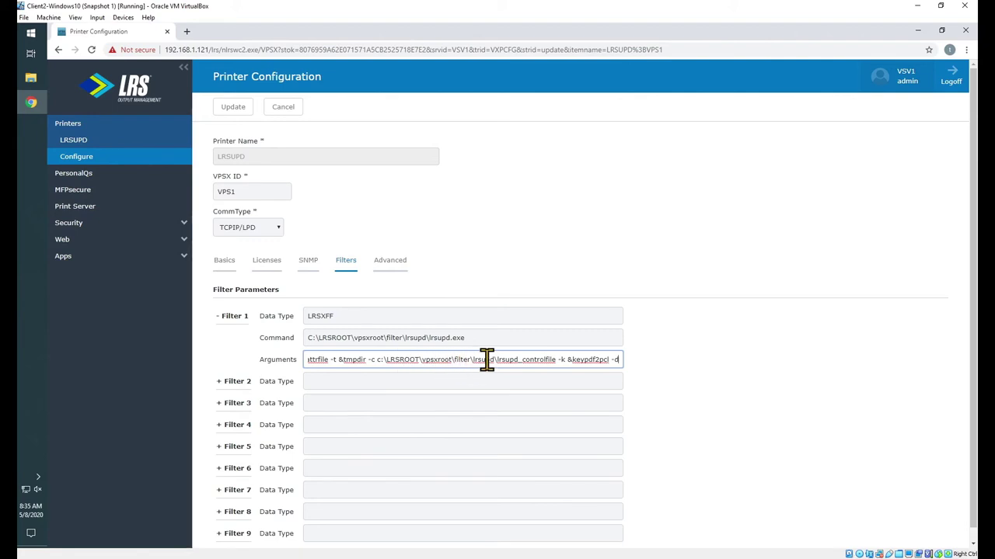
{"action": "left_click_drag", "start_coordinate": [500, 360], "coordinate": [557, 362]}
{"action": "left_click_drag", "start_coordinate": [597, 360], "coordinate": [607, 360]}
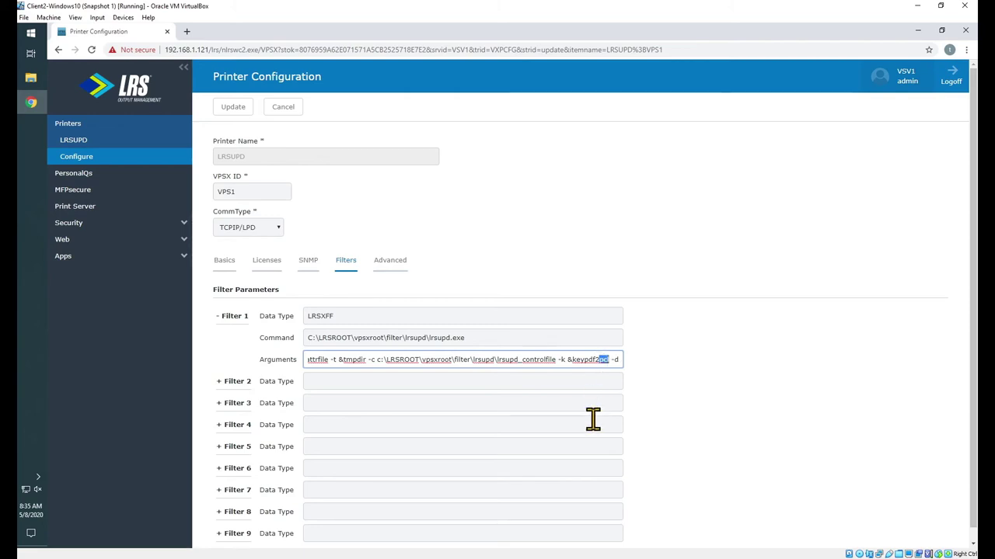
{"action": "left_click_drag", "start_coordinate": [320, 317], "coordinate": [362, 318]}
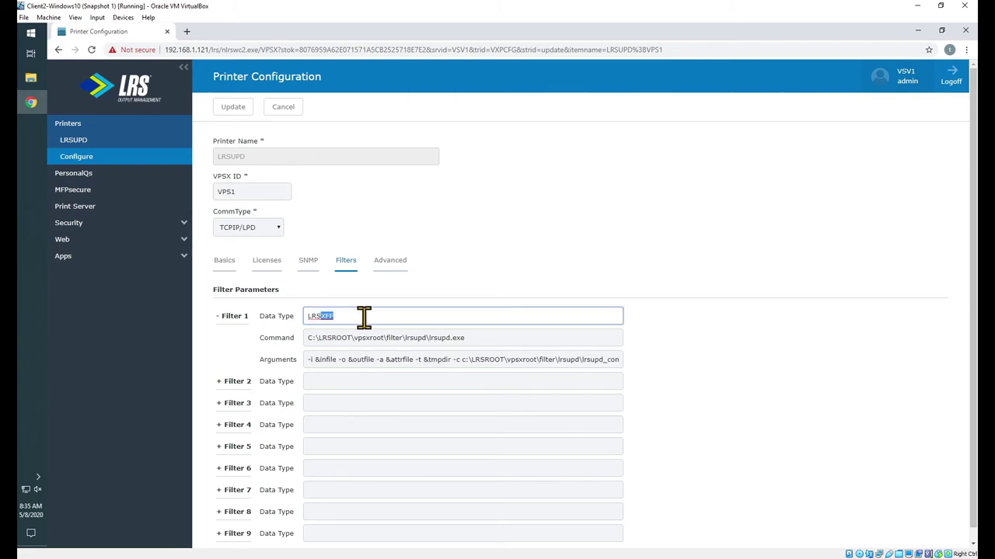
{"action": "mouse_move", "coordinate": [598, 361]}
{"action": "left_mouse_down"}
{"action": "mouse_move", "coordinate": [588, 360]}
{"action": "mouse_move", "coordinate": [648, 370]}
{"action": "mouse_move", "coordinate": [608, 363]}
{"action": "left_mouse_up"}
{"action": "left_click", "coordinate": [604, 363]}
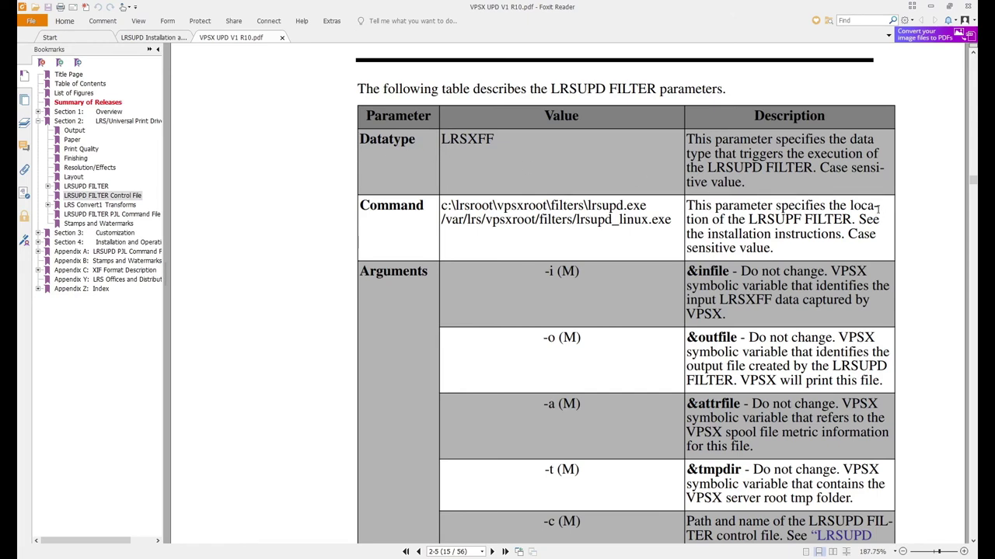
Read the LRSUPD FILTER argument descriptions in the VPSX UPD manual in Foxit Reader, from -i to -d -r, and return to VPSX.
{"action": "scroll", "coordinate": [862, 253], "scroll_direction": "down", "scroll_amount": 3}
{"action": "scroll", "coordinate": [925, 234], "scroll_direction": "down", "scroll_amount": 2}
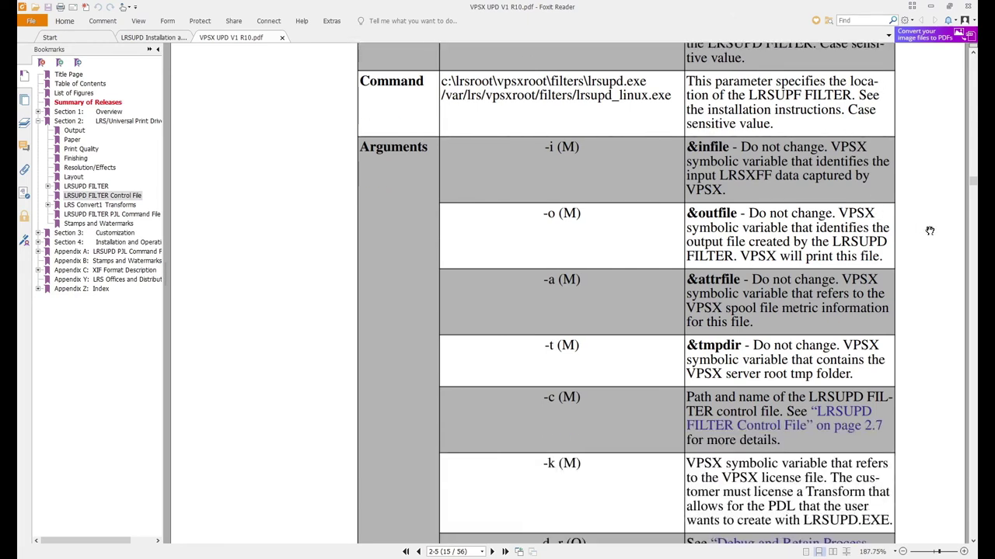
{"action": "scroll", "coordinate": [930, 231], "scroll_direction": "down", "scroll_amount": 1}
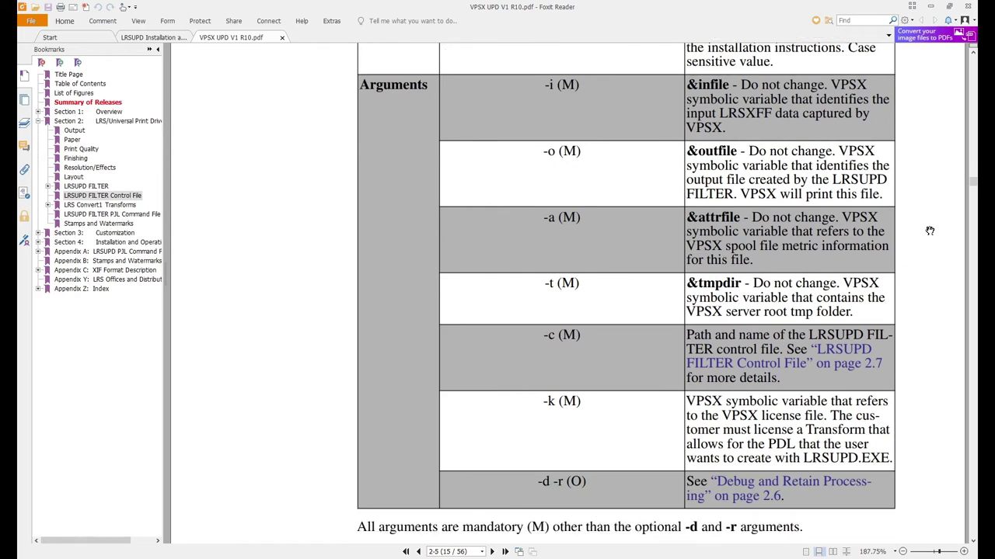
{"action": "scroll", "coordinate": [930, 231], "scroll_direction": "down", "scroll_amount": 2}
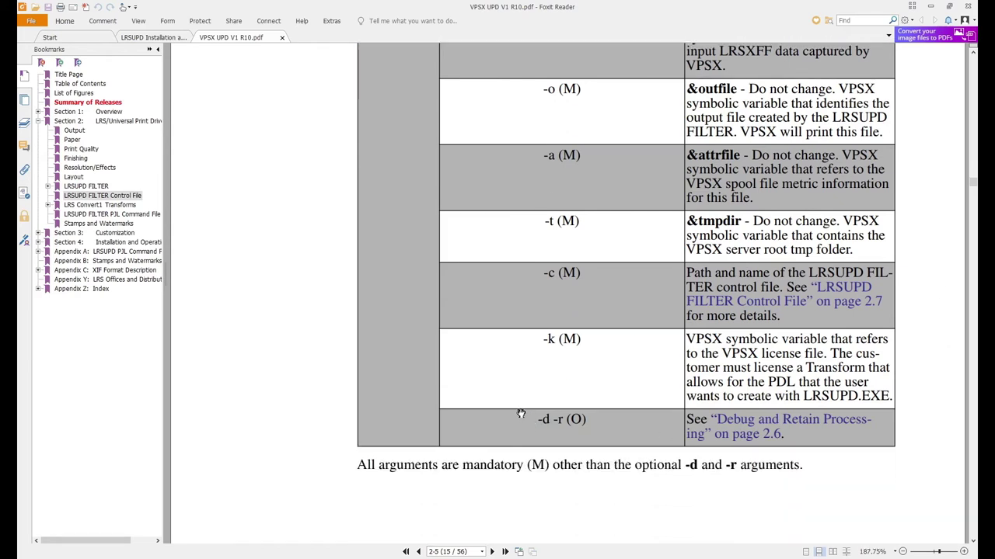
{"action": "key", "text": "alt+Tab"}
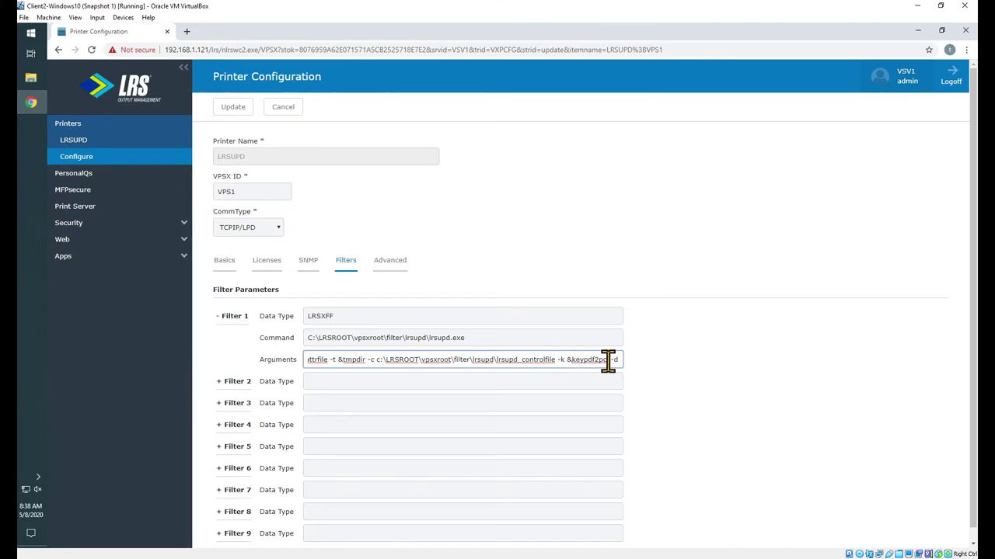
Check the end of Filter 1's arguments for the optional -d debug argument.
{"action": "left_click_drag", "start_coordinate": [603, 360], "coordinate": [636, 373]}
{"action": "left_click", "coordinate": [645, 361]}
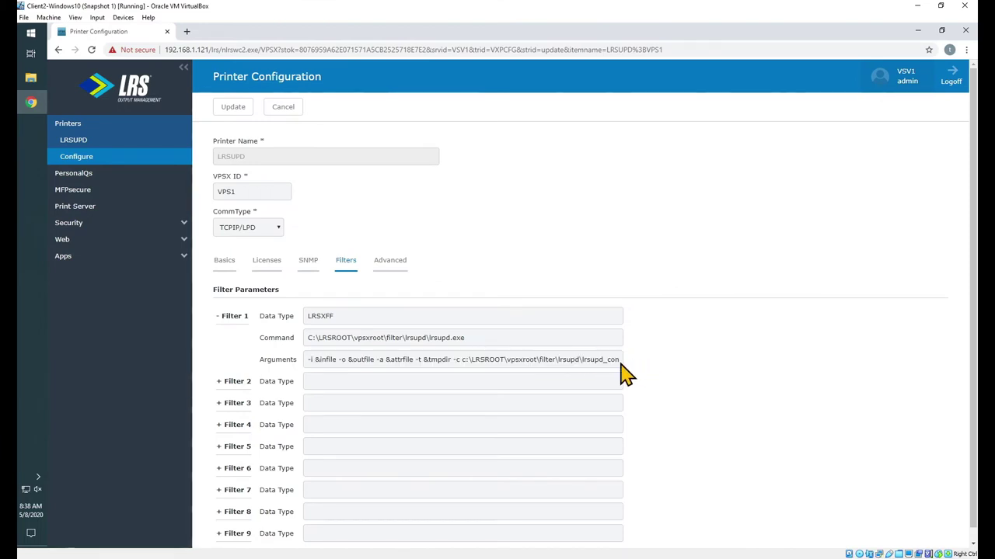
{"action": "left_click_drag", "start_coordinate": [561, 359], "coordinate": [636, 364]}
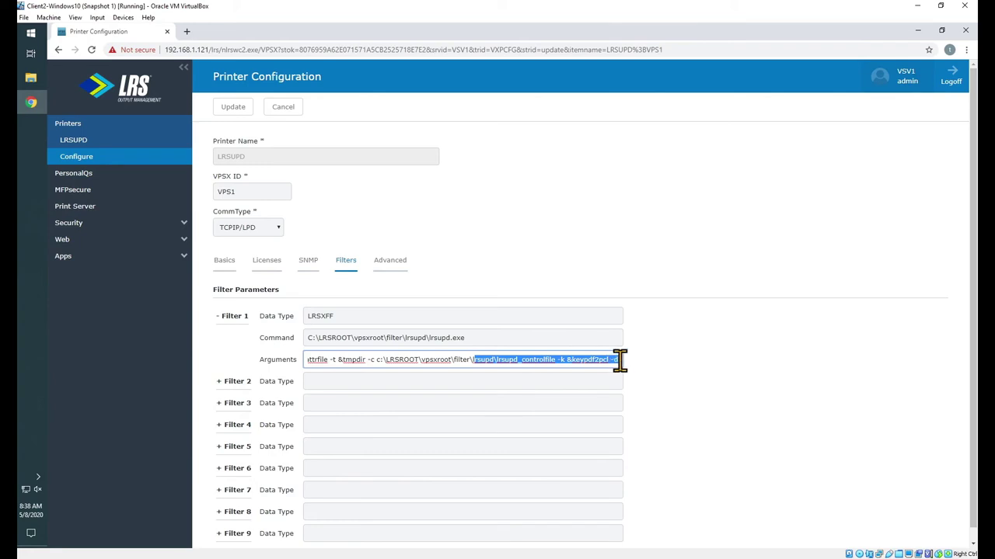
{"action": "left_click", "coordinate": [620, 359]}
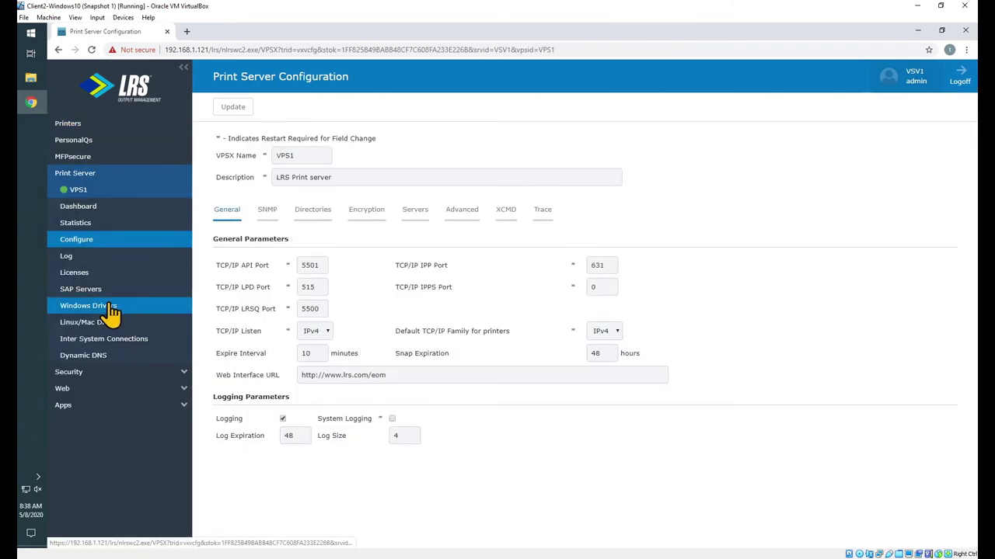
View the Windows Drivers uploaded to the VPS1 print server, then return to the list of printers.
{"action": "left_click", "coordinate": [108, 307]}
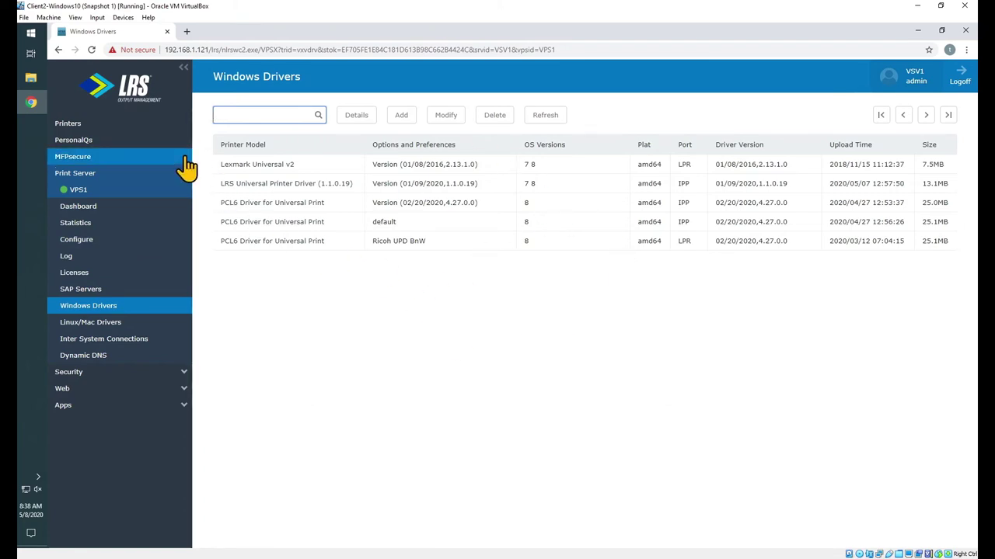
{"action": "left_click", "coordinate": [66, 124]}
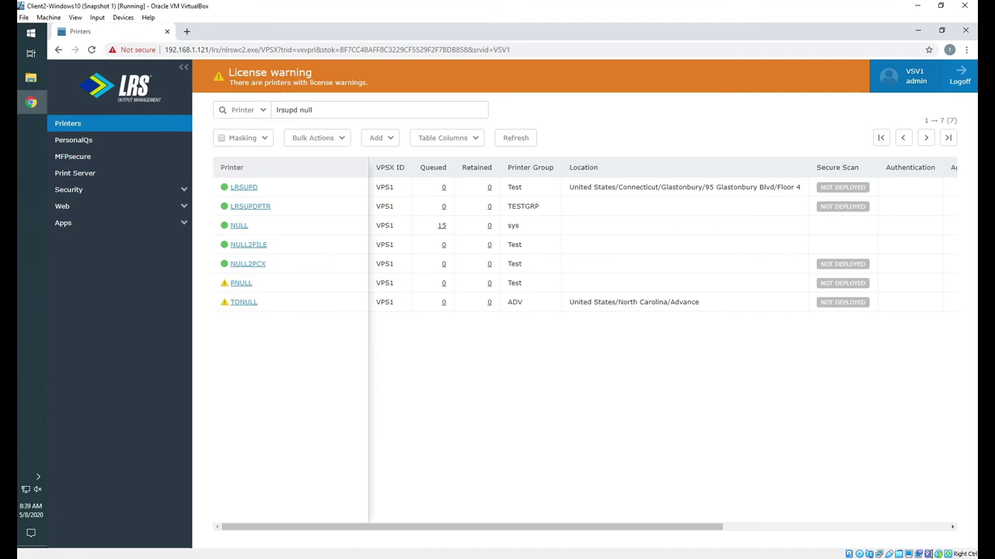
Locate installEVcert.bat and the LRSEV.cer certificate in the LRSUPD package's Driver folder on the server.
{"action": "mouse_move", "coordinate": [28, 342]}
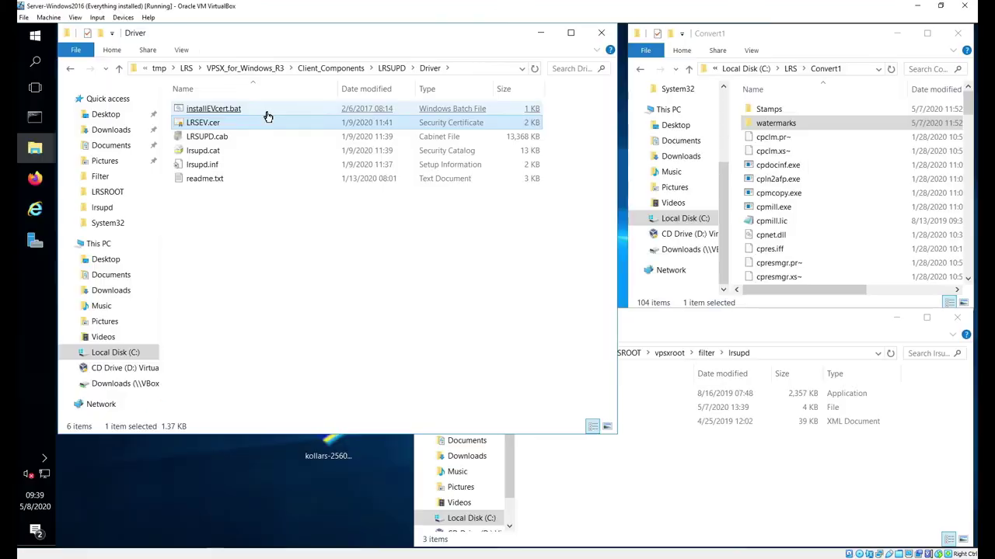
{"action": "left_click", "coordinate": [267, 111]}
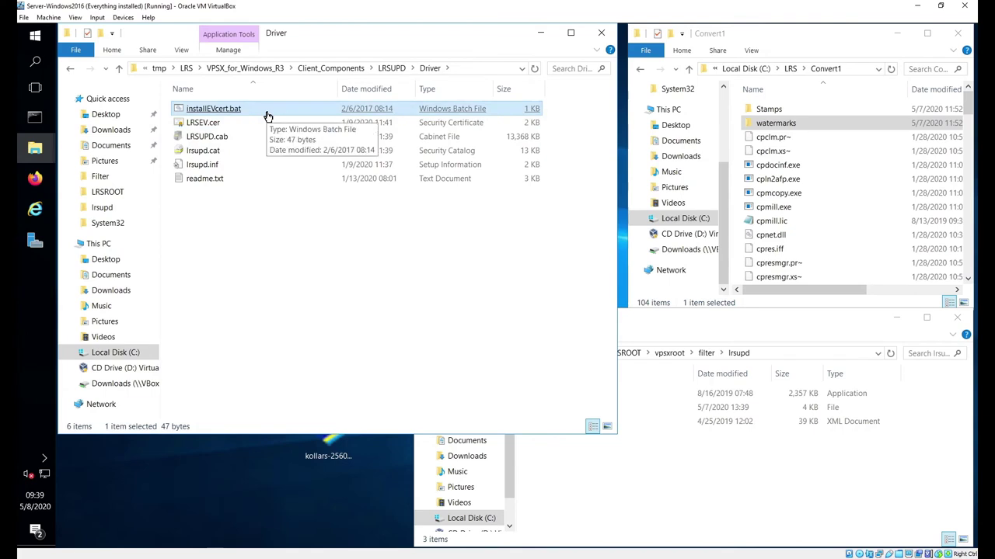
{"action": "left_click", "coordinate": [266, 125]}
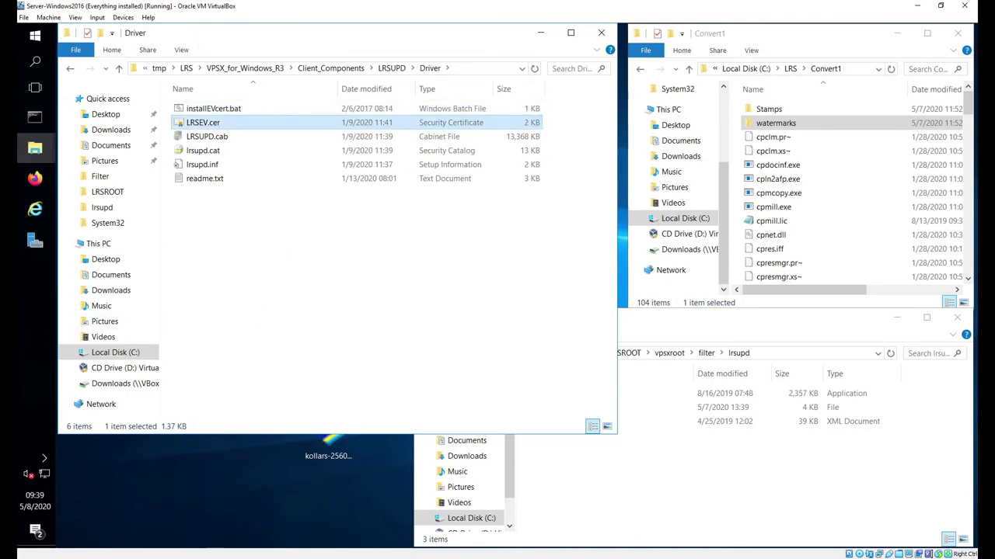
Switch to the Windows 10 client and open the LRSEV.cer certificate from its lrsupd driver folder.
{"action": "left_click", "coordinate": [88, 366]}
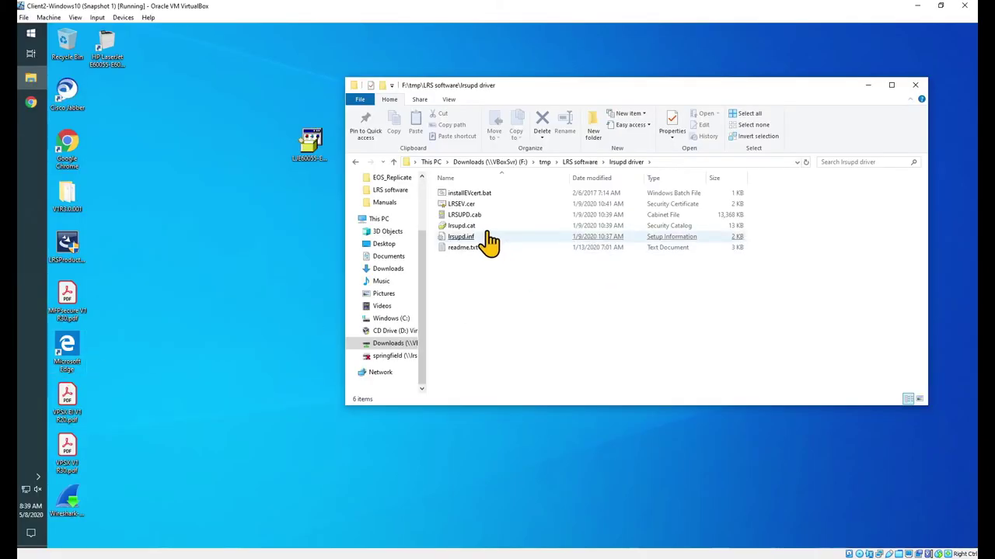
{"action": "left_click", "coordinate": [511, 205]}
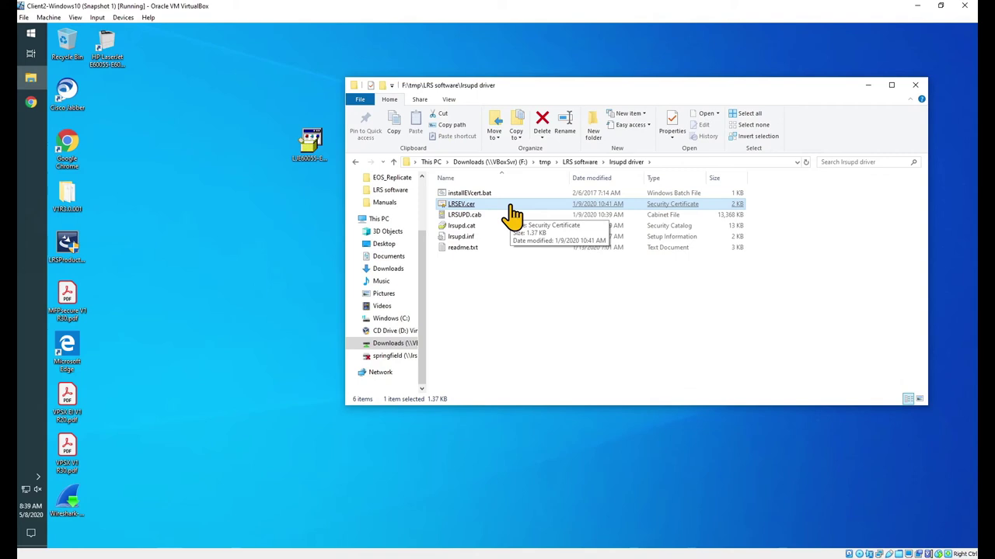
{"action": "double_click", "coordinate": [512, 205]}
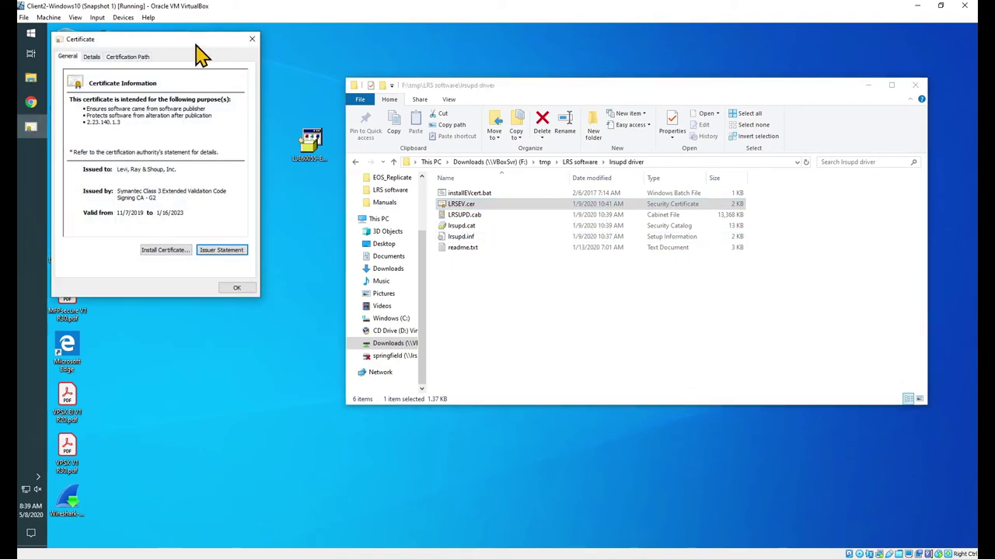
{"action": "left_click_drag", "start_coordinate": [196, 45], "coordinate": [613, 199]}
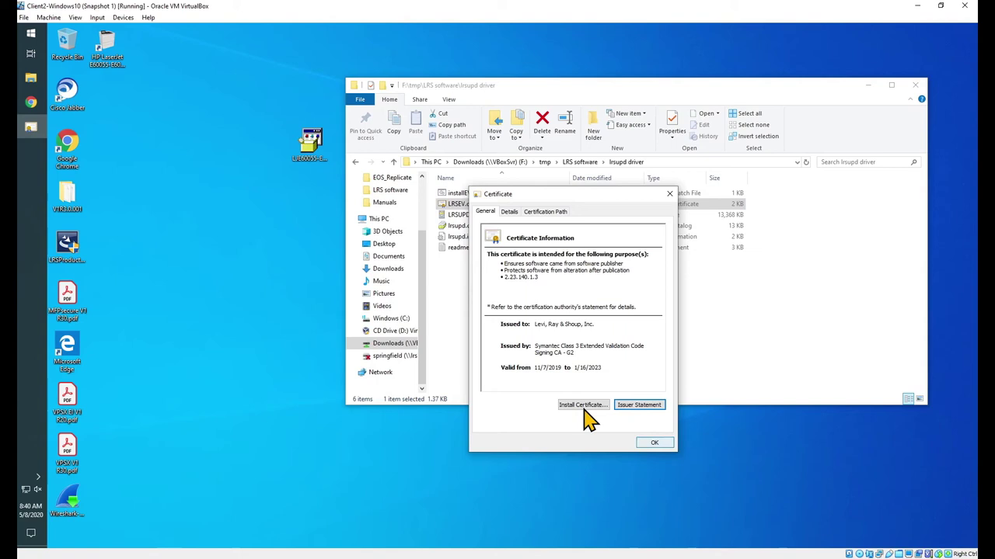
{"action": "left_click_drag", "start_coordinate": [533, 196], "coordinate": [627, 104]}
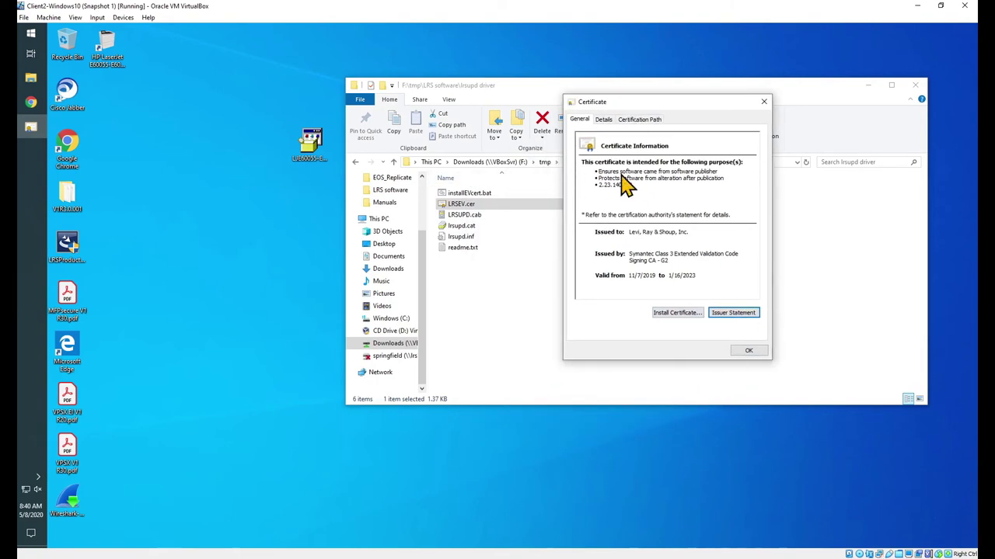
Start installing the LRSEV.cer certificate with Local Machine as the store location and approve the elevation request.
{"action": "left_click", "coordinate": [667, 317]}
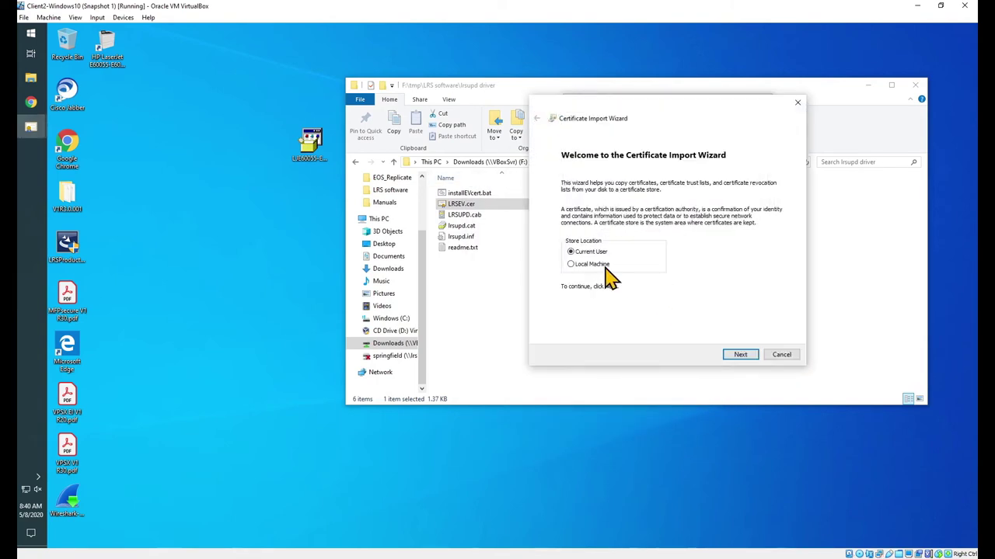
{"action": "left_click", "coordinate": [739, 358]}
{"action": "left_click", "coordinate": [501, 346]}
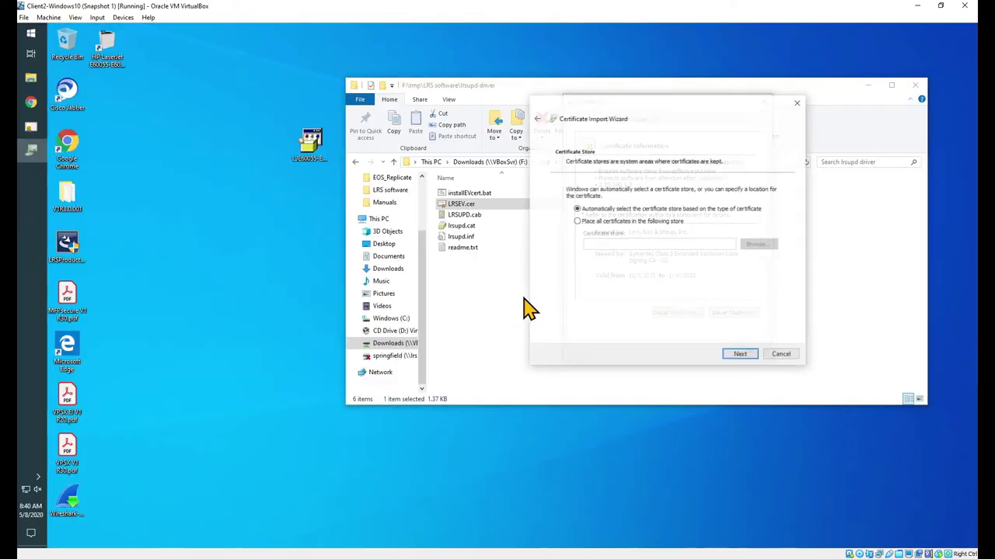
Import the certificate into the Trusted Publishers store, finish the import and close the certificate's details.
{"action": "left_click", "coordinate": [617, 223]}
{"action": "left_click", "coordinate": [757, 246]}
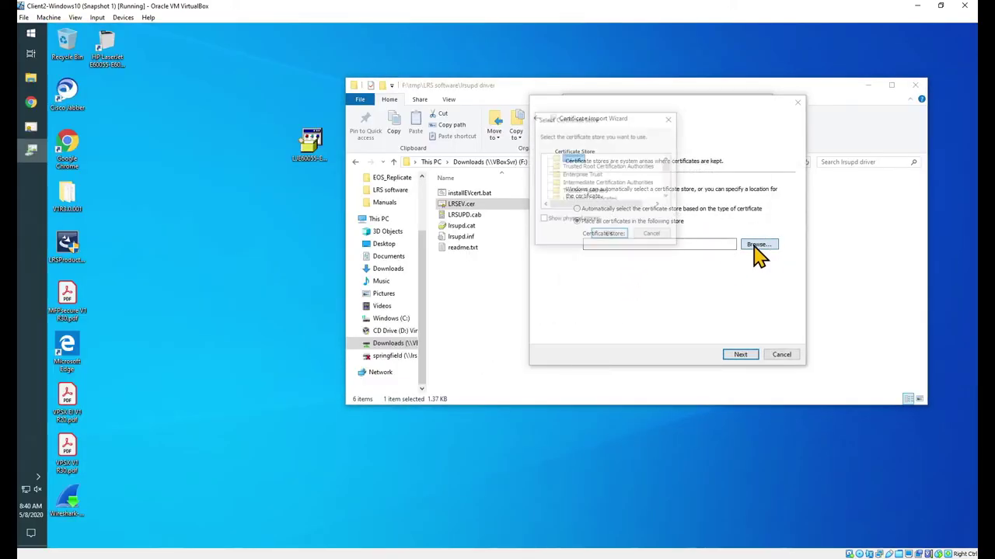
{"action": "left_click", "coordinate": [585, 191]}
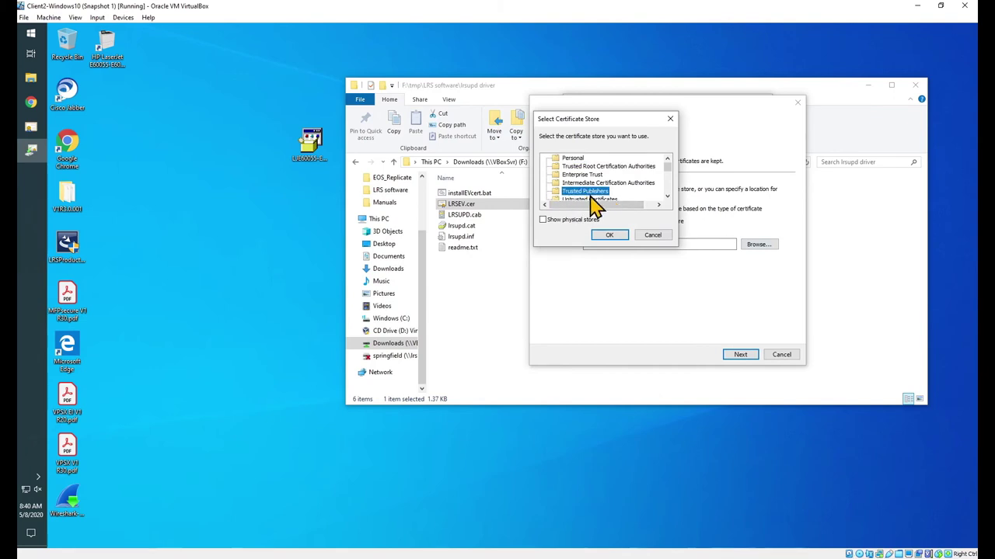
{"action": "left_click", "coordinate": [608, 236]}
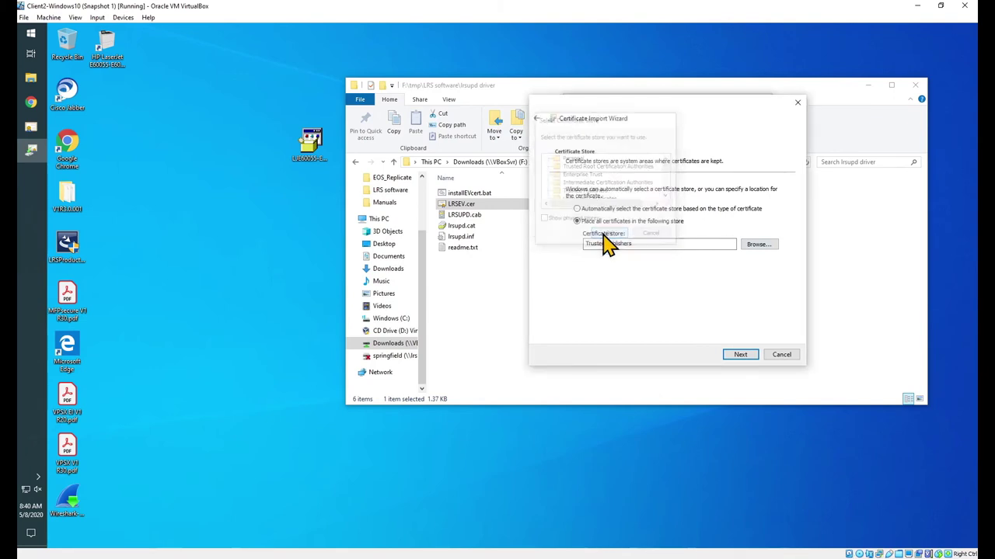
{"action": "left_click", "coordinate": [739, 358]}
{"action": "left_click", "coordinate": [740, 355]}
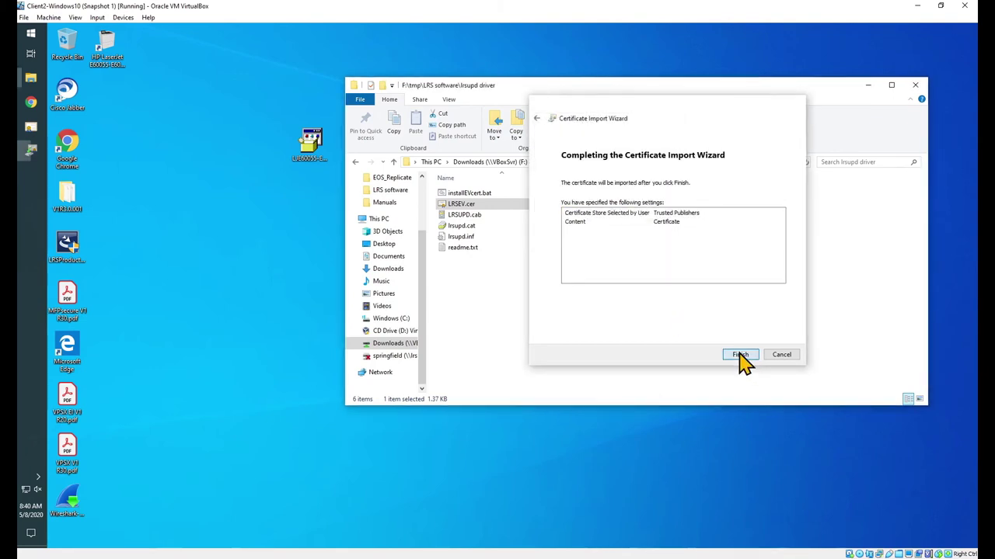
{"action": "left_click", "coordinate": [554, 328]}
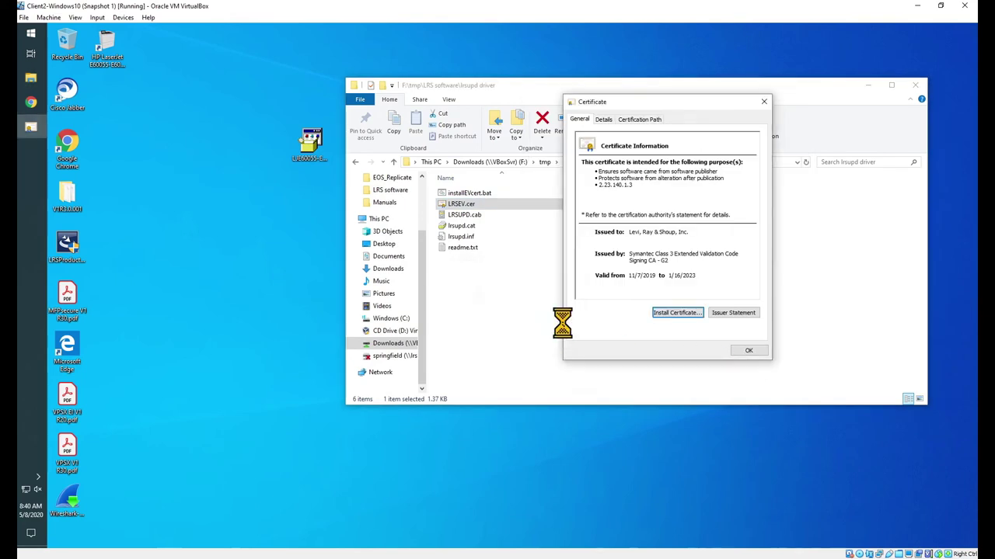
{"action": "left_click", "coordinate": [764, 102]}
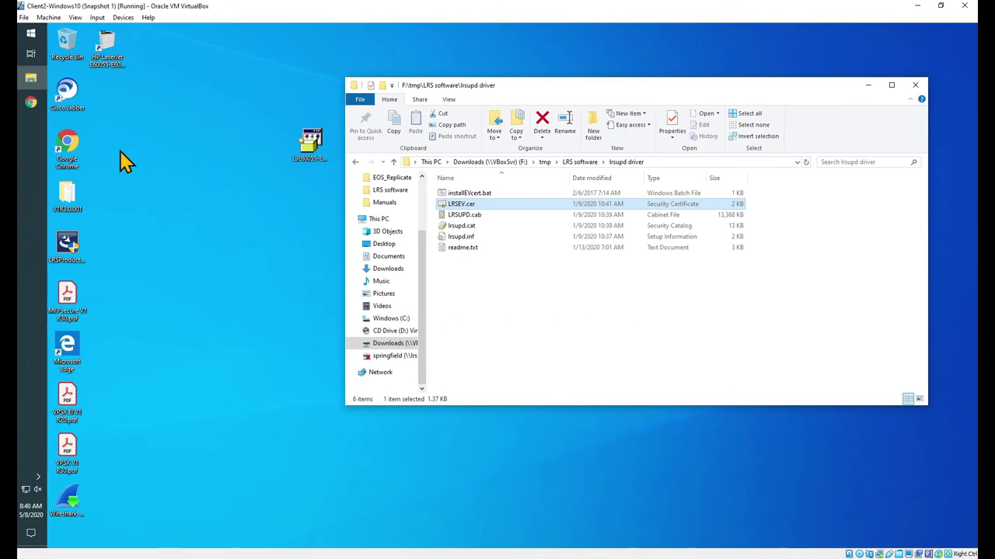
Connect the client to the LRSUPD printer from VPSX without making it the default, allowing Print Helper to open.
{"action": "left_click", "coordinate": [31, 103]}
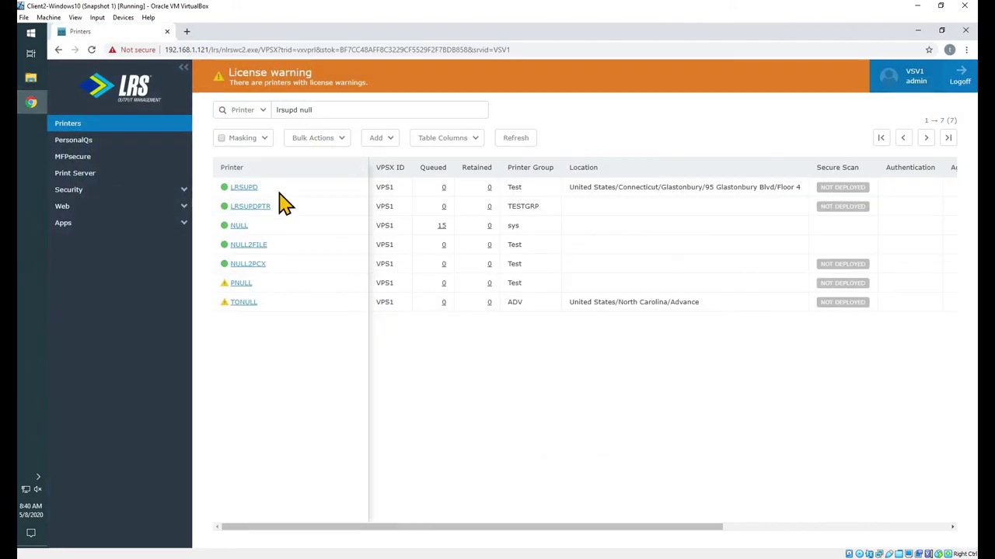
{"action": "right_click", "coordinate": [283, 198]}
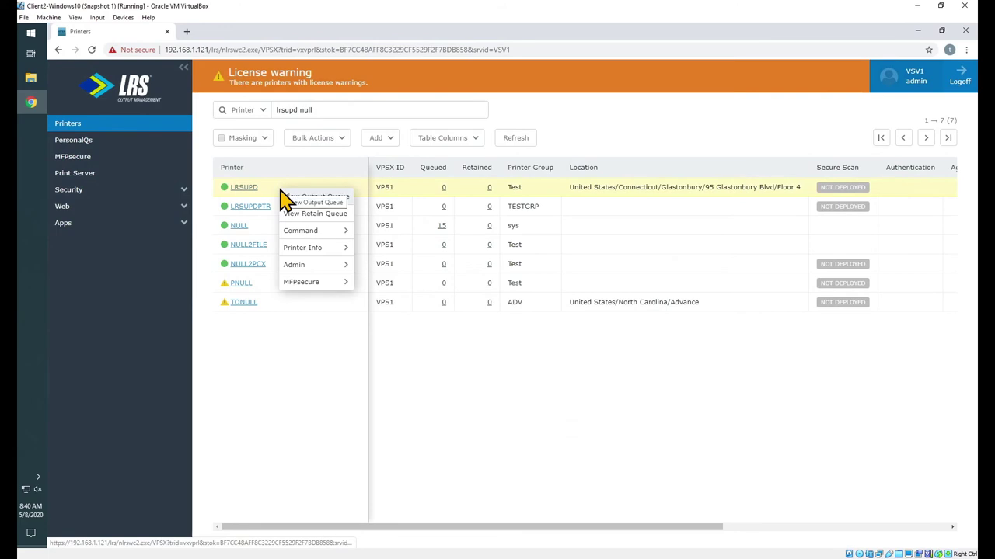
{"action": "mouse_move", "coordinate": [317, 234]}
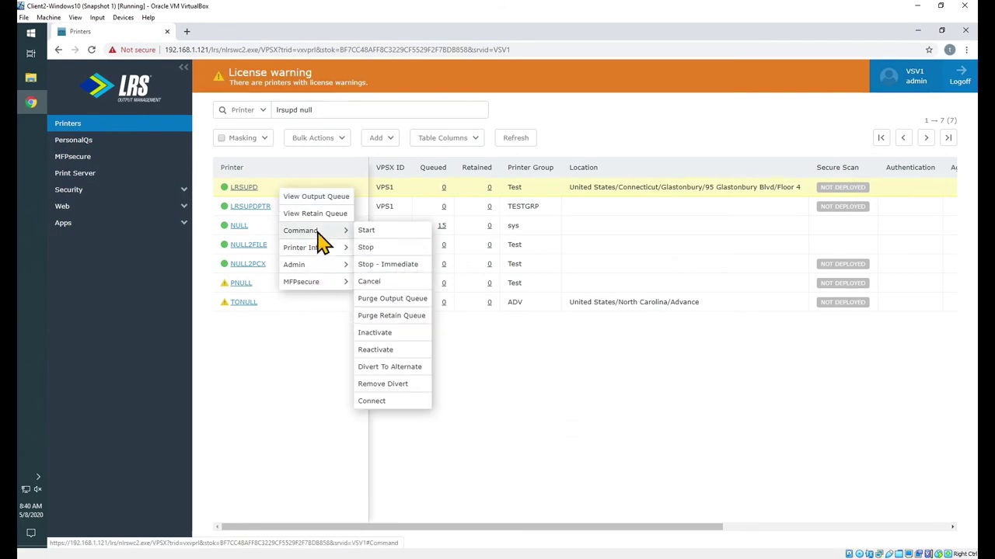
{"action": "left_click", "coordinate": [383, 401]}
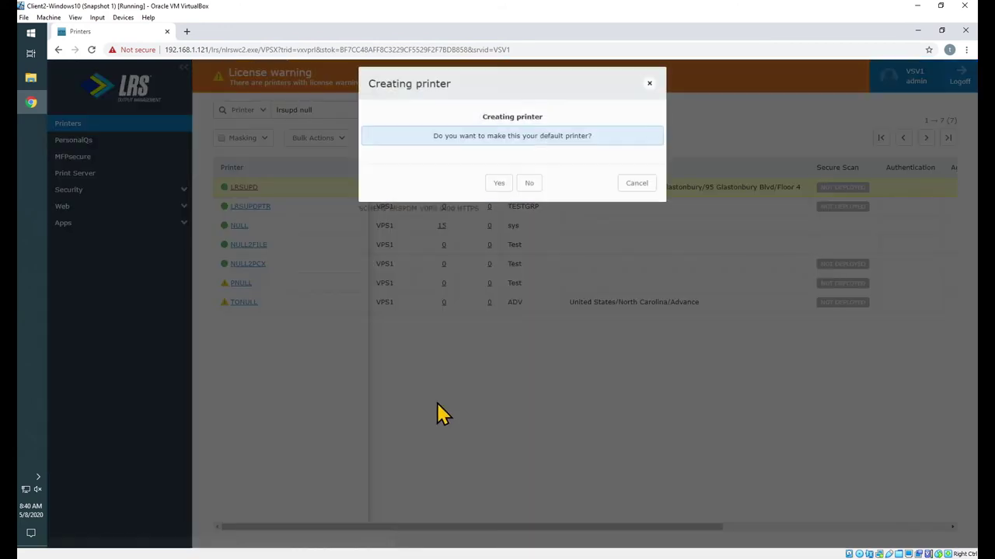
{"action": "left_click", "coordinate": [529, 184]}
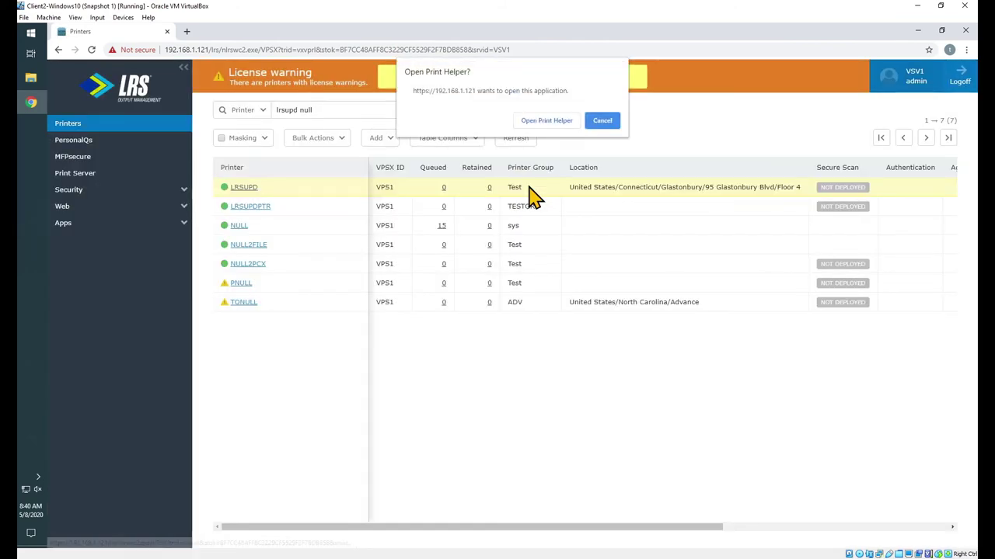
{"action": "left_click", "coordinate": [548, 122]}
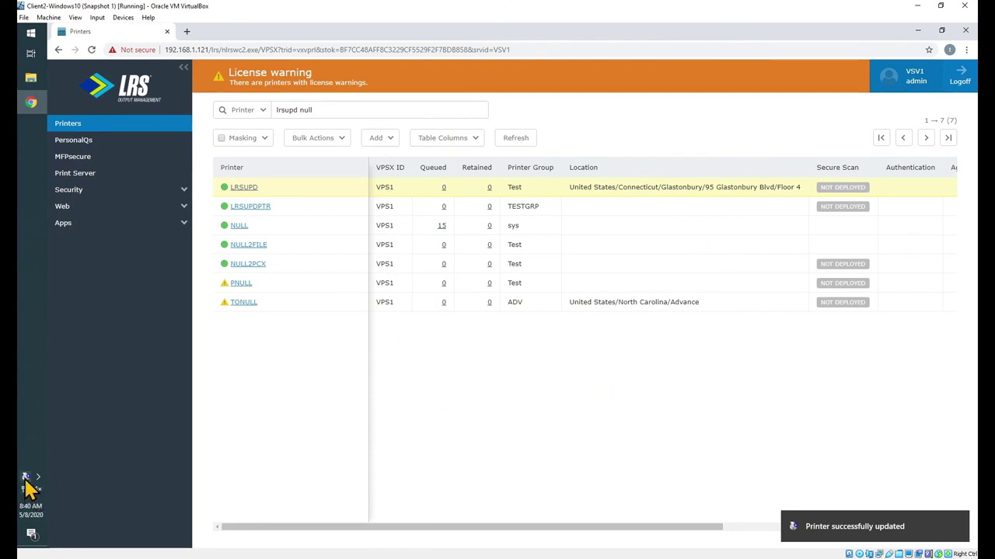
Run printmanagement.msc with elevated rights and check the list of all printers for the LRSUPD printer.
{"action": "key", "text": "super+r"}
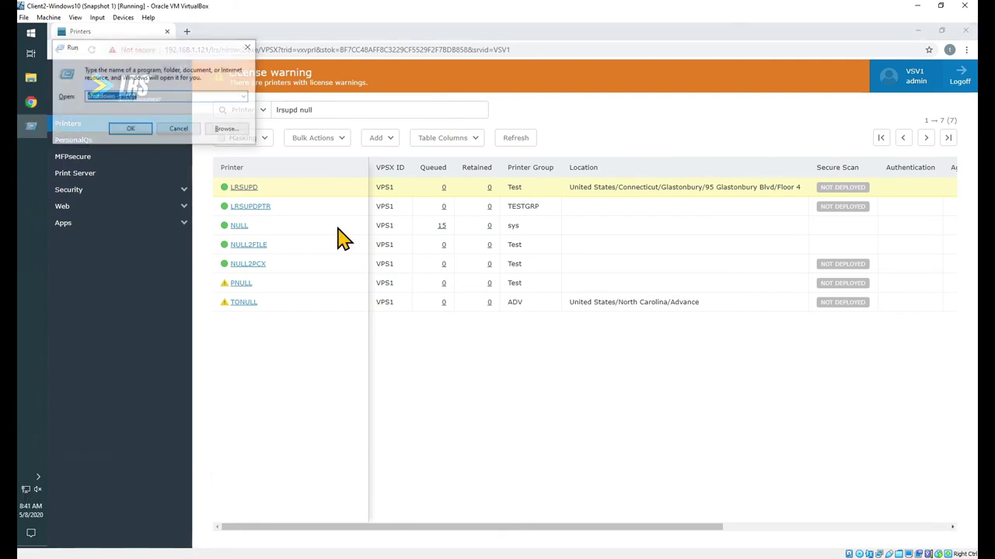
{"action": "type", "text": "print"}
{"action": "key", "text": "Down"}
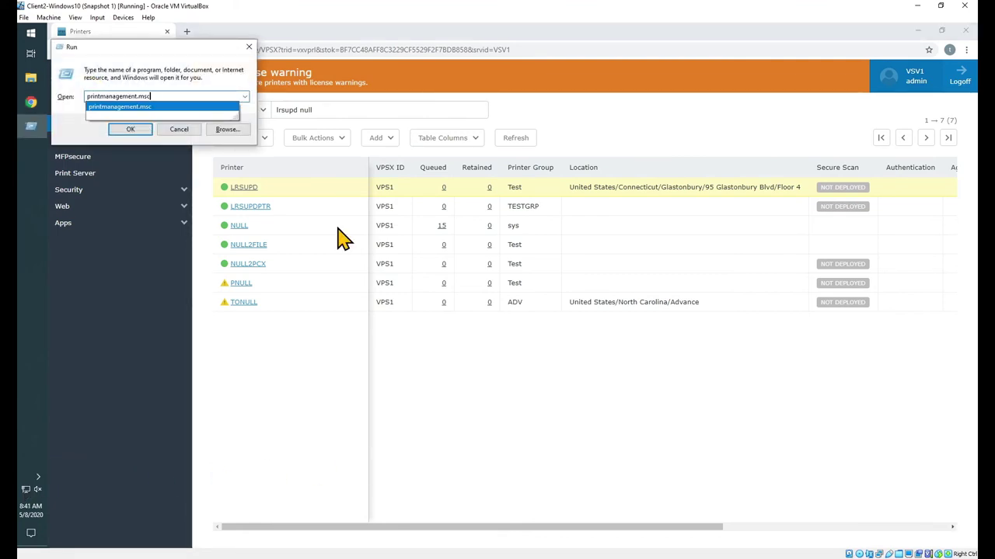
{"action": "key", "text": "Return"}
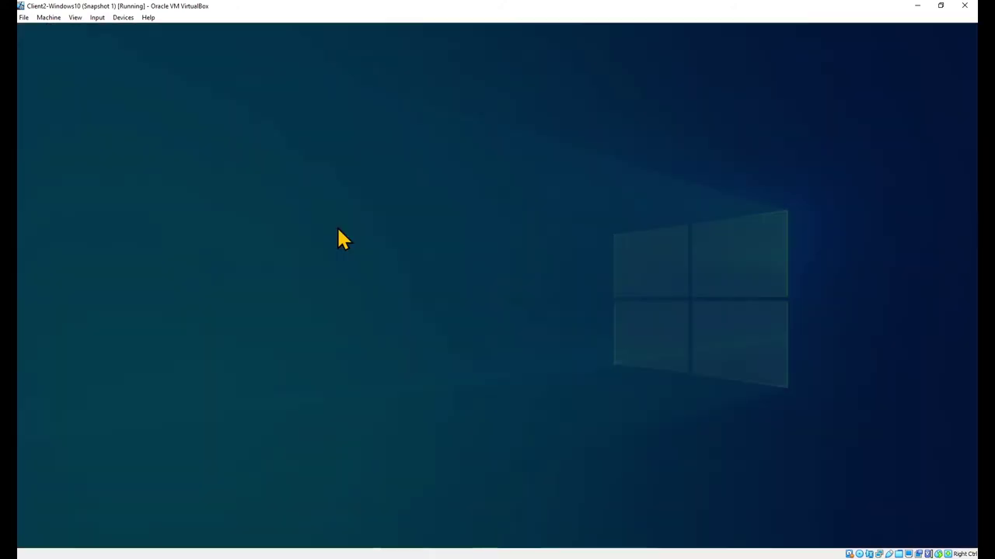
{"action": "left_click", "coordinate": [442, 347]}
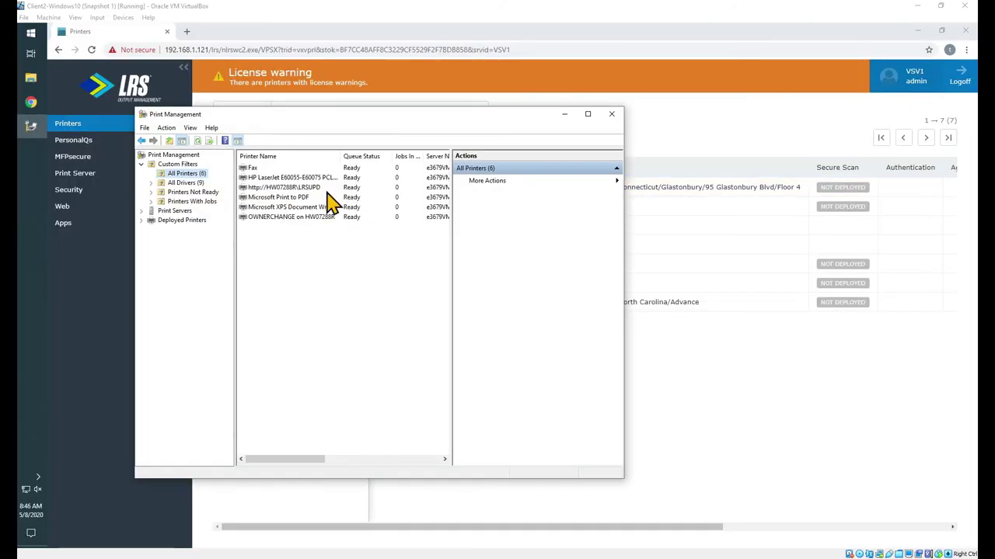
{"action": "left_click", "coordinate": [321, 187]}
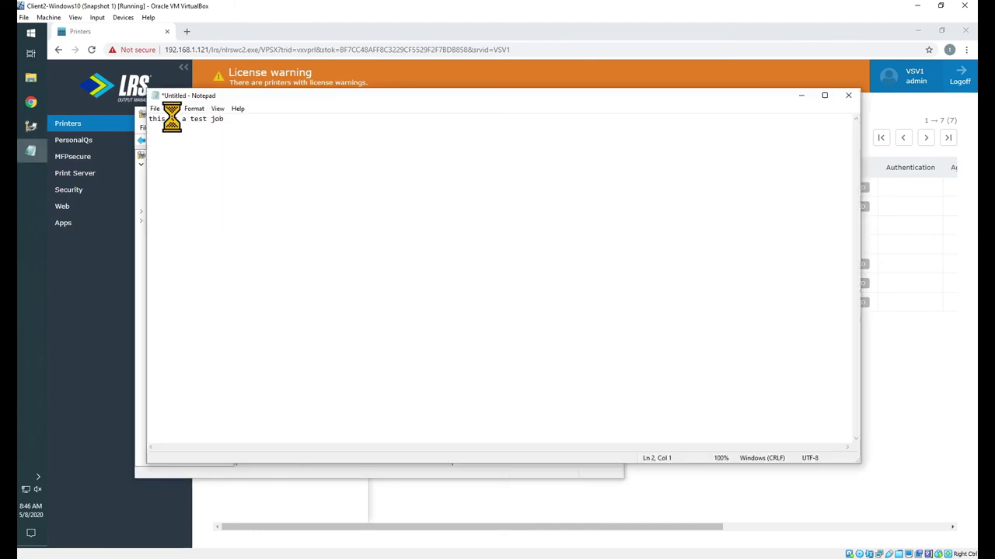
Print the Notepad test text to the LRSUPD printer, then switch to VPSX and refresh the list of printers.
{"action": "key", "text": "ctrl+p"}
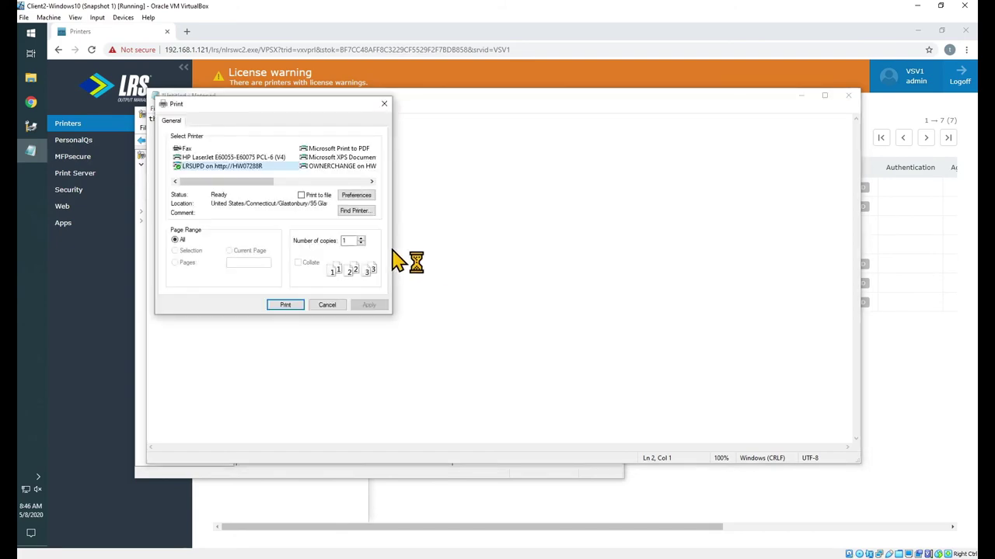
{"action": "left_click", "coordinate": [286, 304]}
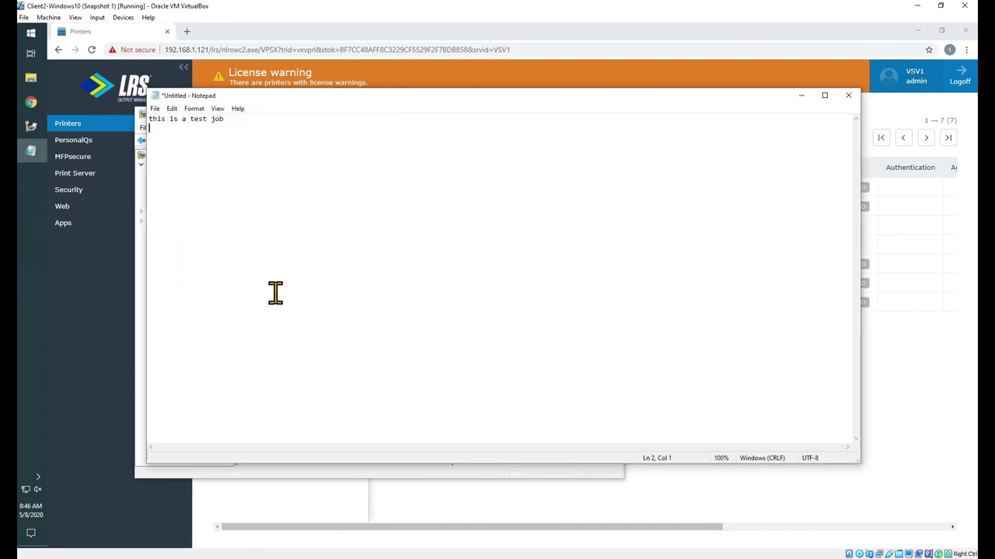
{"action": "left_click", "coordinate": [109, 322]}
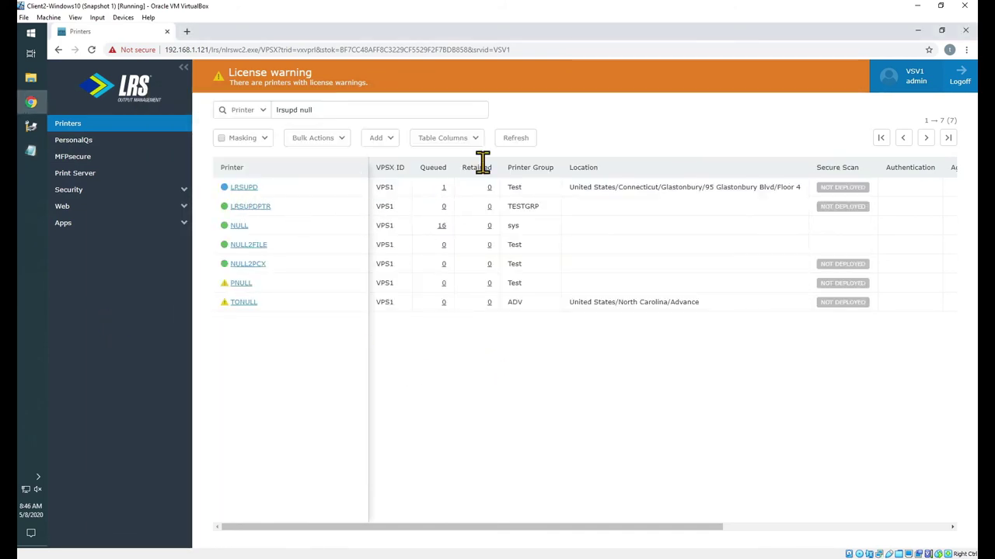
{"action": "left_click", "coordinate": [517, 139]}
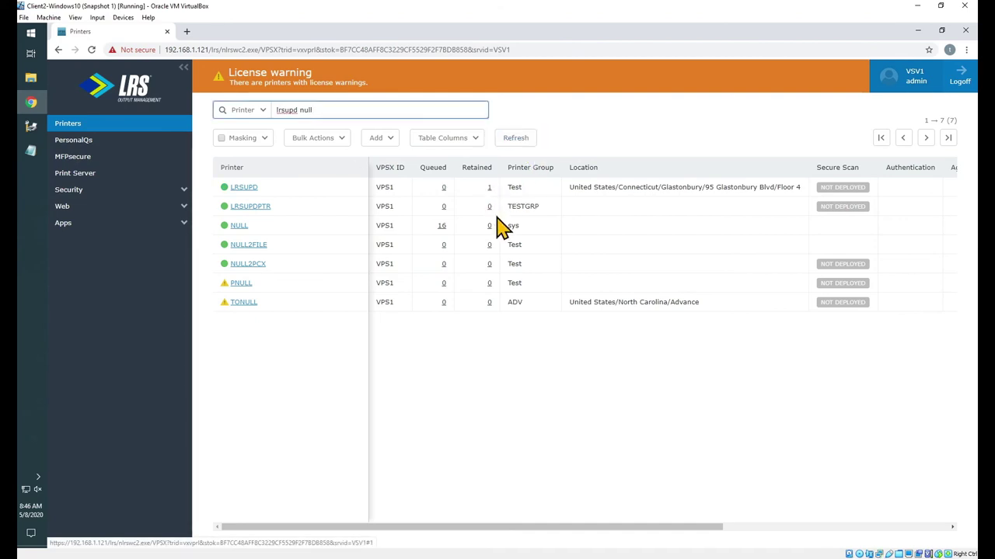
Check the NULL printer's output queue for the newest Notepad job, then return to the list of printers.
{"action": "left_click", "coordinate": [440, 226]}
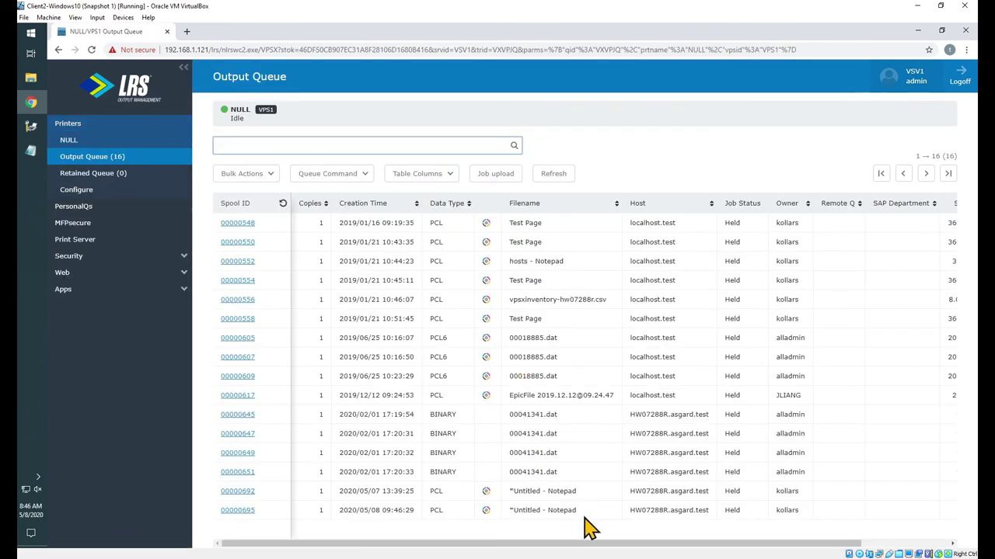
{"action": "left_click", "coordinate": [597, 513]}
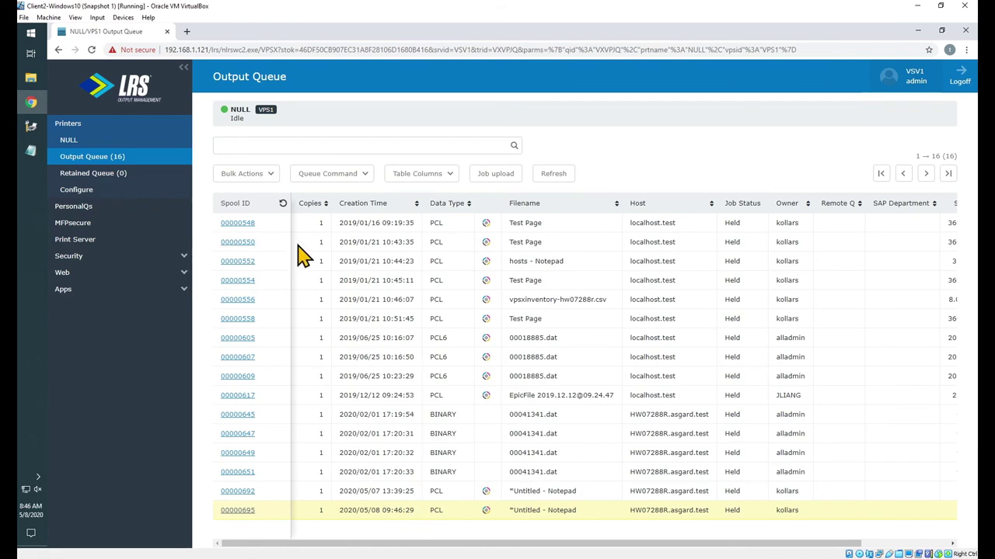
{"action": "left_click", "coordinate": [73, 126]}
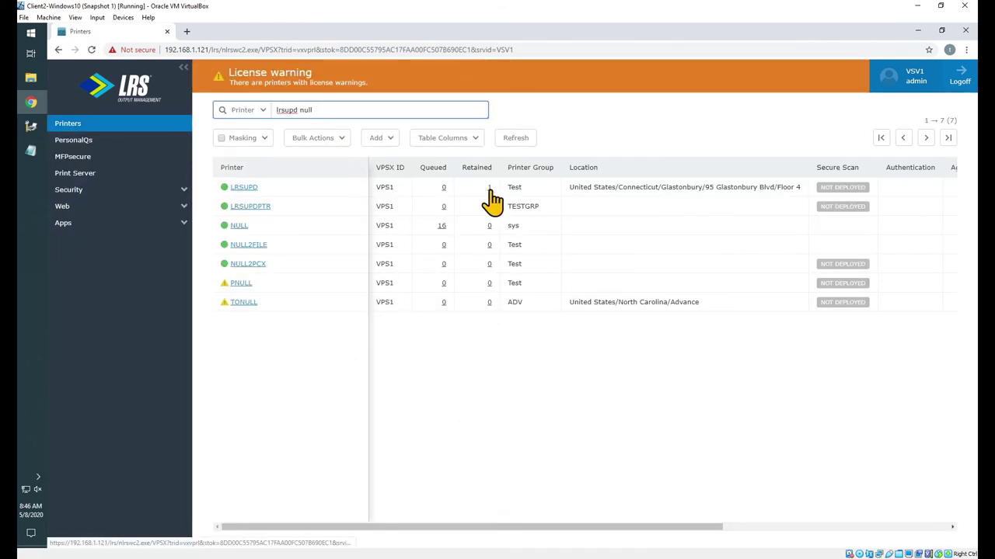
Open the Notepad test job from the LRSUPD printer's retained queue to view its raw contents.
{"action": "left_click", "coordinate": [272, 189]}
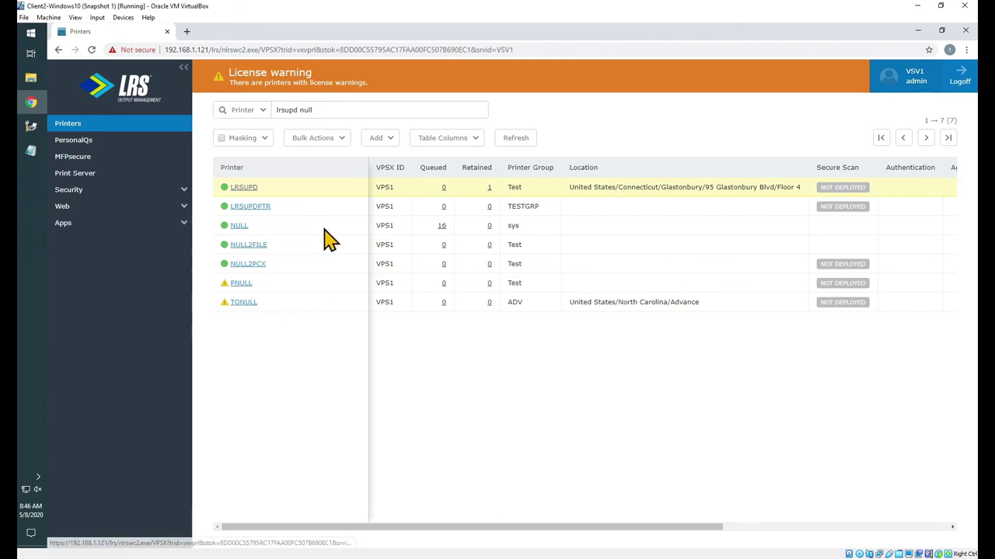
{"action": "left_click", "coordinate": [489, 188]}
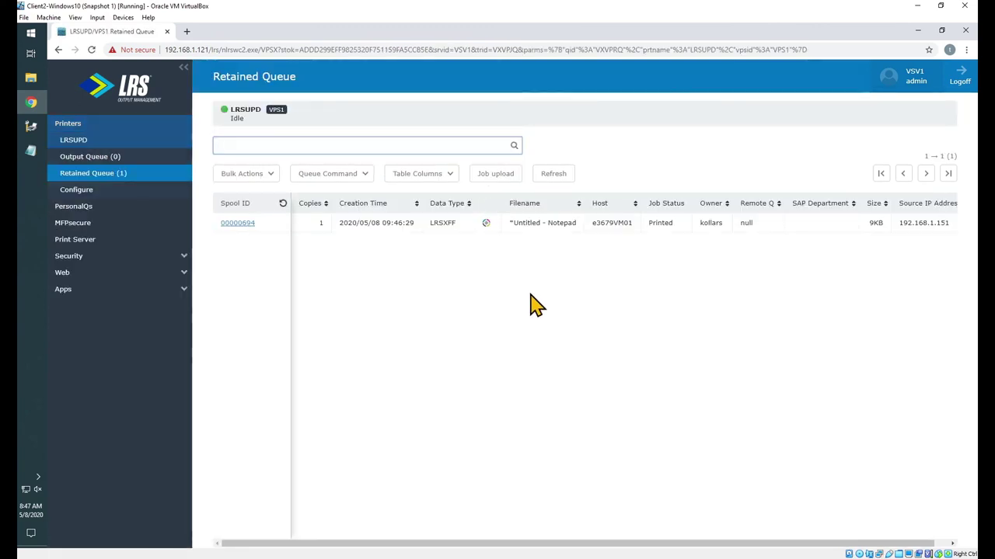
{"action": "left_click", "coordinate": [558, 227]}
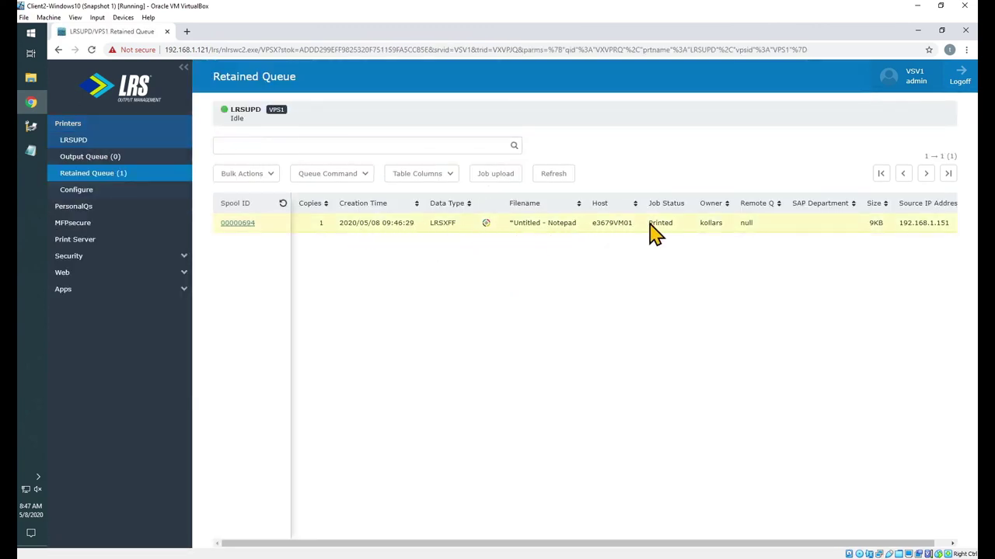
{"action": "double_click", "coordinate": [611, 233]}
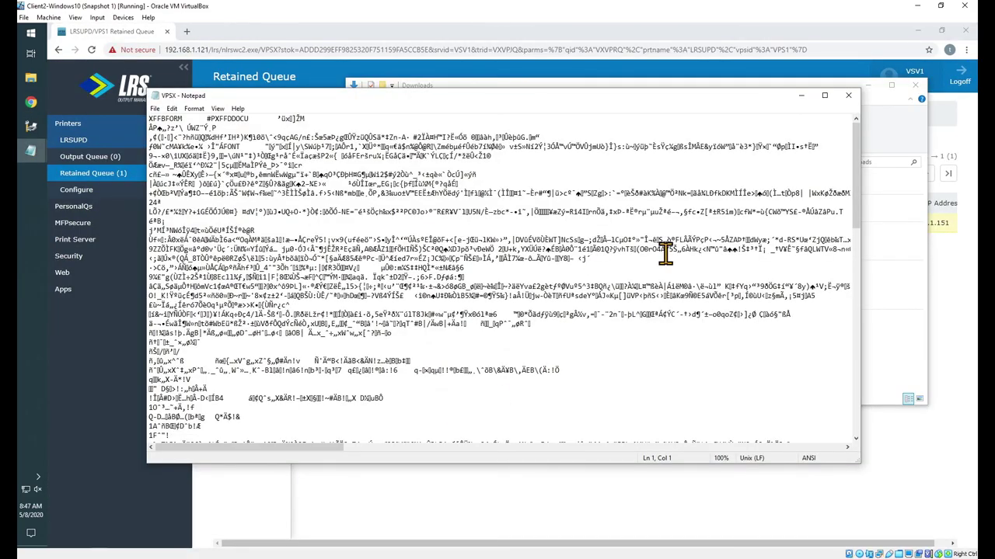
Close the Downloads folder and examine the LRSUPD XML print options at the end of the VPSX job file.
{"action": "scroll", "coordinate": [665, 255], "scroll_direction": "down", "scroll_amount": 15}
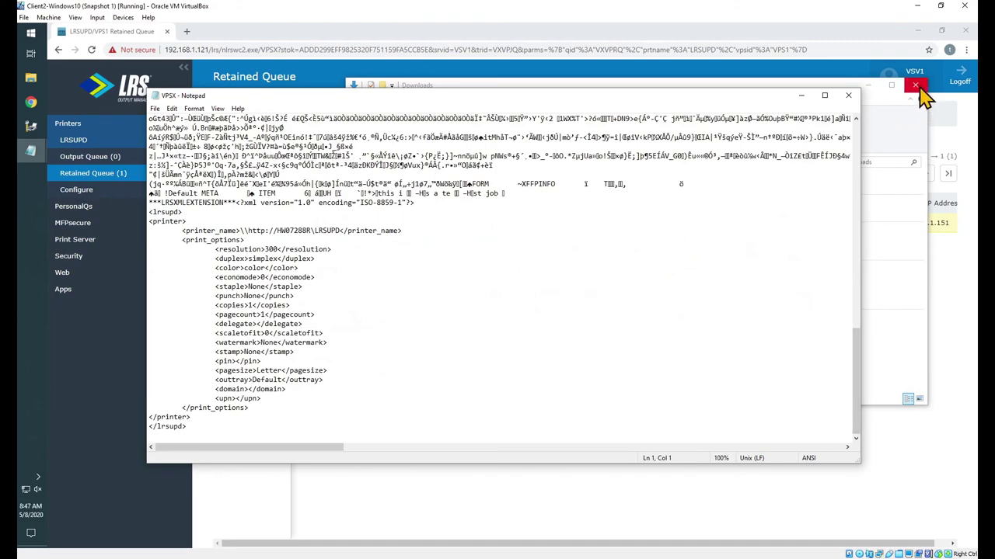
{"action": "left_click", "coordinate": [915, 85]}
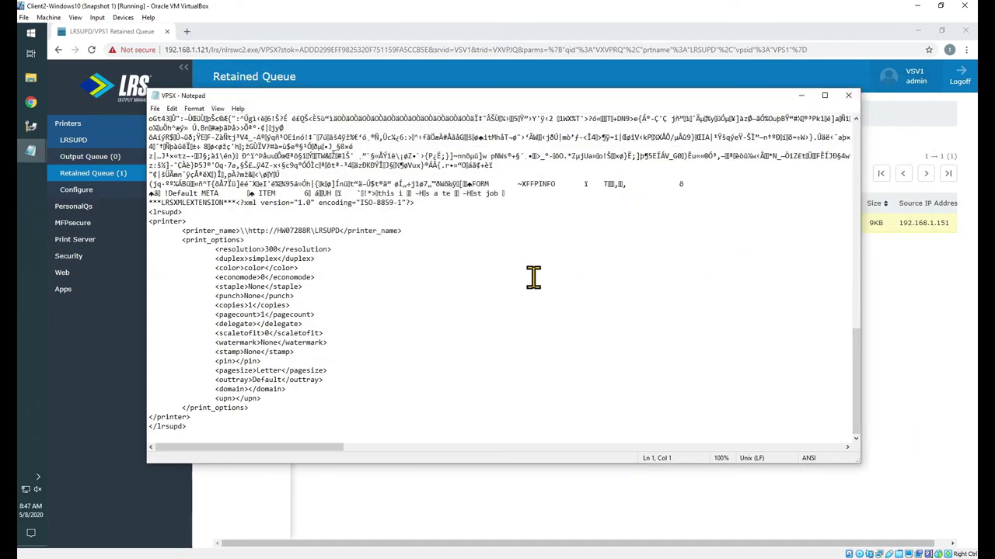
{"action": "scroll", "coordinate": [570, 301], "scroll_direction": "up", "scroll_amount": 10}
{"action": "scroll", "coordinate": [570, 301], "scroll_direction": "down", "scroll_amount": 10}
{"action": "left_click_drag", "start_coordinate": [149, 211], "coordinate": [303, 278]}
{"action": "left_click", "coordinate": [370, 289]}
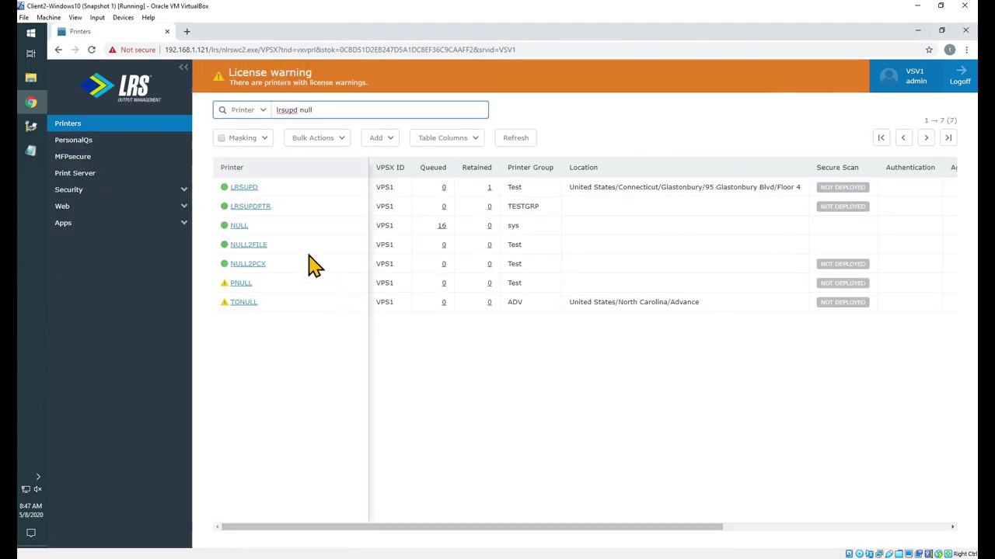
Review the newest Notepad job in the NULL printer's output queue again, then log off from VPSX.
{"action": "left_click", "coordinate": [440, 226]}
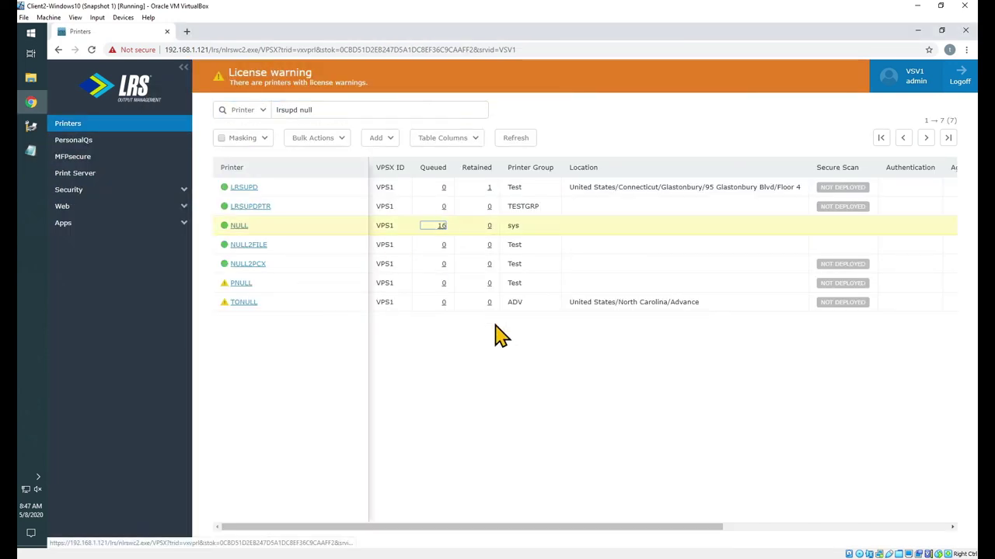
{"action": "left_click", "coordinate": [441, 225]}
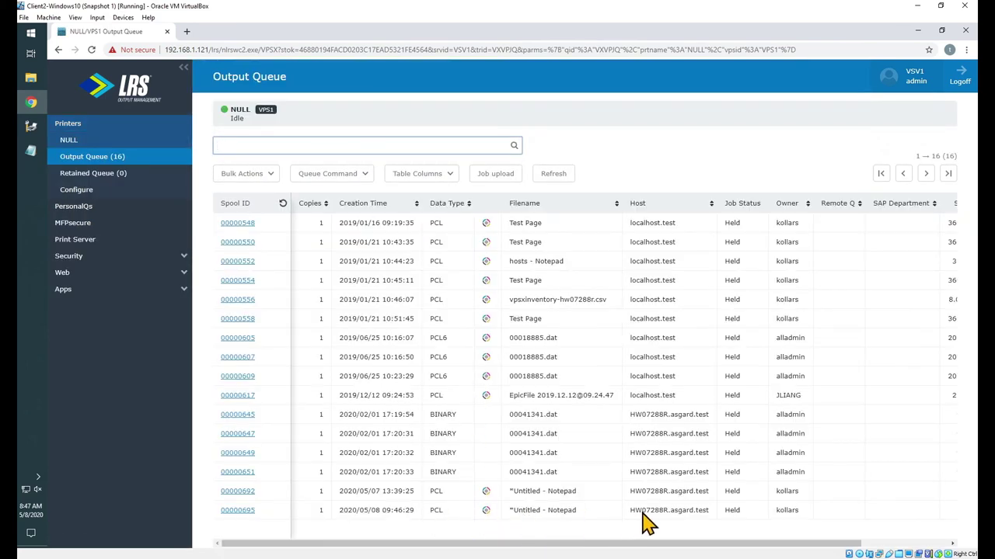
{"action": "left_click", "coordinate": [439, 515]}
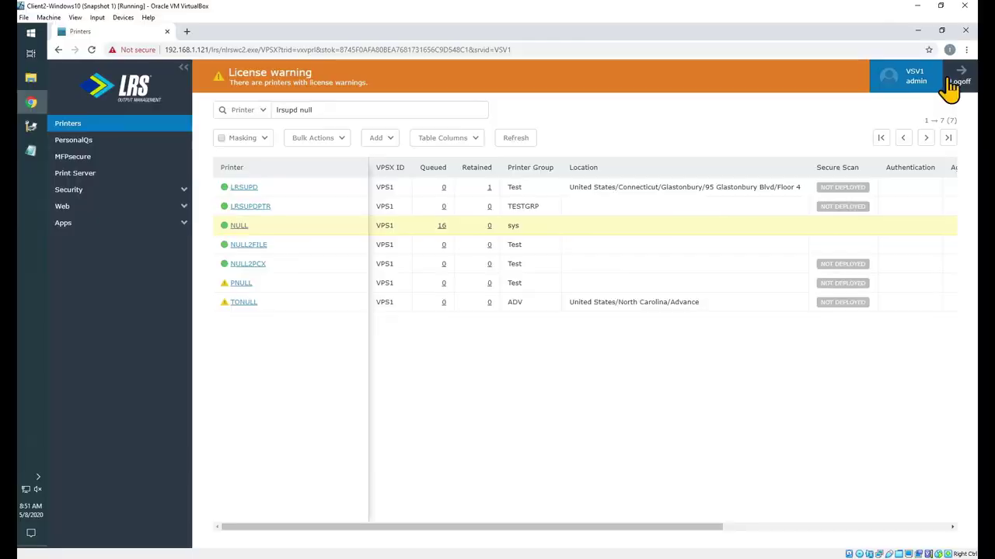
{"action": "left_click", "coordinate": [961, 88]}
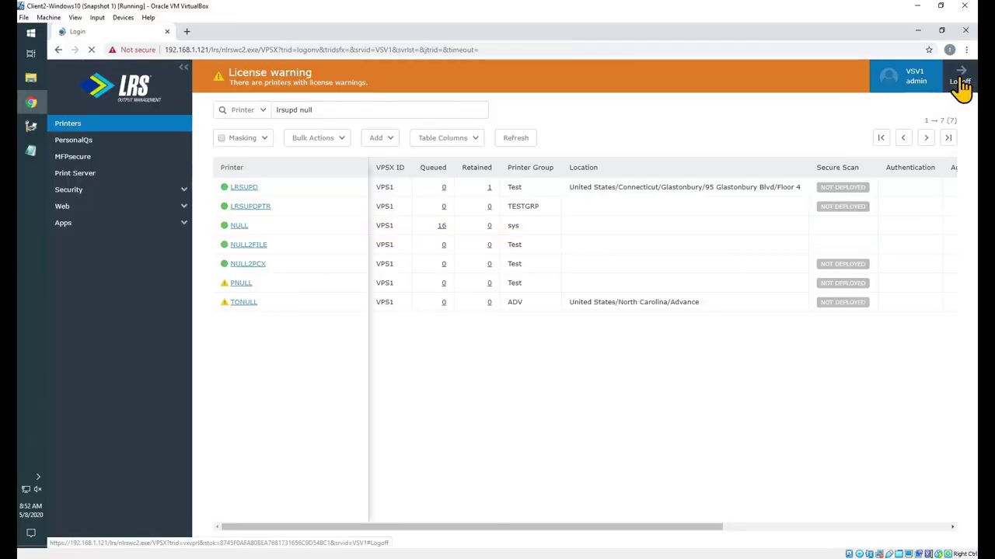